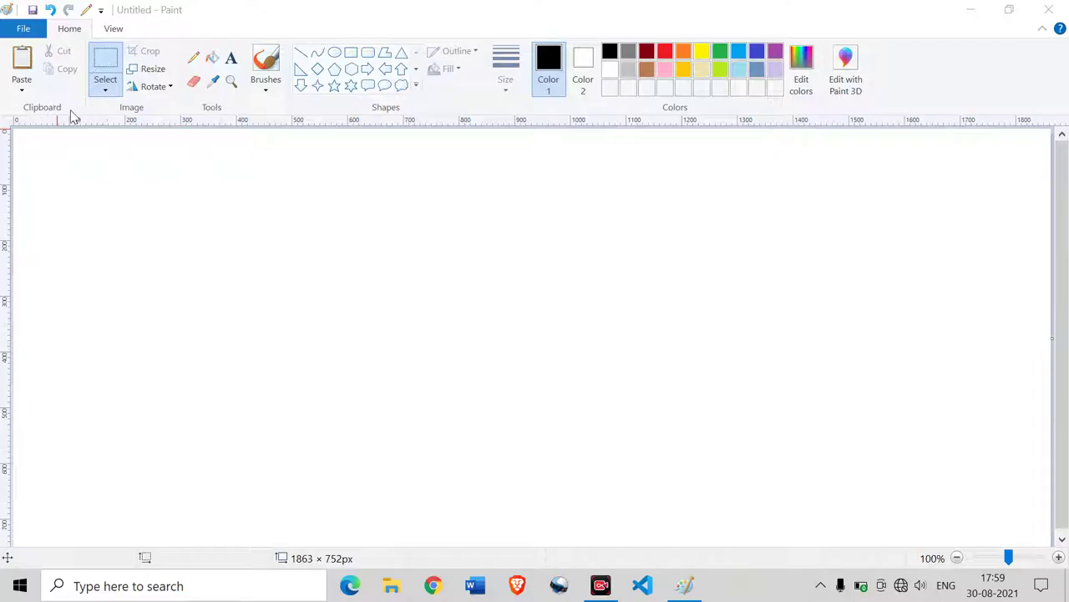
pyautogui.click(22, 88)
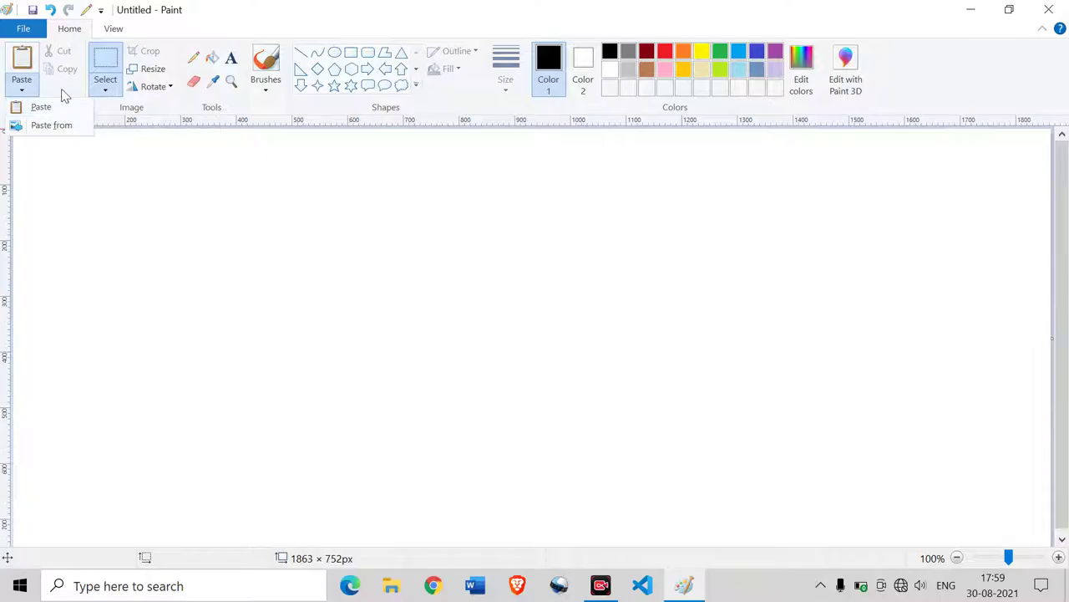
pyautogui.click(75, 63)
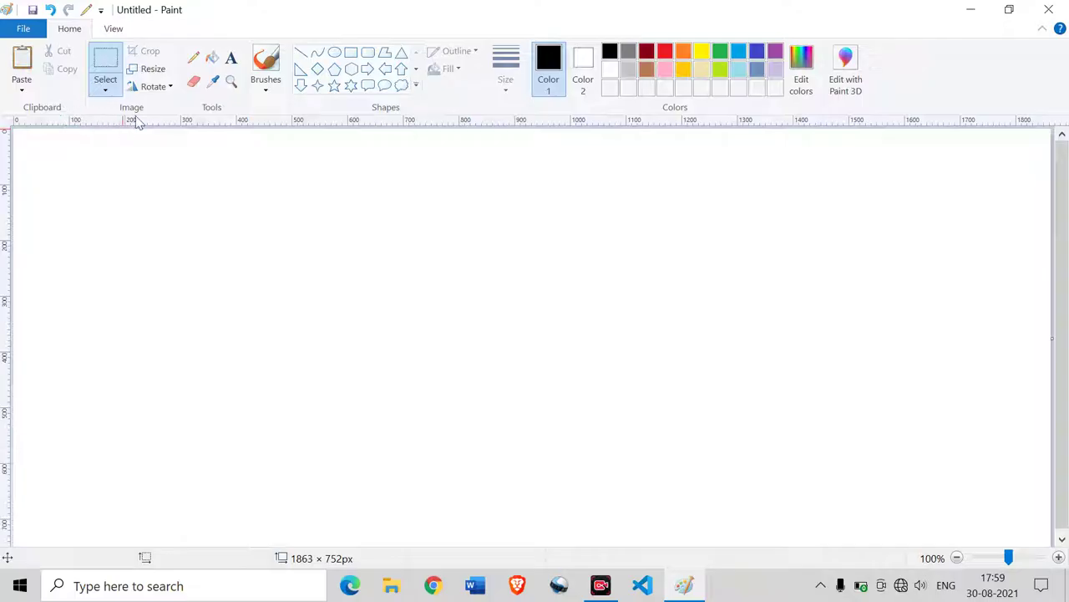
pyautogui.click(108, 90)
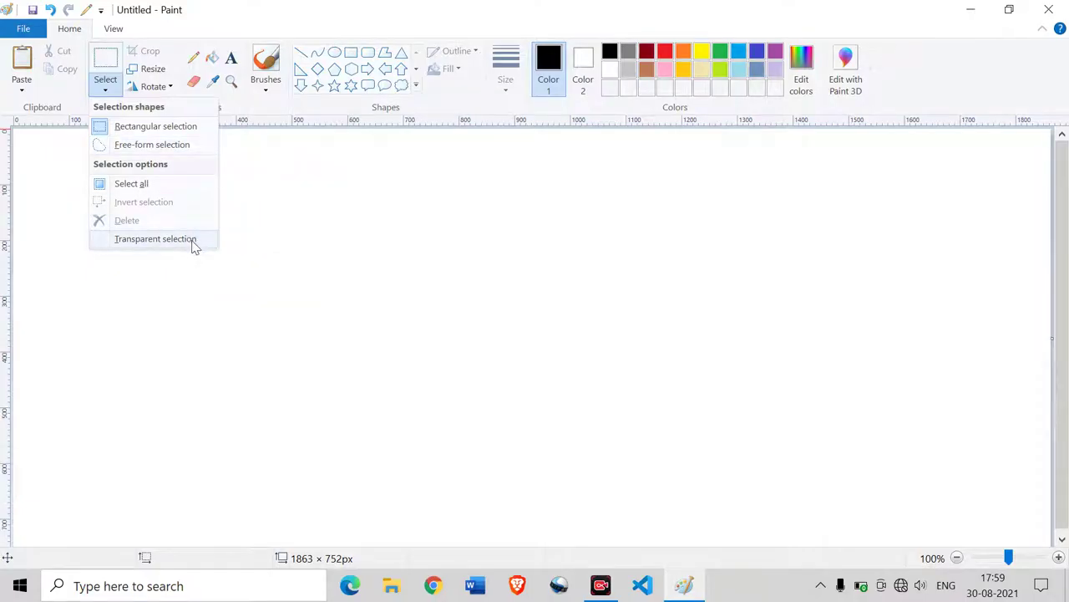
pyautogui.click(246, 198)
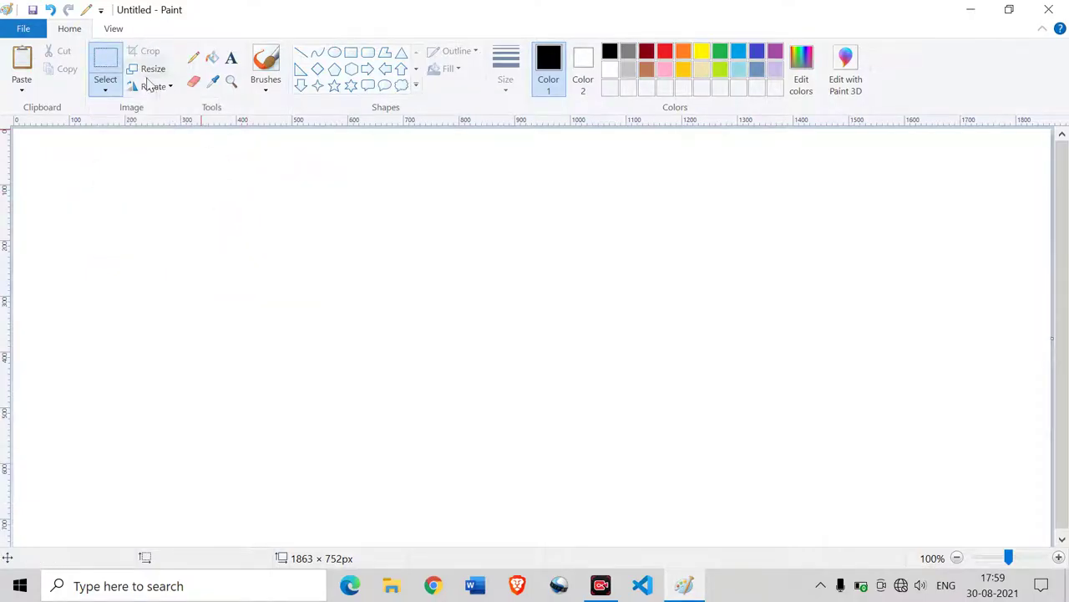
pyautogui.click(172, 87)
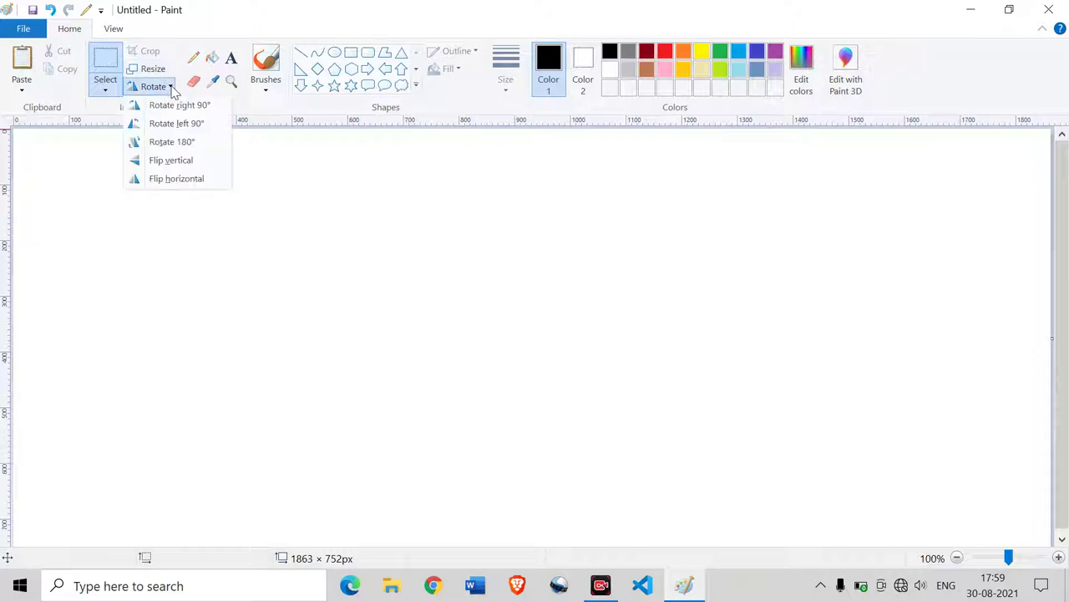
pyautogui.click(125, 179)
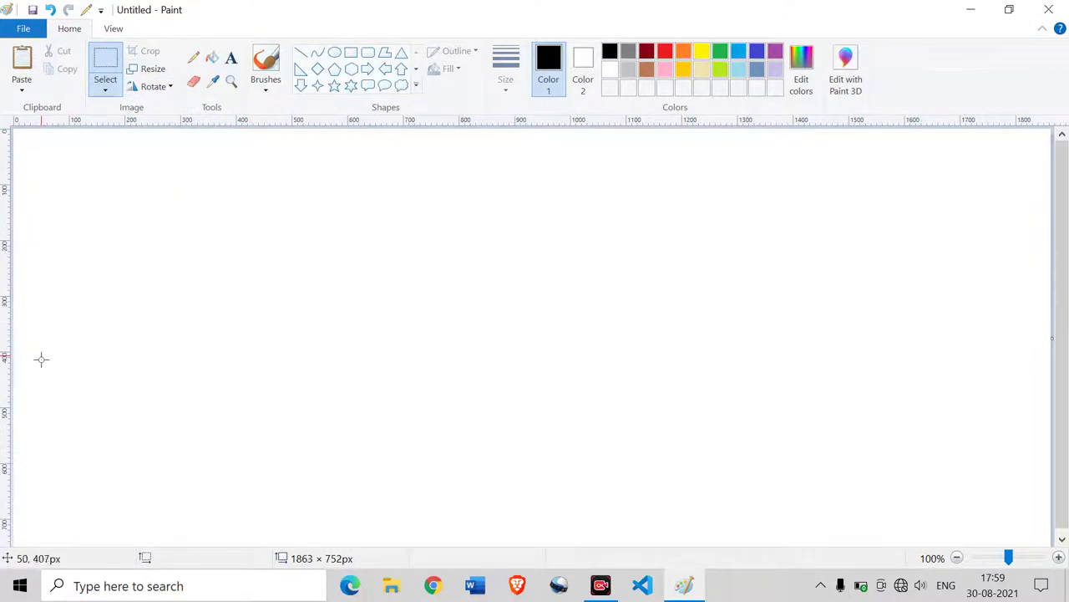
# Draw a rectangle about 460 × 340 px near the middle of the canvas and fill it with black.
pyautogui.click(350, 53)
pyautogui.moveTo(385, 218); pyautogui.dragTo(641, 406)
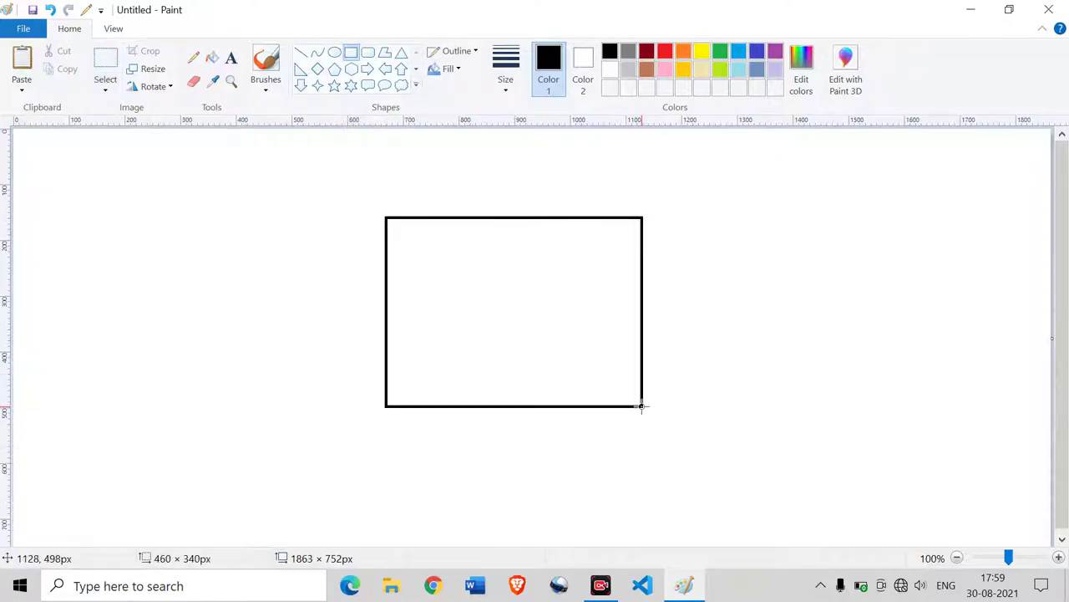
pyautogui.click(212, 57)
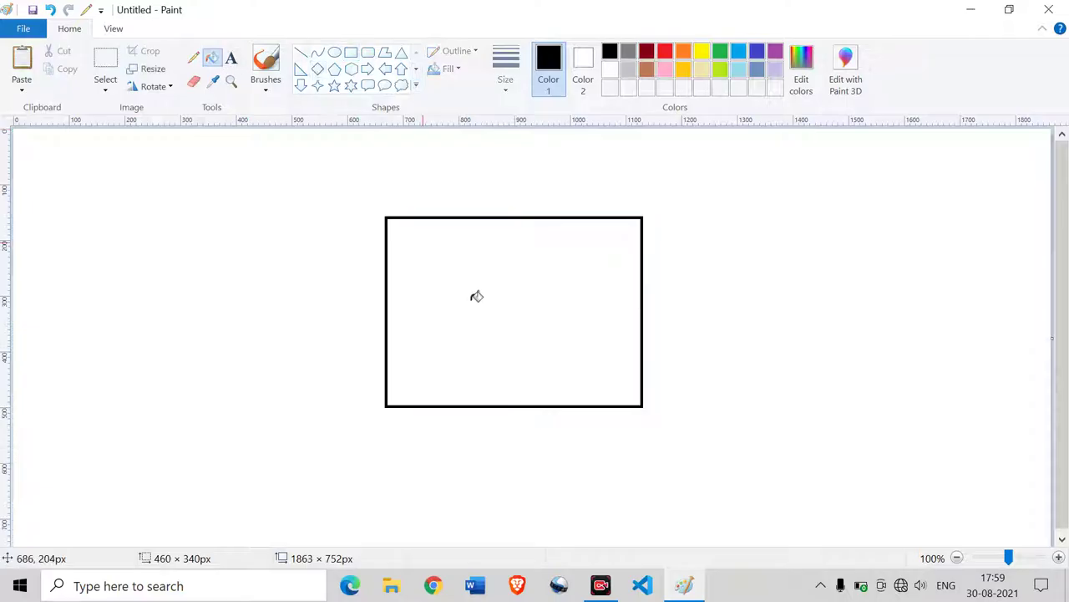
pyautogui.click(489, 301)
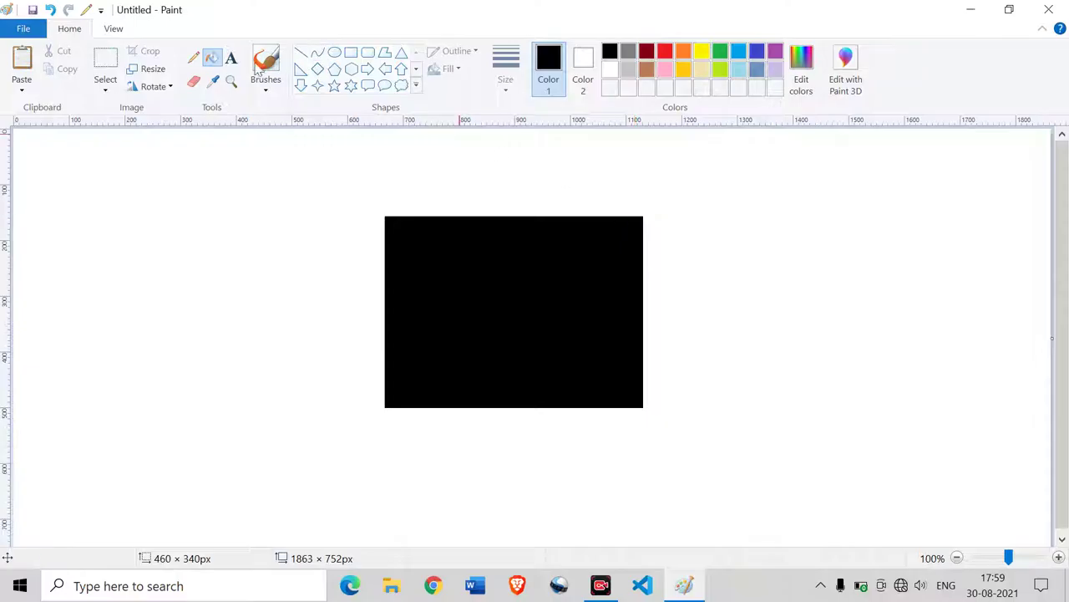
# Draw an ellipse about 236 × 258 px to the right of the black rectangle and fill it with red.
pyautogui.click(115, 56)
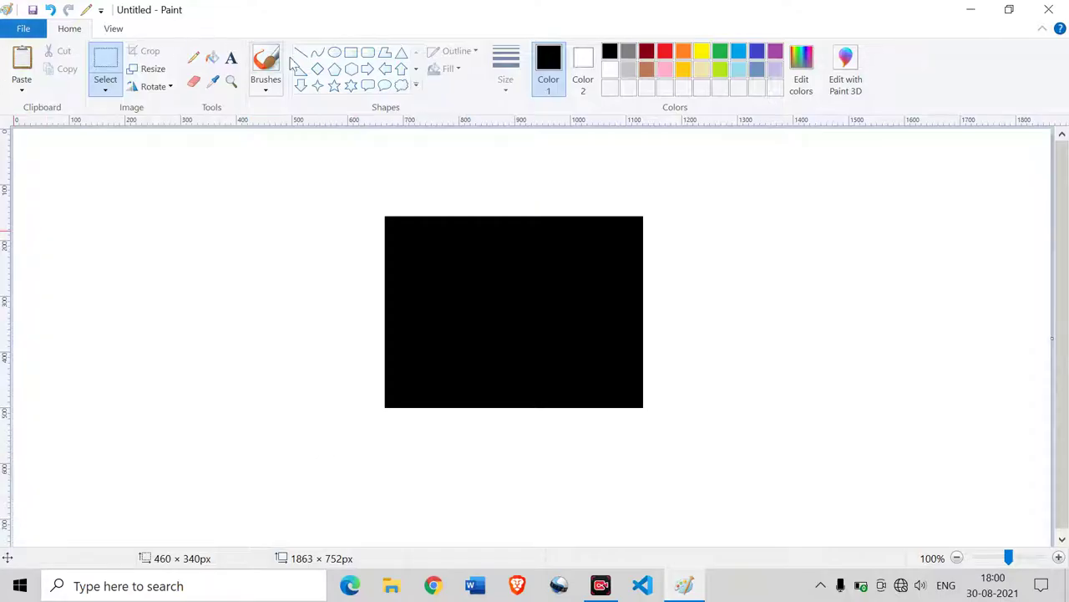
pyautogui.click(335, 53)
pyautogui.moveTo(752, 207)
pyautogui.mouseDown()
pyautogui.moveTo(824, 317)
pyautogui.moveTo(884, 351)
pyautogui.mouseUp()
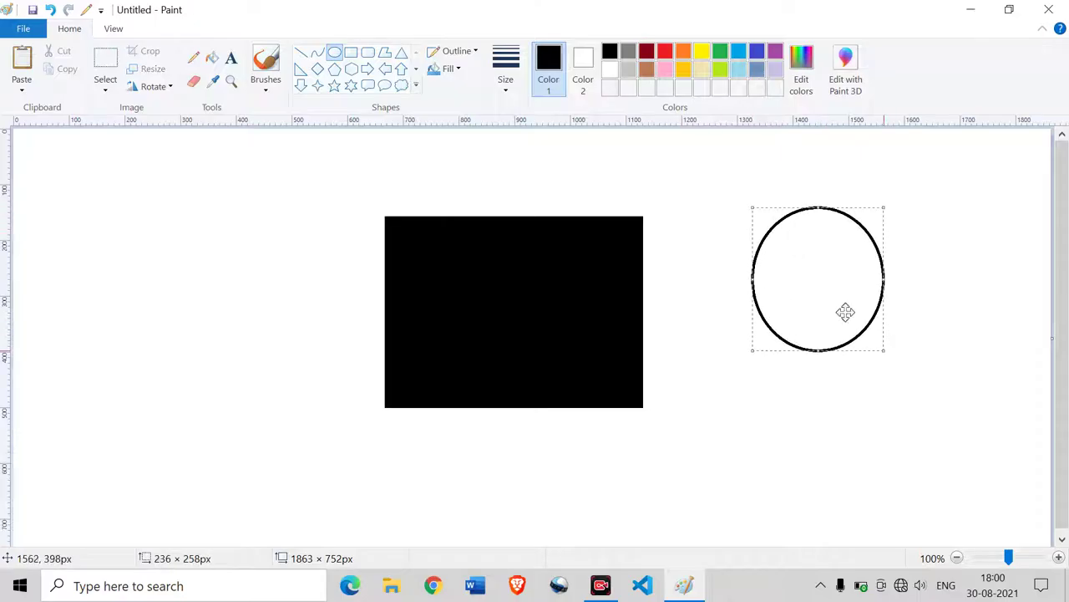
pyautogui.click(212, 58)
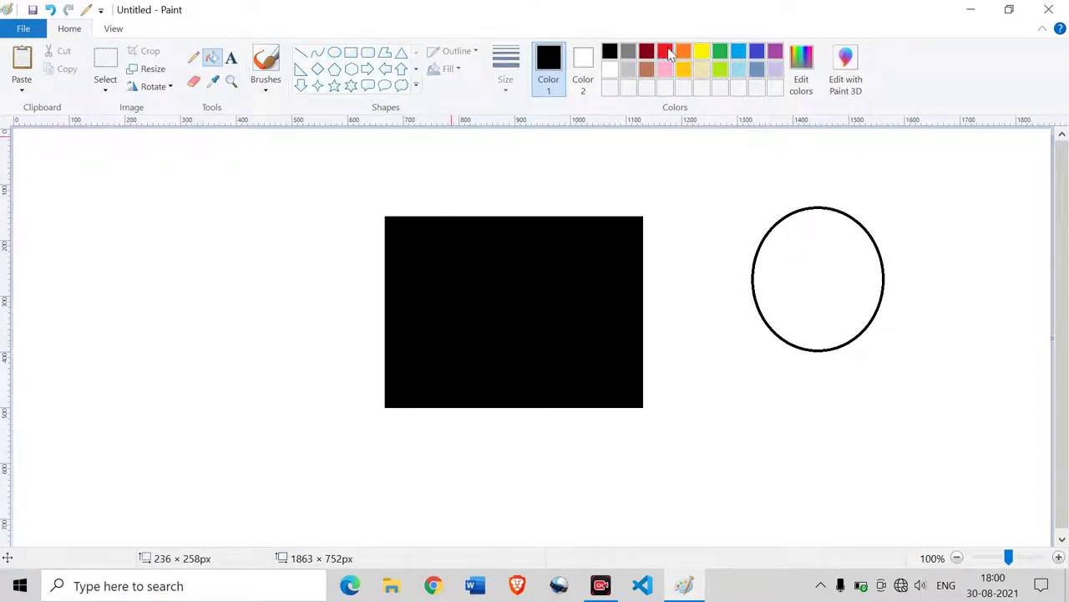
pyautogui.click(665, 51)
pyautogui.click(841, 258)
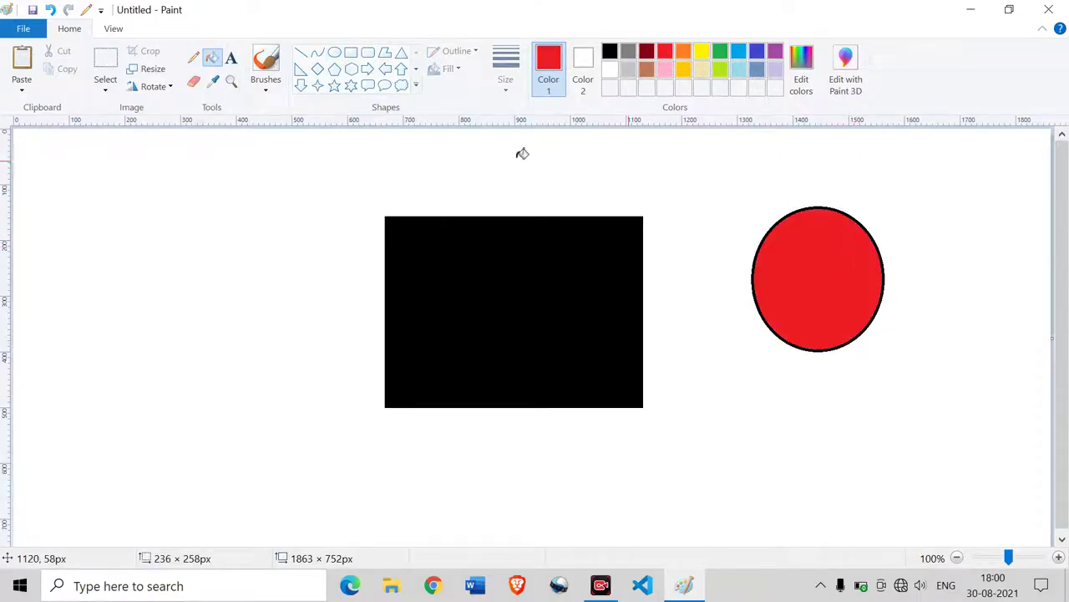
# Select an area of about 277 × 329 px around the red ellipse and copy it.
pyautogui.click(108, 60)
pyautogui.moveTo(741, 203); pyautogui.dragTo(894, 386)
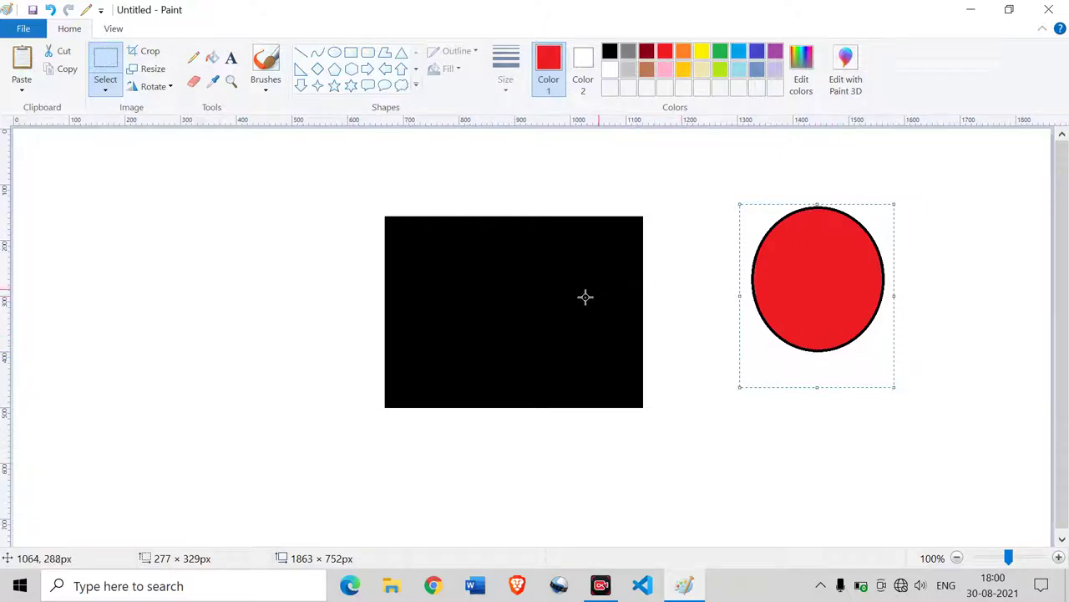
pyautogui.click(65, 74)
pyautogui.click(69, 72)
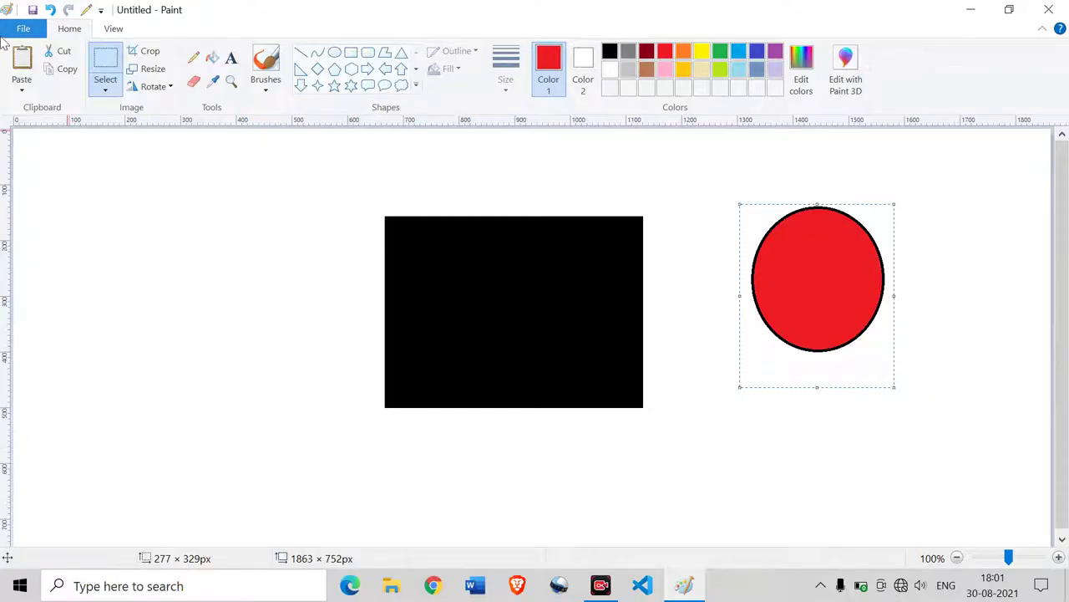
# Paste the red ellipse twice, placing one copy below the original and the other in the canvas's lower left area.
pyautogui.click(22, 60)
pyautogui.moveTo(123, 199); pyautogui.dragTo(769, 429)
pyautogui.click(18, 63)
pyautogui.moveTo(91, 210); pyautogui.dragTo(217, 452)
pyautogui.click(281, 296)
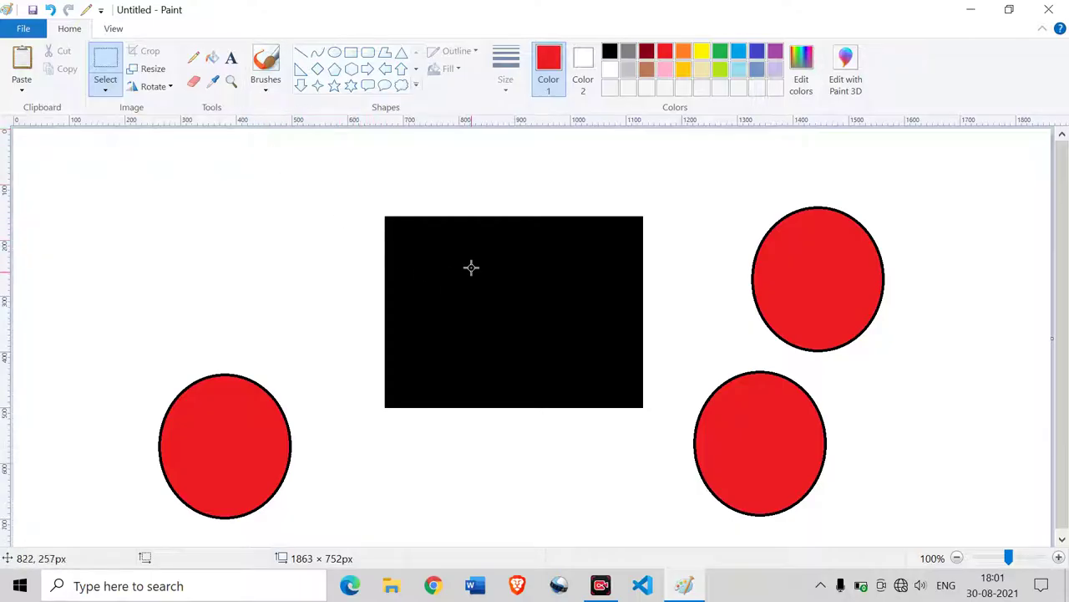
# Copy the black rectangle and place the duplicate up and left of the original, against the canvas's upper edge.
pyautogui.moveTo(334, 199); pyautogui.dragTo(484, 264)
pyautogui.moveTo(532, 292); pyautogui.dragTo(684, 427)
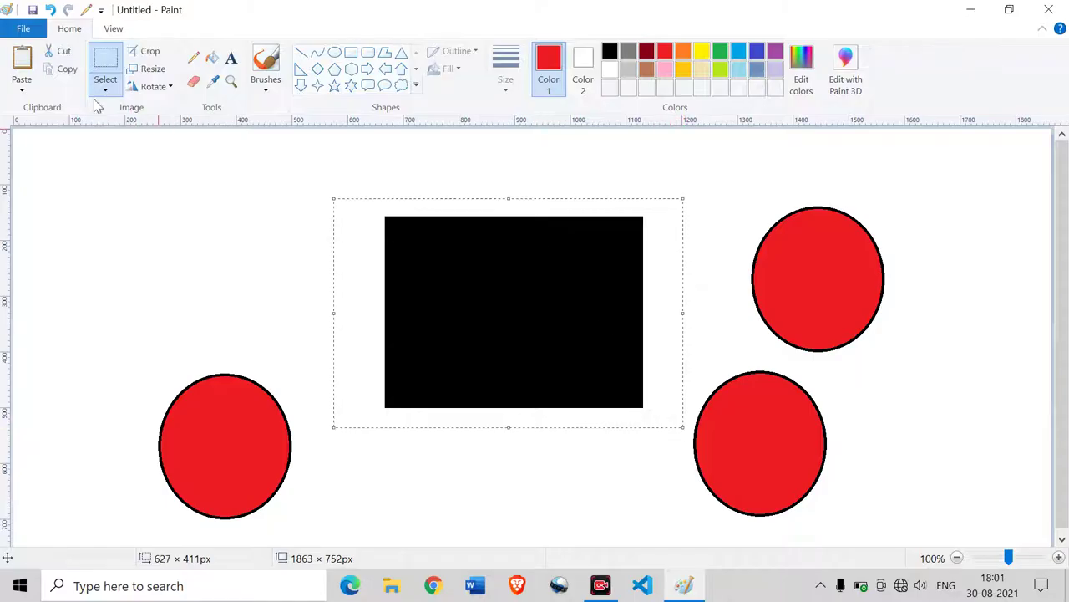
pyautogui.click(63, 72)
pyautogui.click(22, 66)
pyautogui.moveTo(151, 234); pyautogui.dragTo(320, 219)
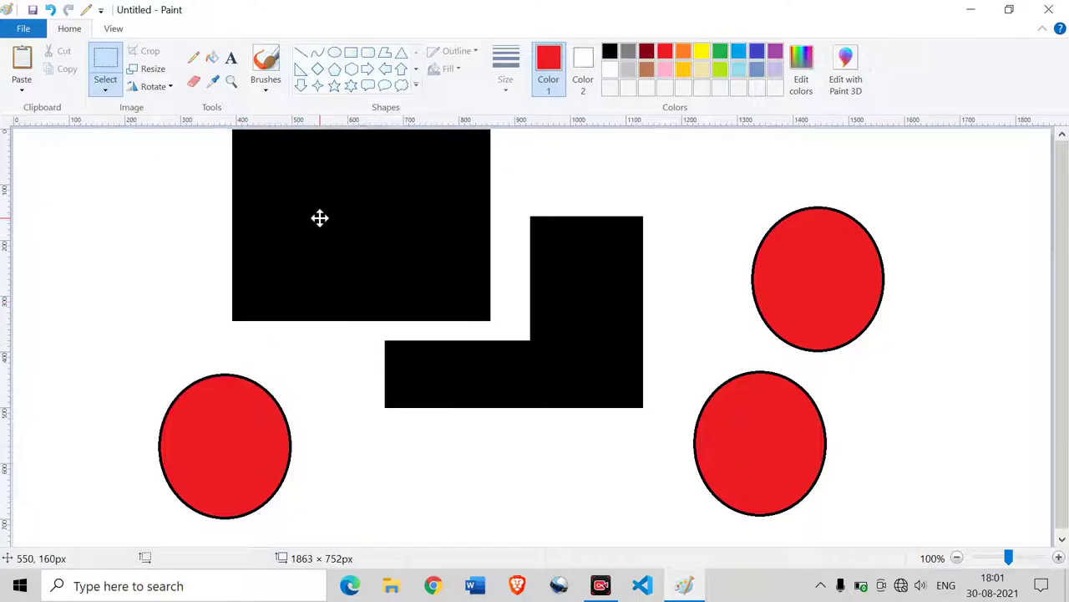
pyautogui.click(601, 184)
# Insert the "apple logo" picture file into the drawing.
pyautogui.click(19, 90)
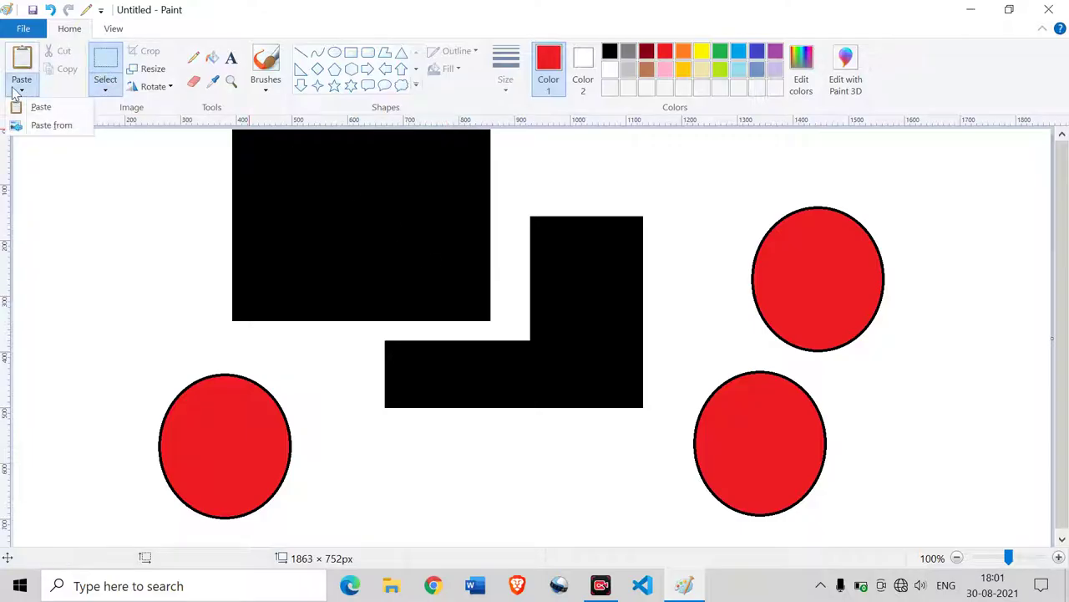
pyautogui.click(52, 125)
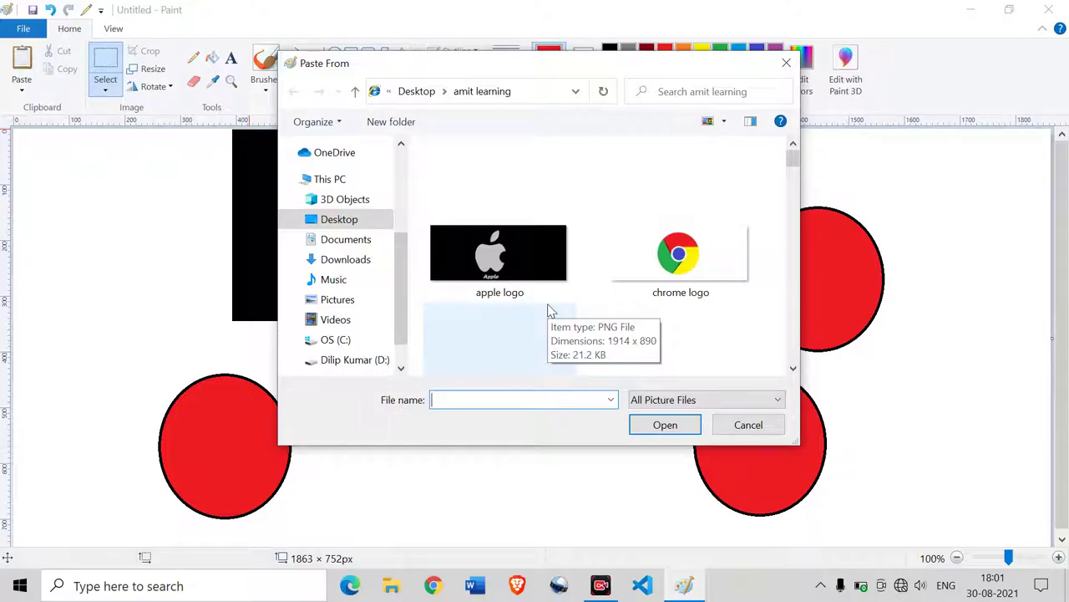
pyautogui.click(526, 276)
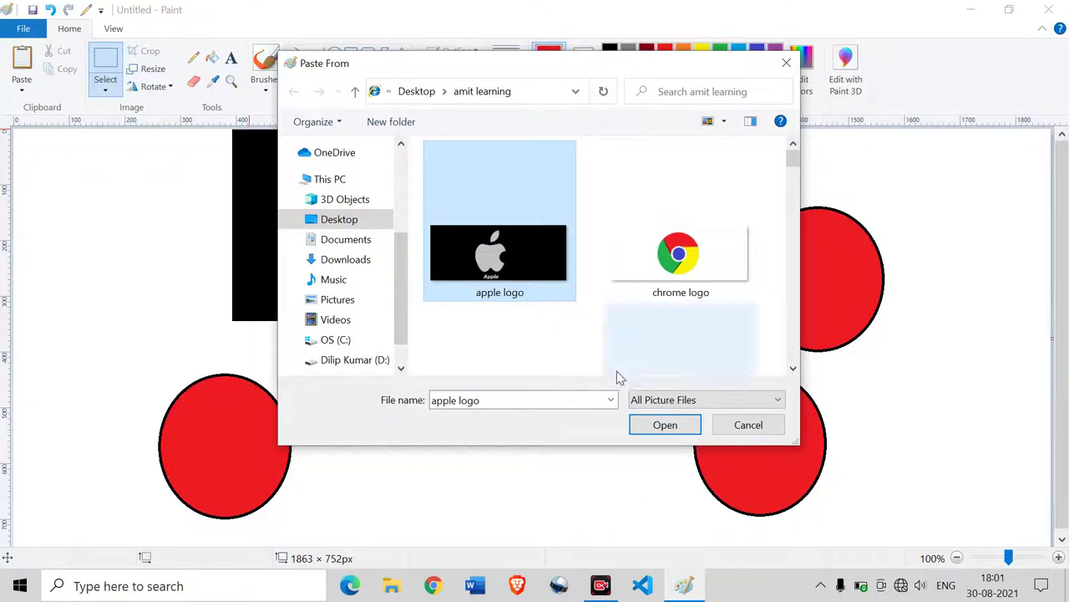
pyautogui.click(644, 424)
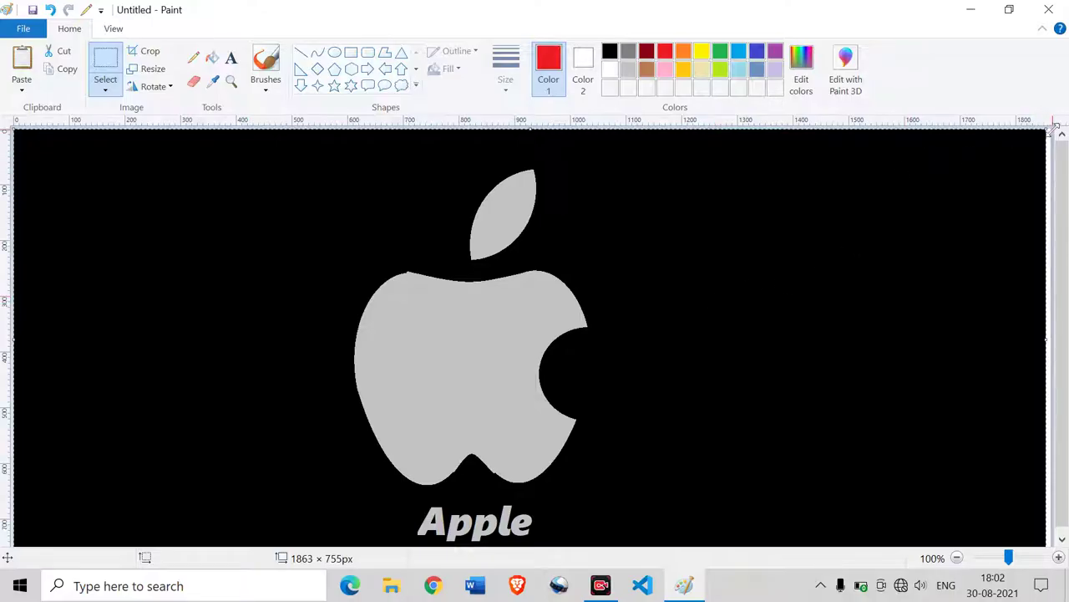
# Shrink the inserted Apple logo picture to about 826 × 313 px and move it to the canvas's left edge.
pyautogui.moveTo(1042, 132)
pyautogui.mouseDown()
pyautogui.moveTo(558, 363)
pyautogui.moveTo(473, 375)
pyautogui.mouseUp()
pyautogui.moveTo(370, 413)
pyautogui.mouseDown()
pyautogui.moveTo(287, 384)
pyautogui.moveTo(769, 256)
pyautogui.moveTo(888, 251)
pyautogui.moveTo(442, 470)
pyautogui.moveTo(303, 342)
pyautogui.moveTo(145, 225)
pyautogui.mouseUp()
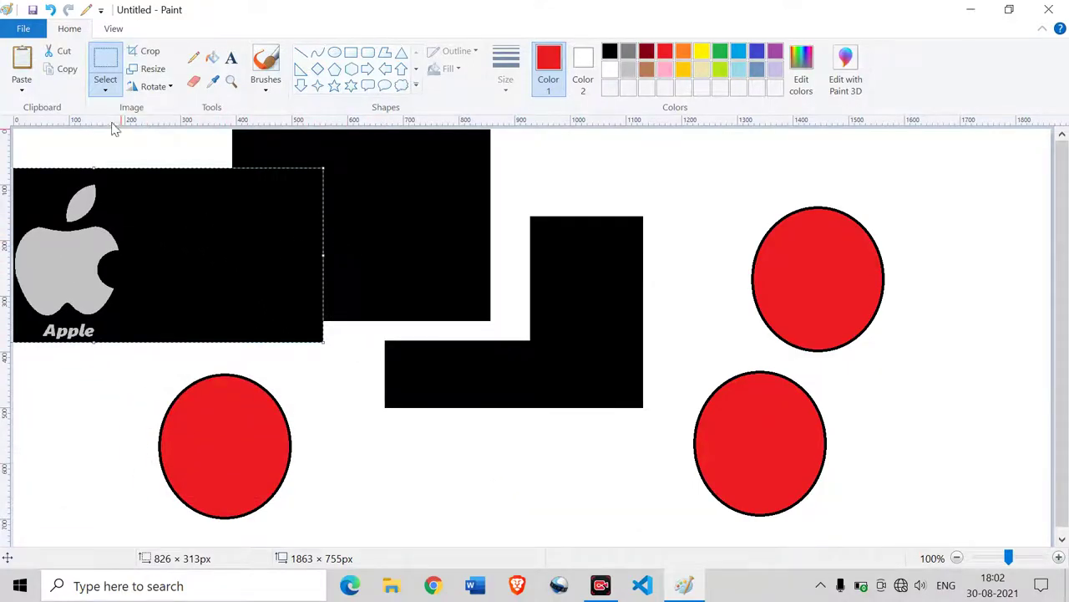
pyautogui.click(22, 88)
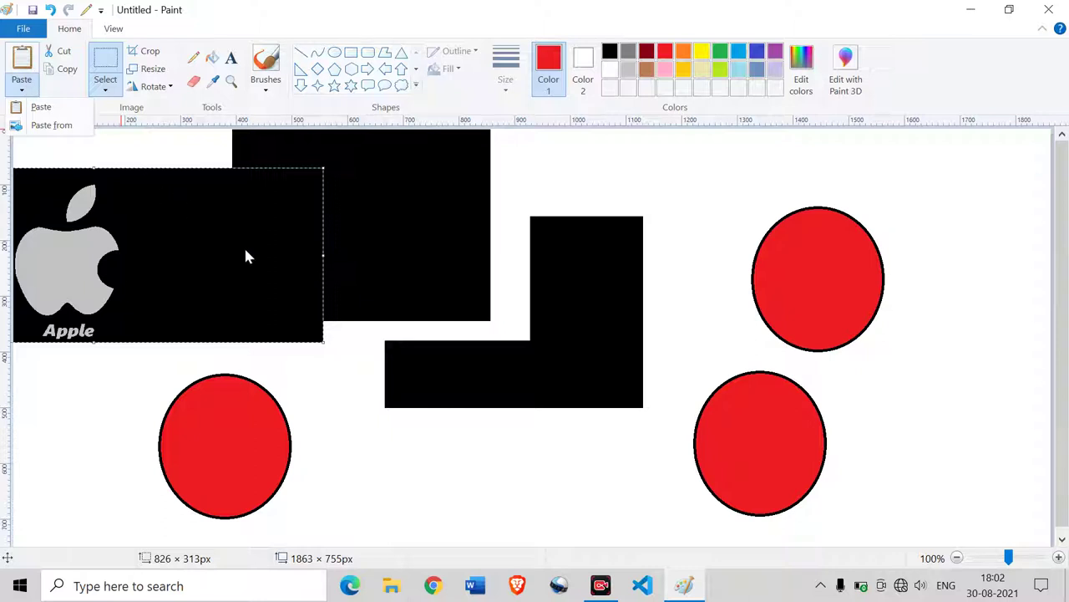
pyautogui.moveTo(270, 290); pyautogui.dragTo(308, 300)
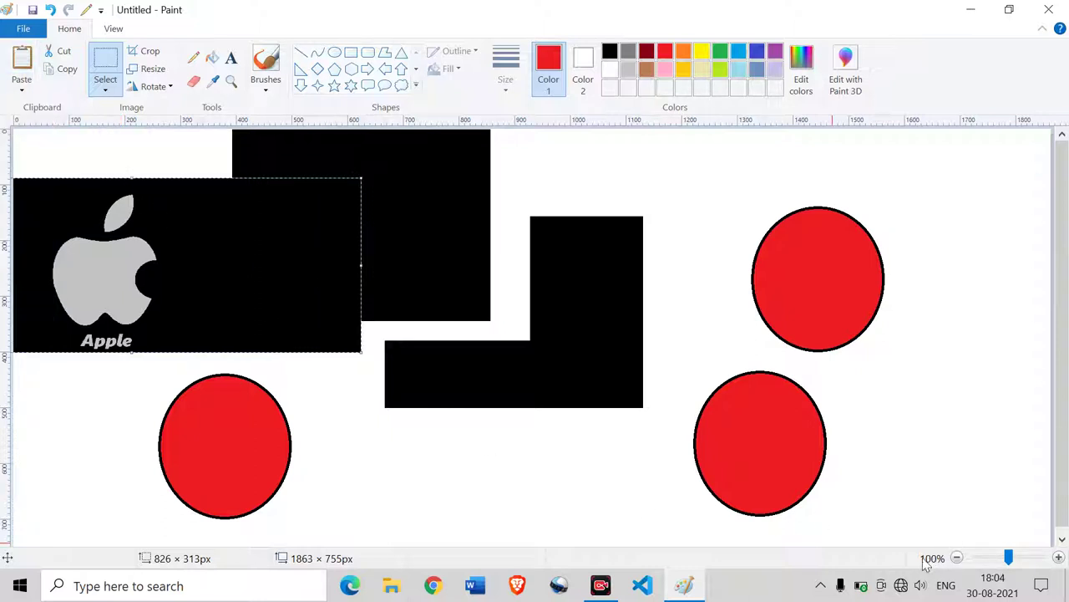
# Resize the Apple logo picture to about 675 × 334 px and place it over the black shapes mid-canvas.
pyautogui.moveTo(181, 275); pyautogui.dragTo(822, 282)
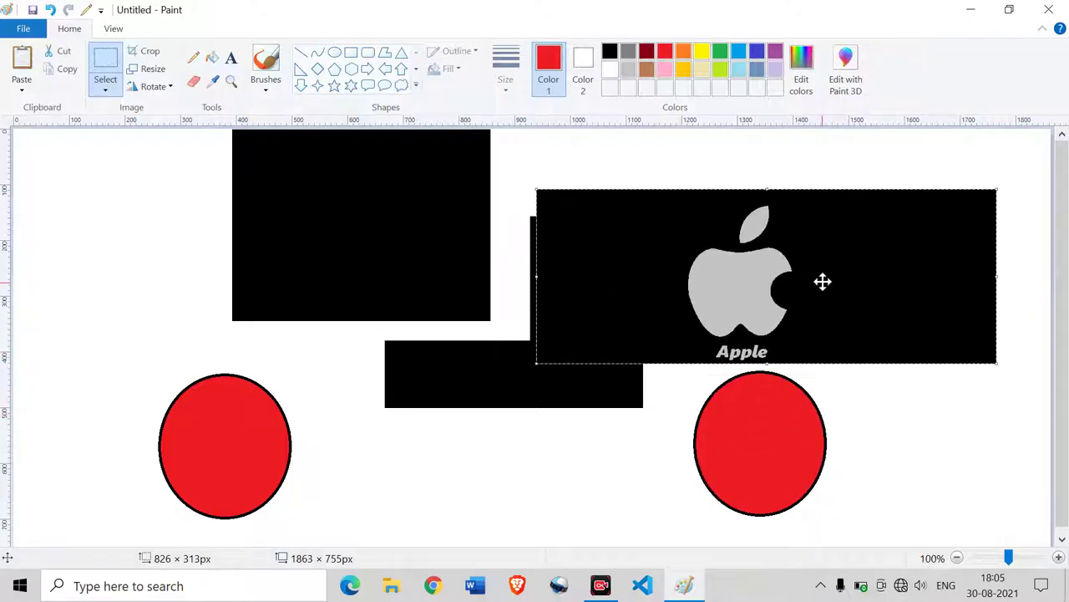
pyautogui.moveTo(994, 192); pyautogui.dragTo(912, 193)
pyautogui.moveTo(841, 251); pyautogui.dragTo(577, 289)
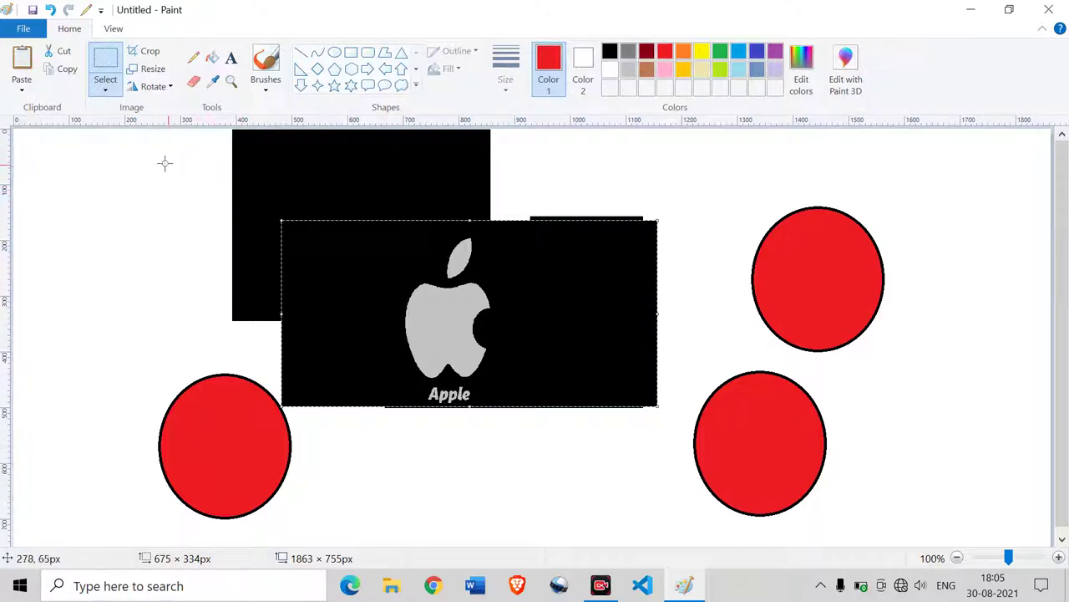
# Cut out the black area to the right of the Apple logo, about 270 × 435 px.
pyautogui.click(113, 64)
pyautogui.moveTo(222, 181); pyautogui.dragTo(339, 356)
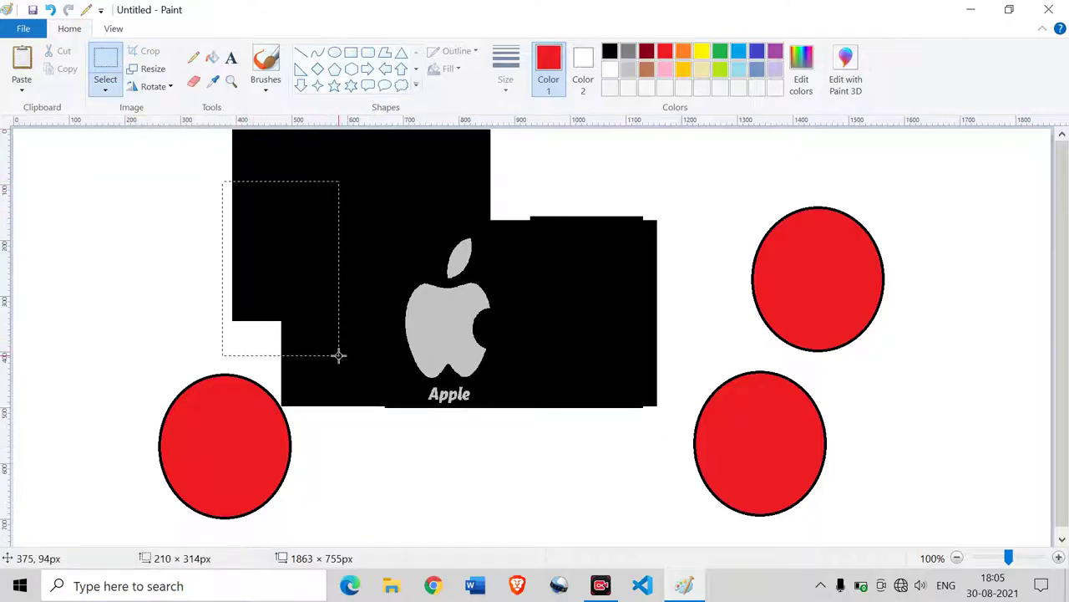
pyautogui.moveTo(519, 190); pyautogui.dragTo(669, 432)
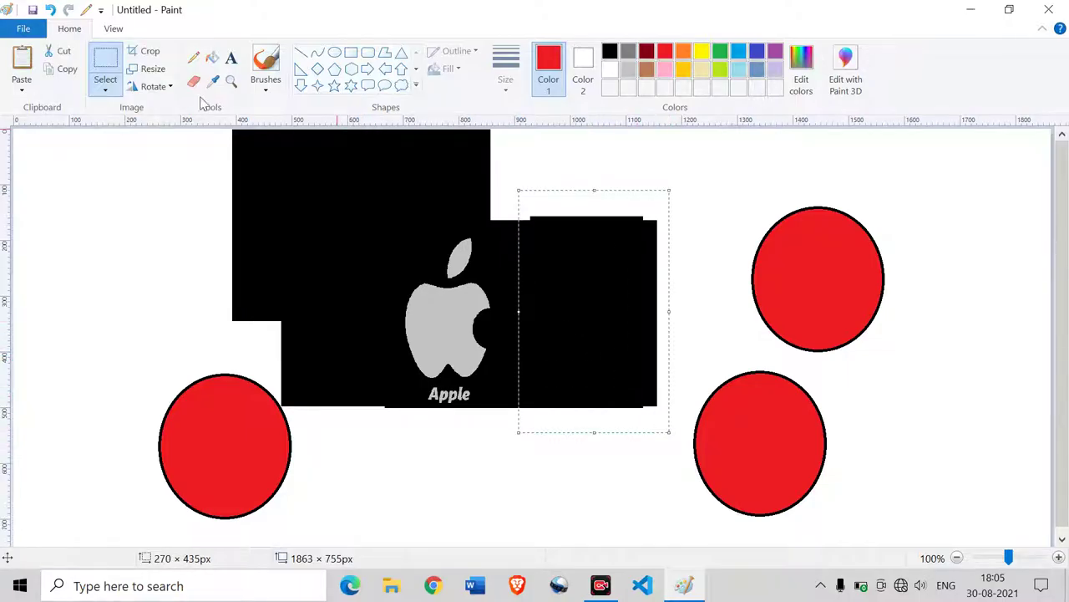
pyautogui.click(65, 54)
# Cut out the black areas to the left of the Apple logo, about 227 × 392 px, and above it, about 562 × 169 px.
pyautogui.moveTo(249, 201); pyautogui.dragTo(377, 418)
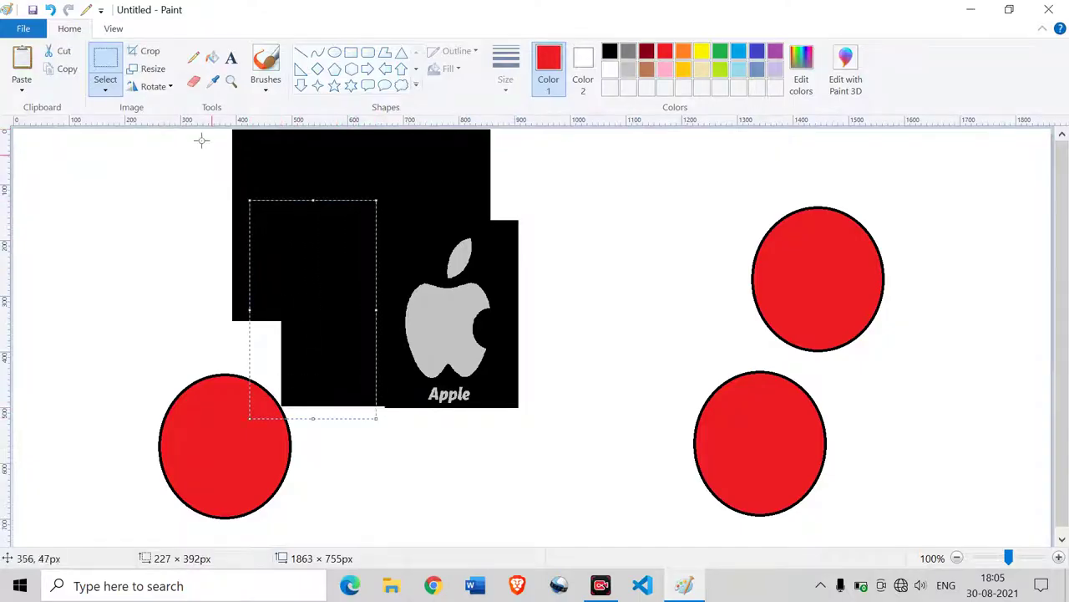
pyautogui.click(65, 51)
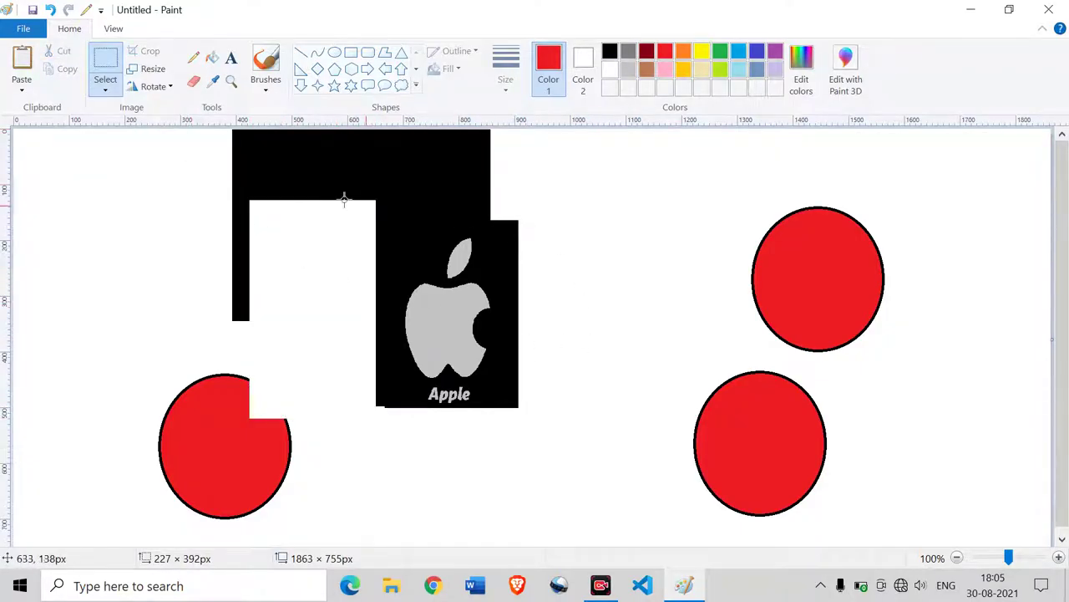
pyautogui.moveTo(265, 327); pyautogui.dragTo(516, 227)
pyautogui.click(79, 52)
pyautogui.click(67, 52)
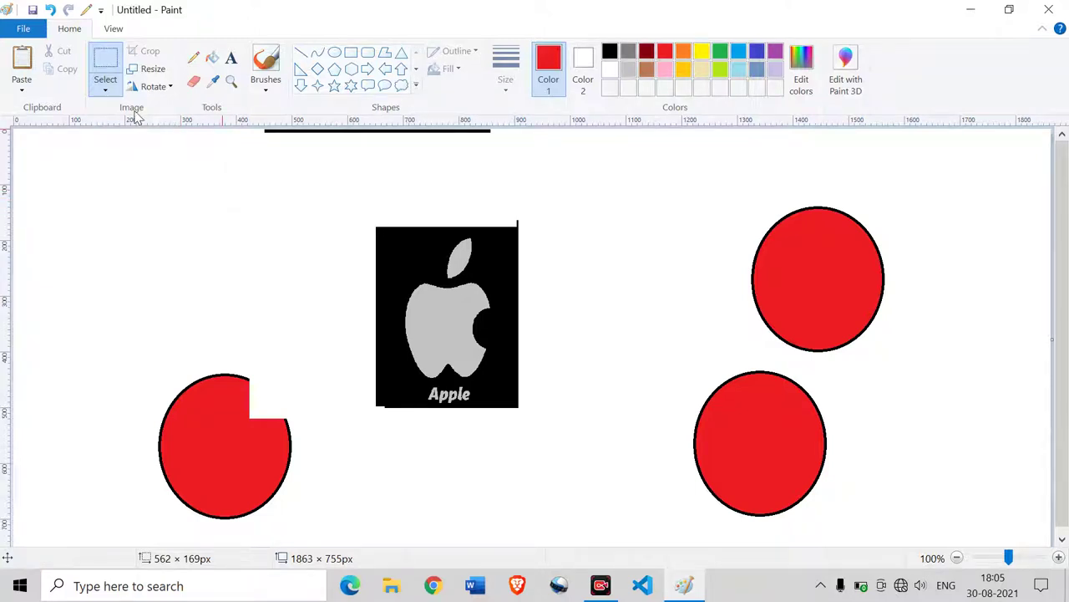
pyautogui.click(106, 90)
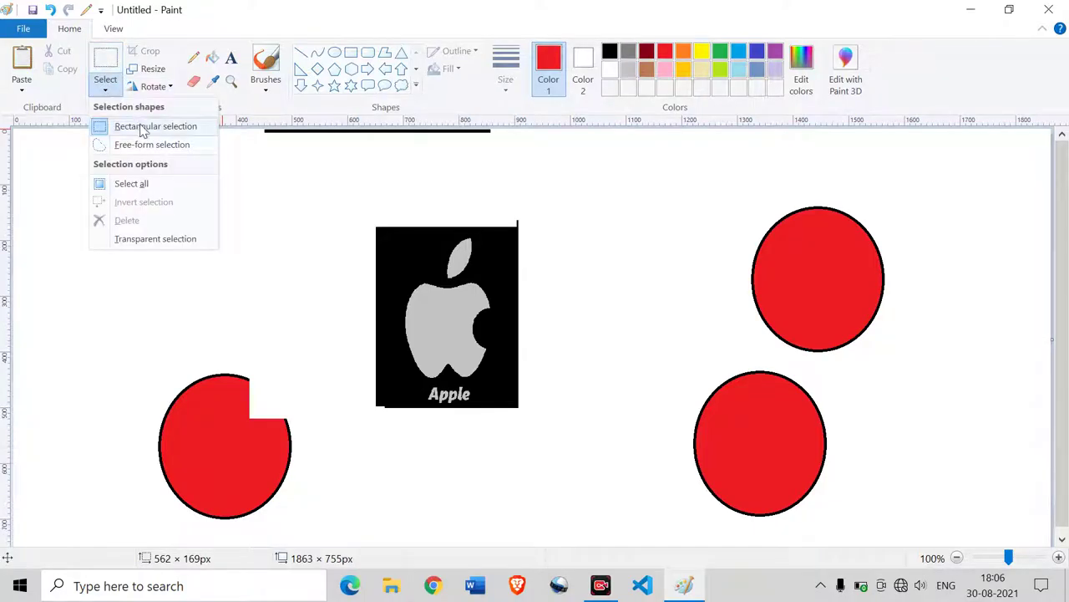
pyautogui.click(260, 175)
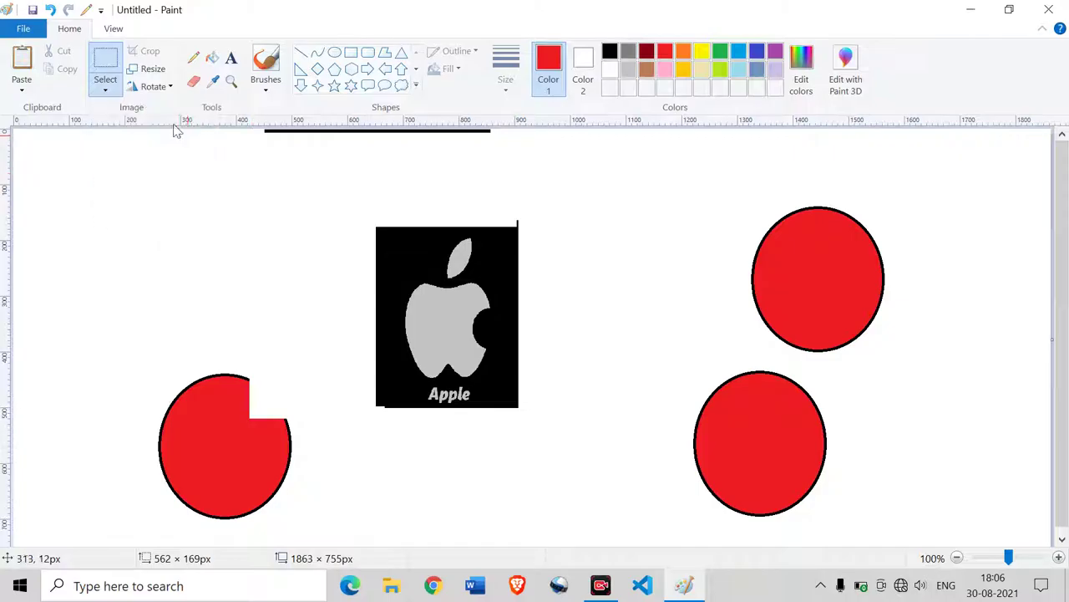
pyautogui.click(105, 87)
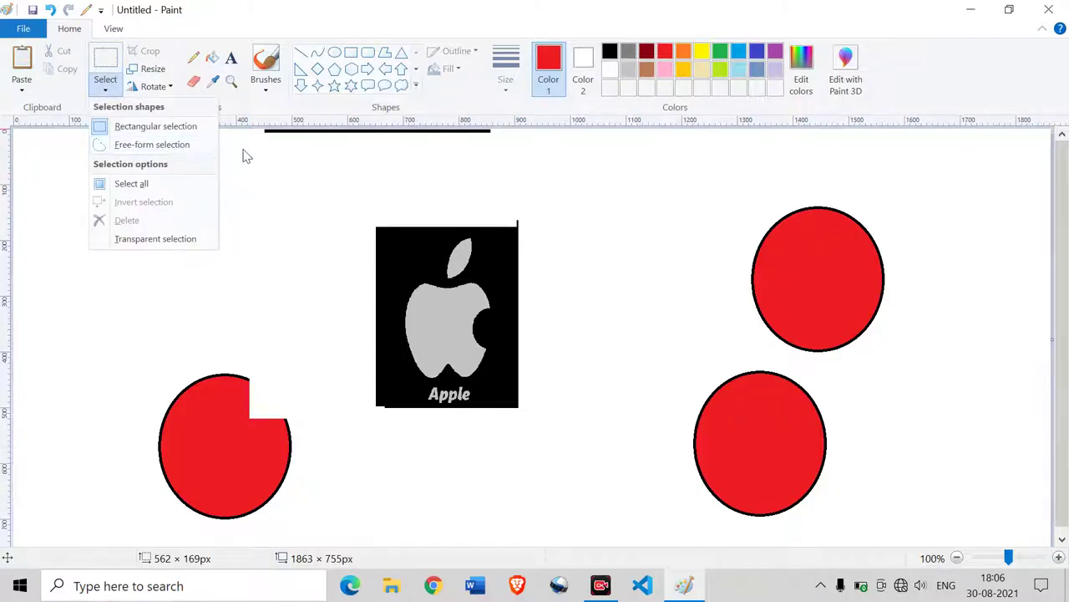
# Select a rectangular area of about 416 × 391 px around the black Apple logo picture.
pyautogui.click(284, 184)
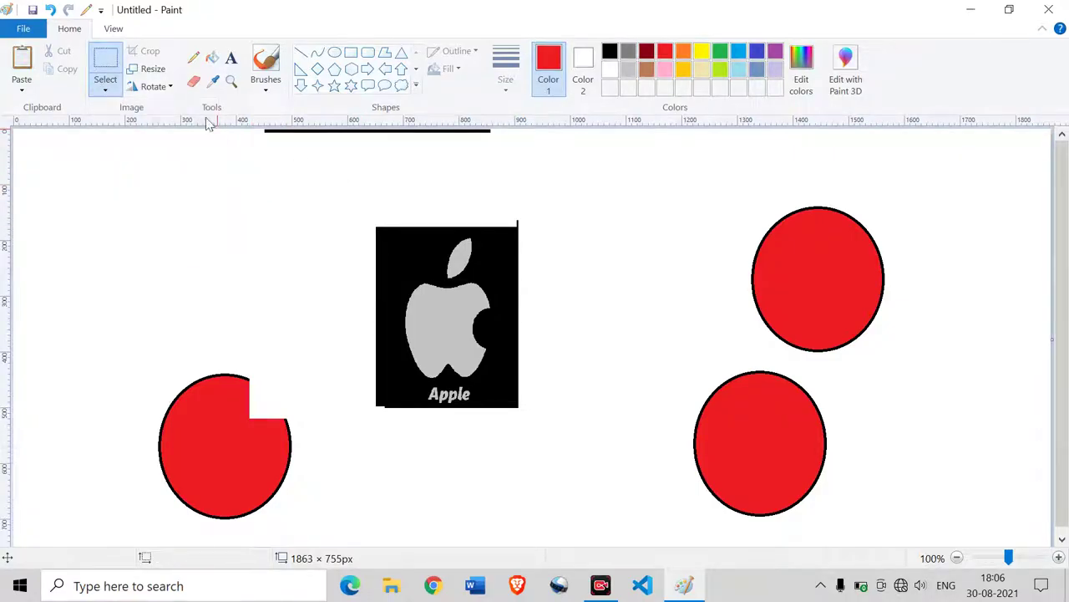
pyautogui.click(105, 87)
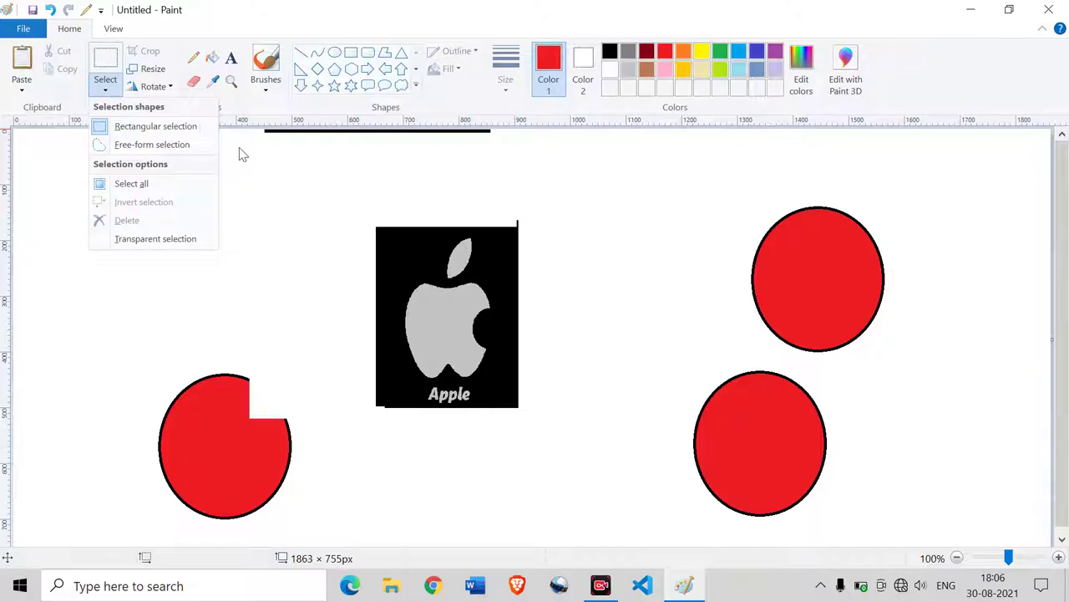
pyautogui.click(178, 146)
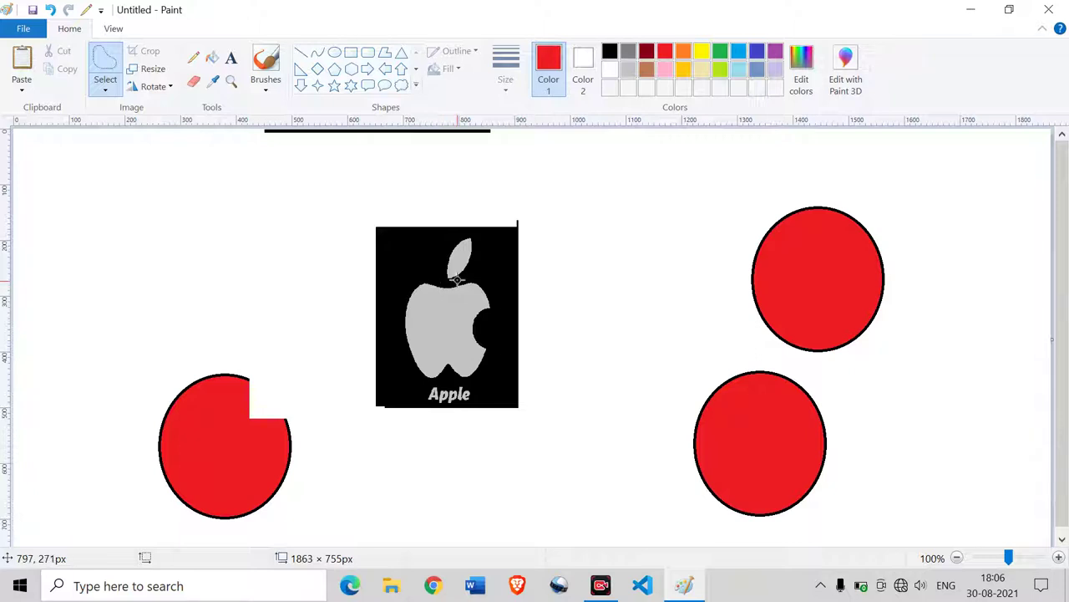
pyautogui.click(106, 88)
pyautogui.click(148, 126)
pyautogui.moveTo(349, 218); pyautogui.dragTo(581, 435)
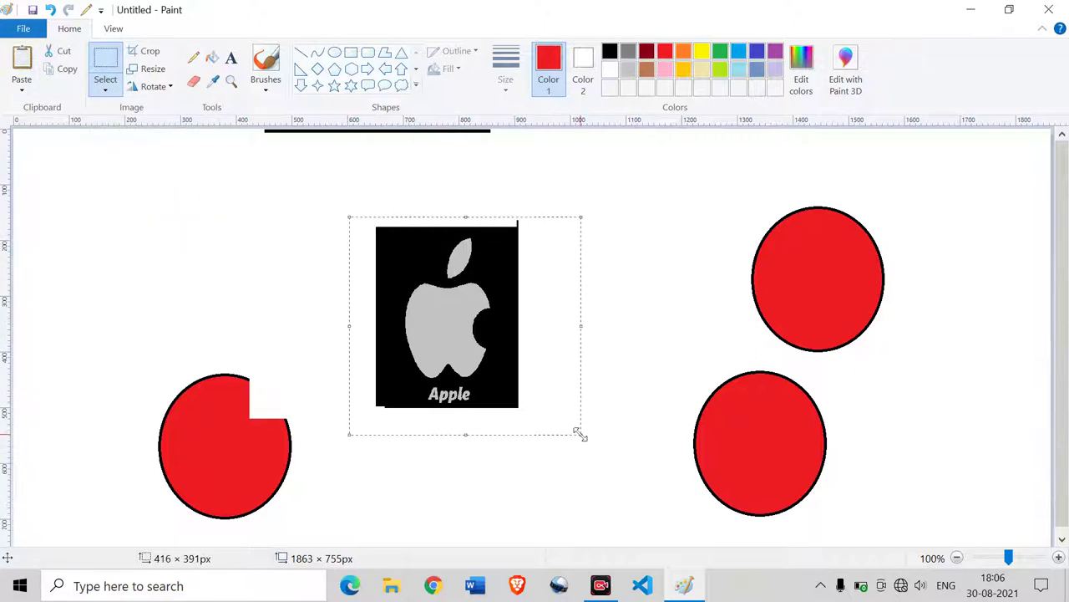
# Outline the Apple logo with a free-form selection and move it out of the black rectangle toward the red circles.
pyautogui.click(106, 88)
pyautogui.click(167, 144)
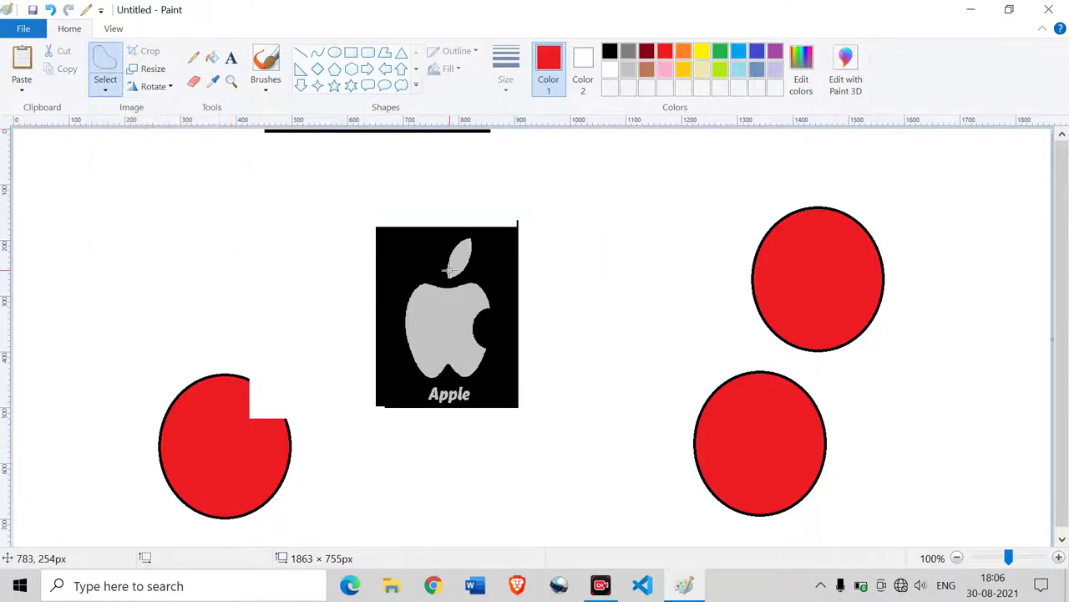
pyautogui.moveTo(433, 274)
pyautogui.mouseDown()
pyautogui.moveTo(396, 307)
pyautogui.moveTo(409, 376)
pyautogui.moveTo(421, 387)
pyautogui.moveTo(483, 386)
pyautogui.moveTo(501, 363)
pyautogui.moveTo(482, 333)
pyautogui.moveTo(501, 313)
pyautogui.moveTo(498, 273)
pyautogui.moveTo(484, 276)
pyautogui.moveTo(482, 233)
pyautogui.moveTo(451, 233)
pyautogui.moveTo(430, 274)
pyautogui.moveTo(481, 301)
pyautogui.moveTo(606, 242)
pyautogui.mouseUp()
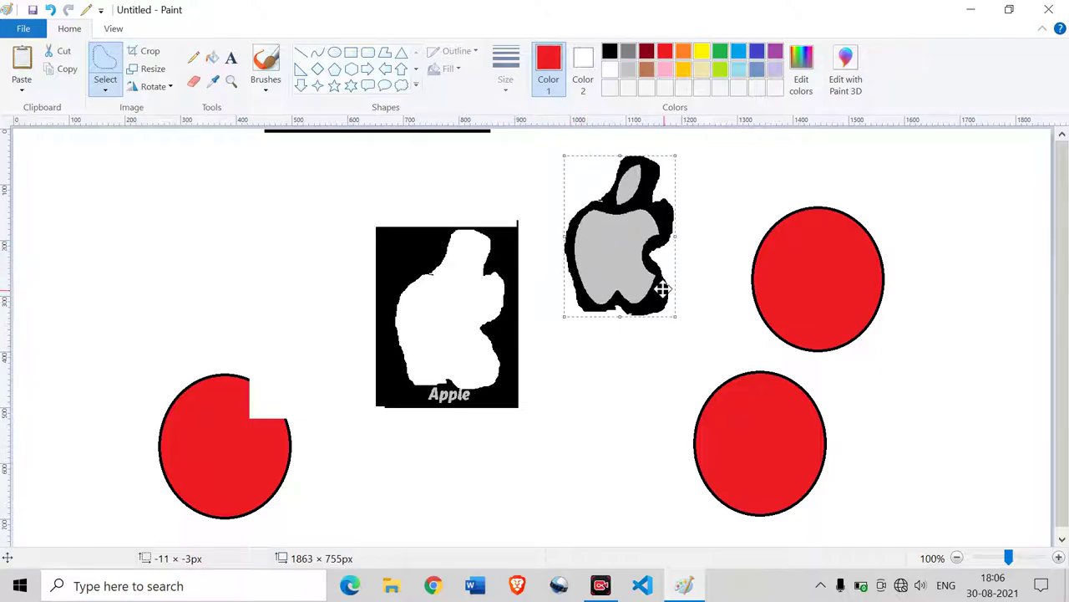
pyautogui.moveTo(645, 255); pyautogui.dragTo(635, 374)
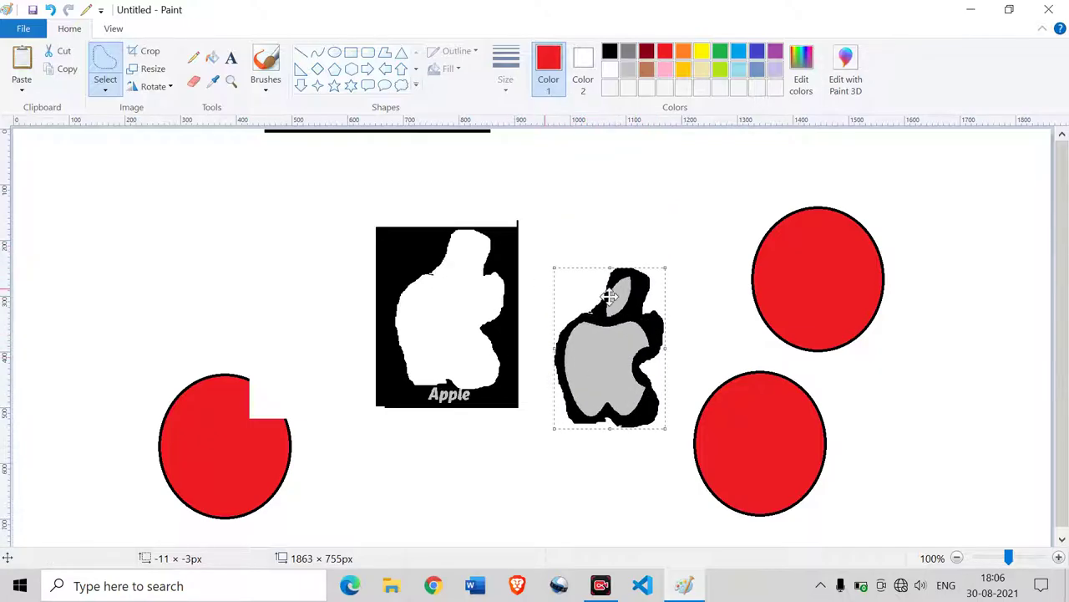
pyautogui.moveTo(611, 389); pyautogui.dragTo(626, 333)
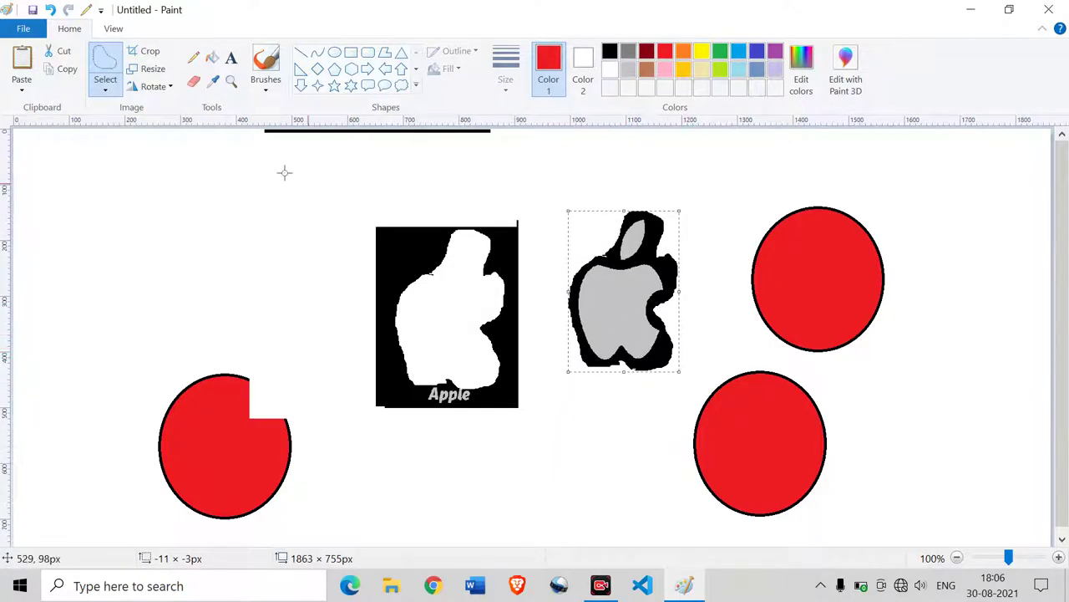
# Select everything on the canvas, shift the content slightly, and delete it all.
pyautogui.click(105, 90)
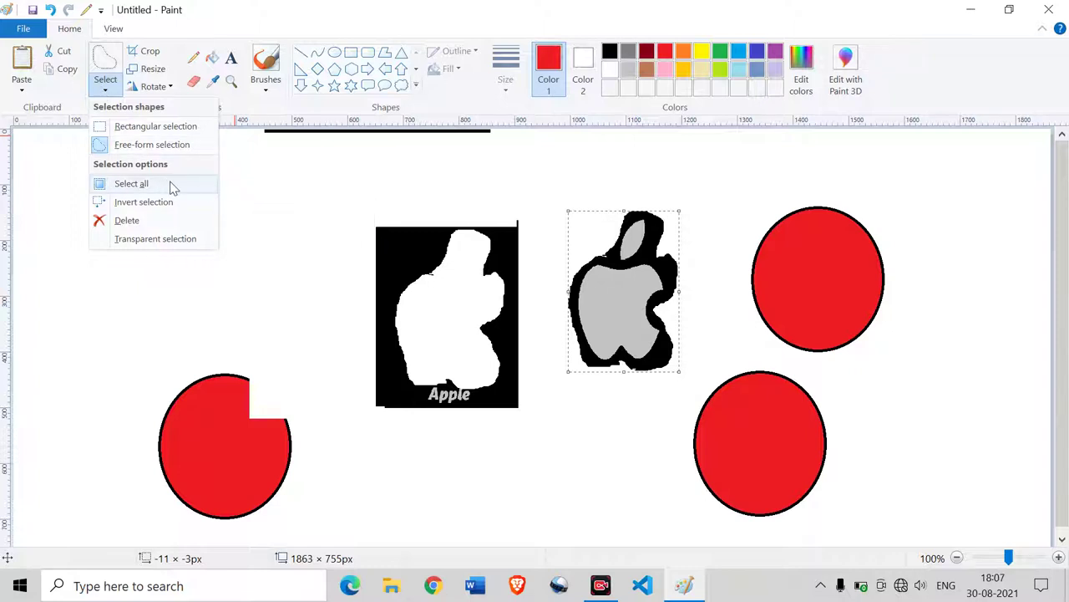
pyautogui.click(380, 188)
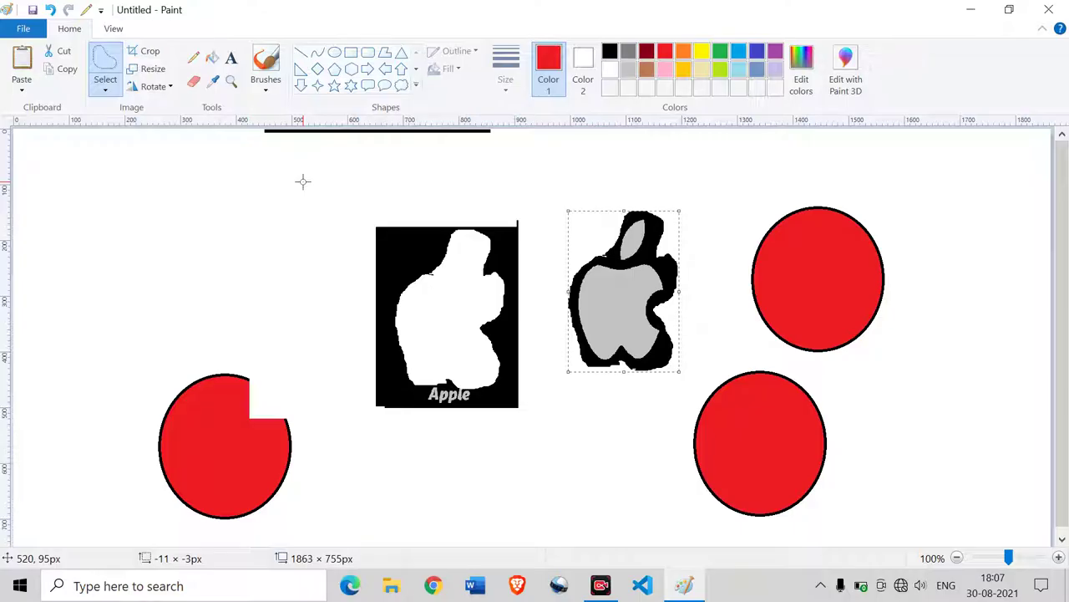
pyautogui.click(106, 84)
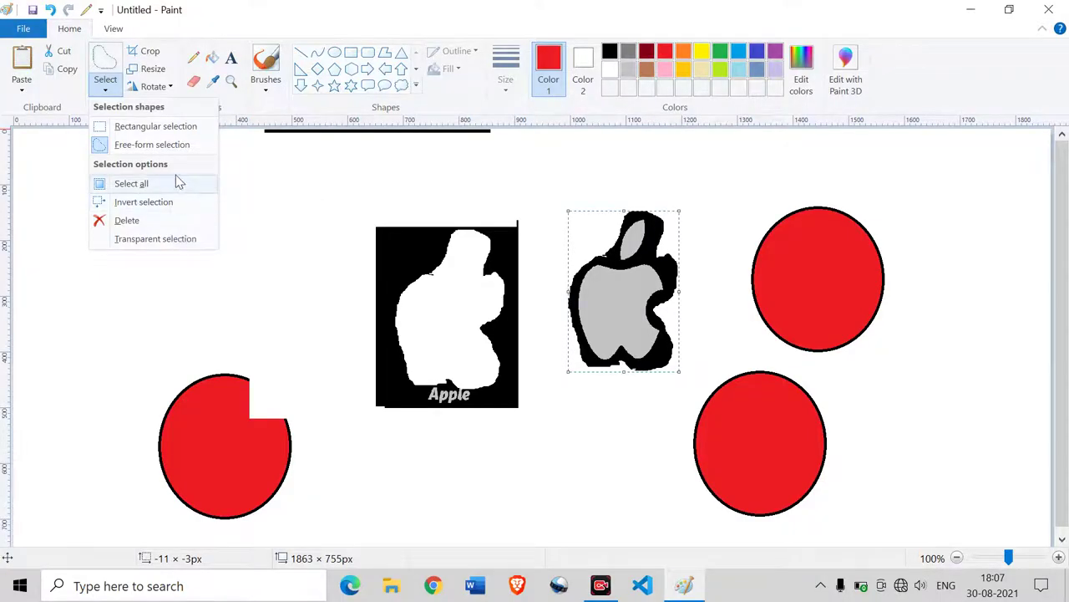
pyautogui.click(233, 184)
pyautogui.hotkey('ctrl', 'a')
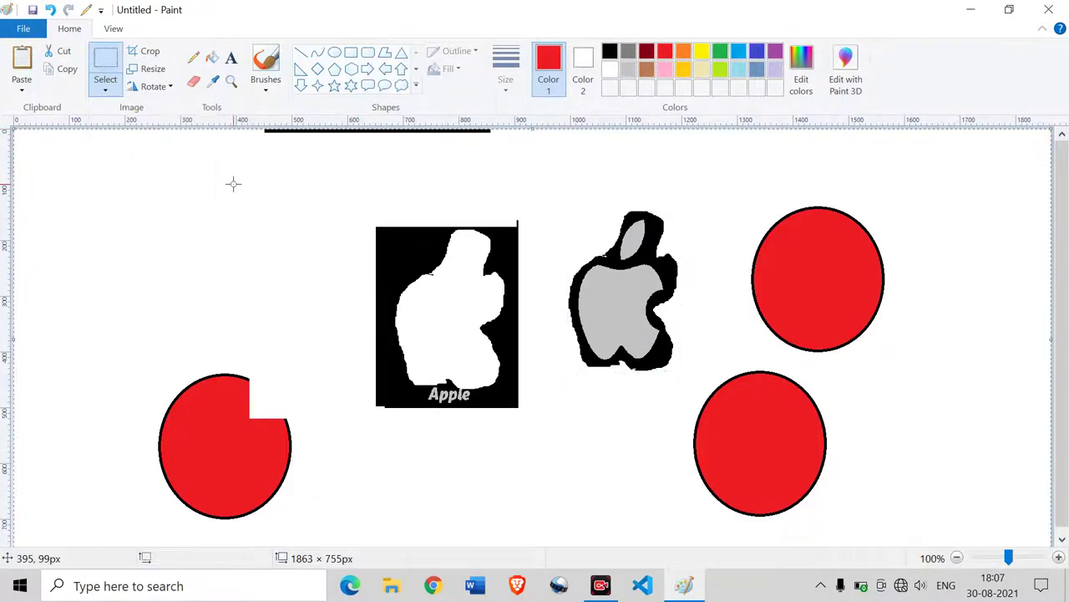
pyautogui.click(105, 84)
pyautogui.click(145, 187)
pyautogui.moveTo(398, 288); pyautogui.dragTo(394, 316)
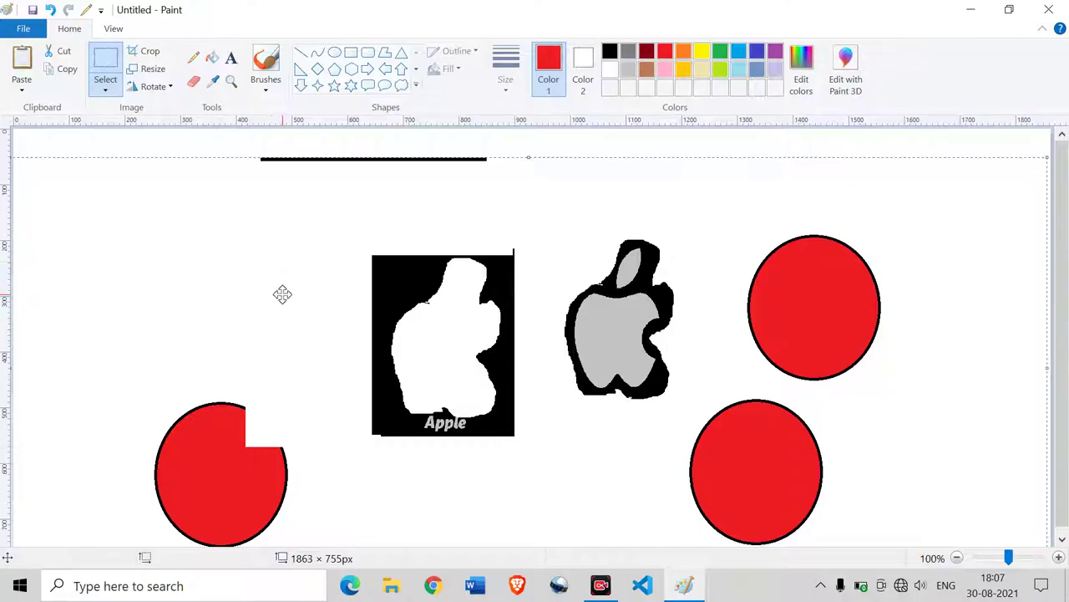
pyautogui.moveTo(325, 341); pyautogui.dragTo(326, 304)
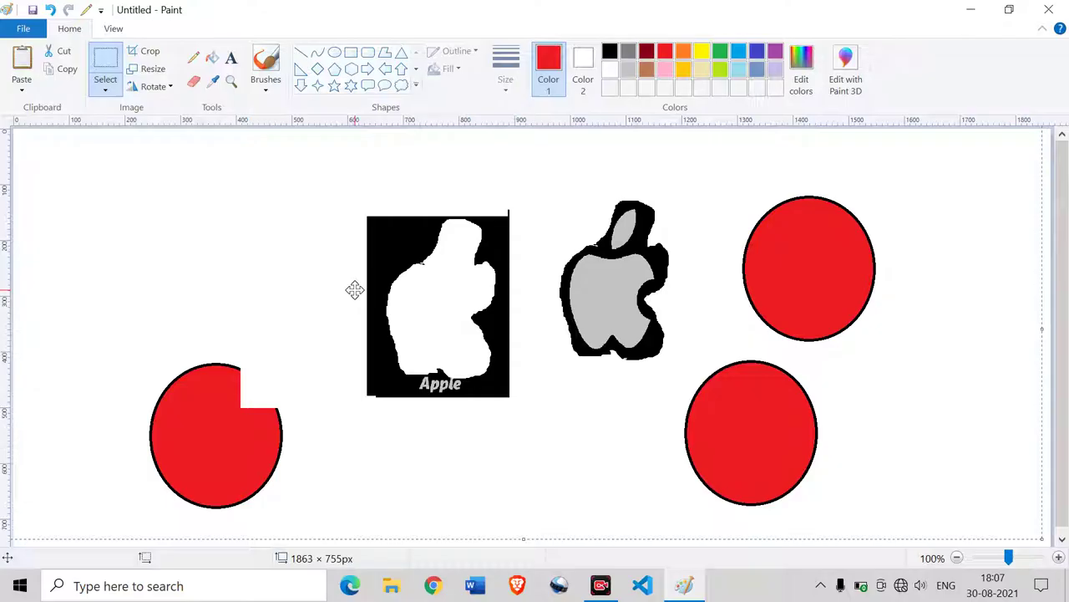
pyautogui.press('Delete')
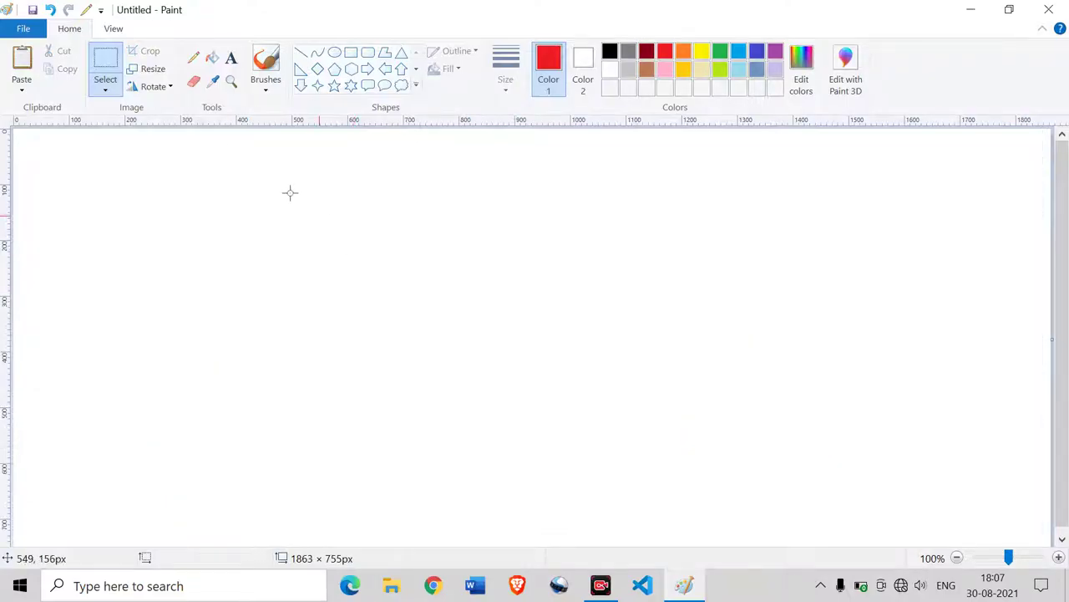
# Draw a red heart outline about 473 × 445 px, set its line to the thickest size, and place it right of the canvas centre.
pyautogui.click(109, 91)
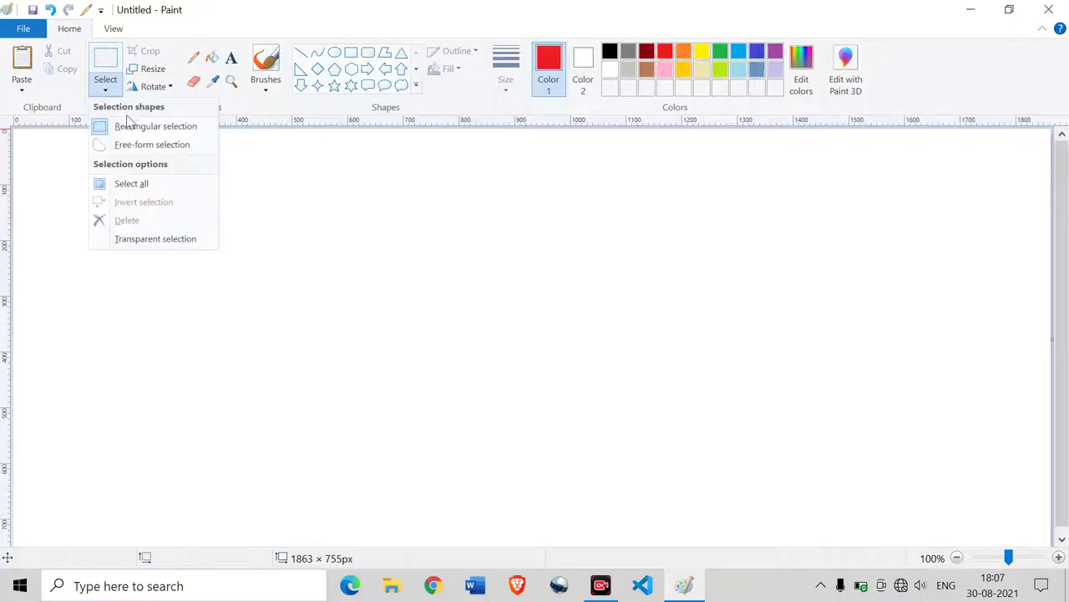
pyautogui.click(305, 198)
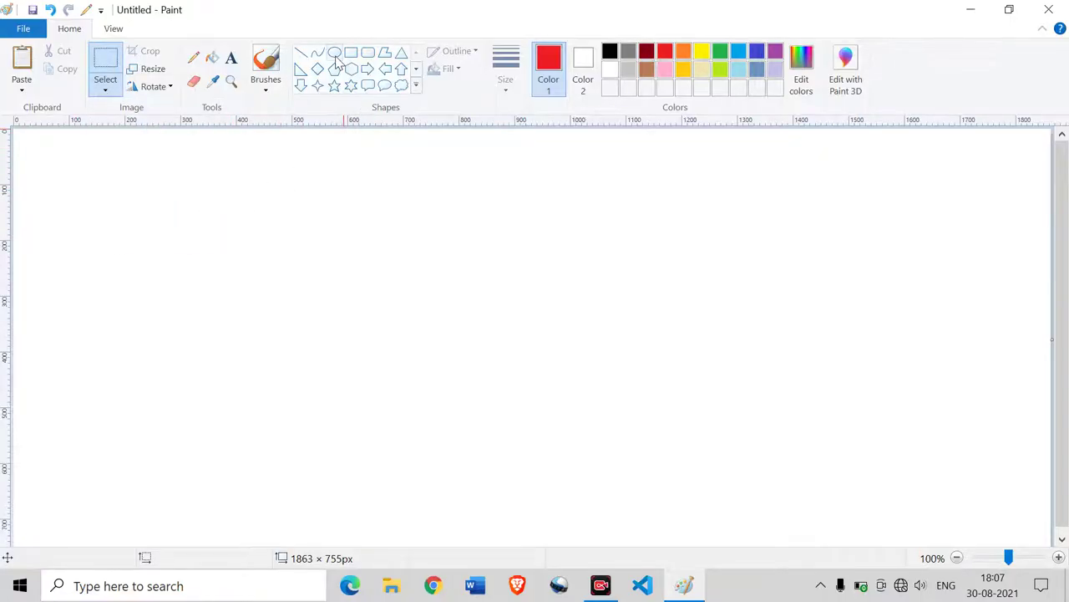
pyautogui.click(335, 55)
pyautogui.click(416, 85)
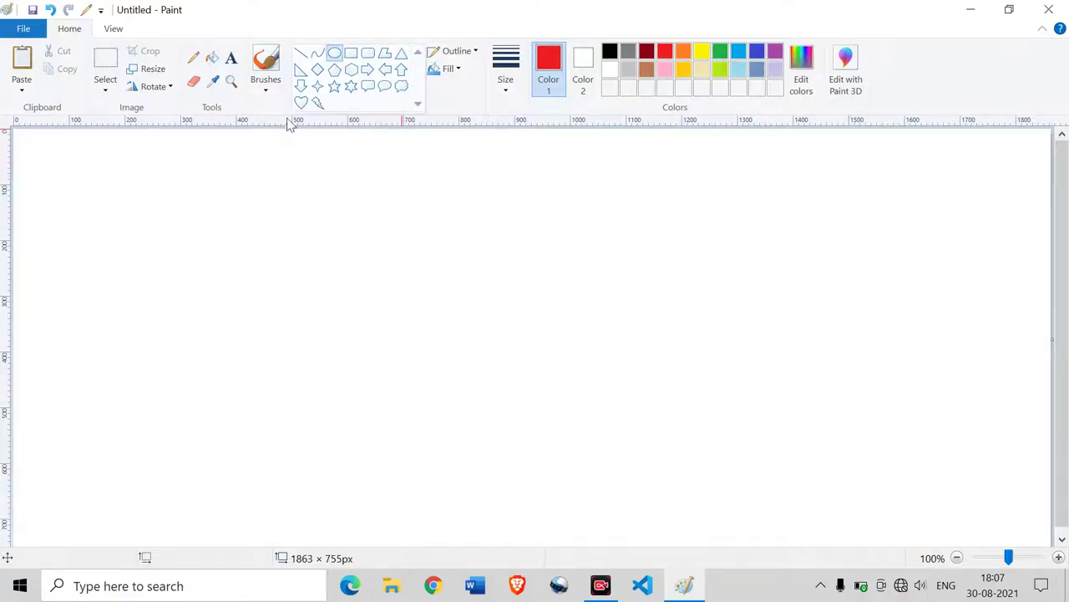
pyautogui.click(301, 102)
pyautogui.moveTo(316, 220); pyautogui.dragTo(580, 467)
pyautogui.moveTo(422, 283); pyautogui.dragTo(515, 284)
pyautogui.click(511, 90)
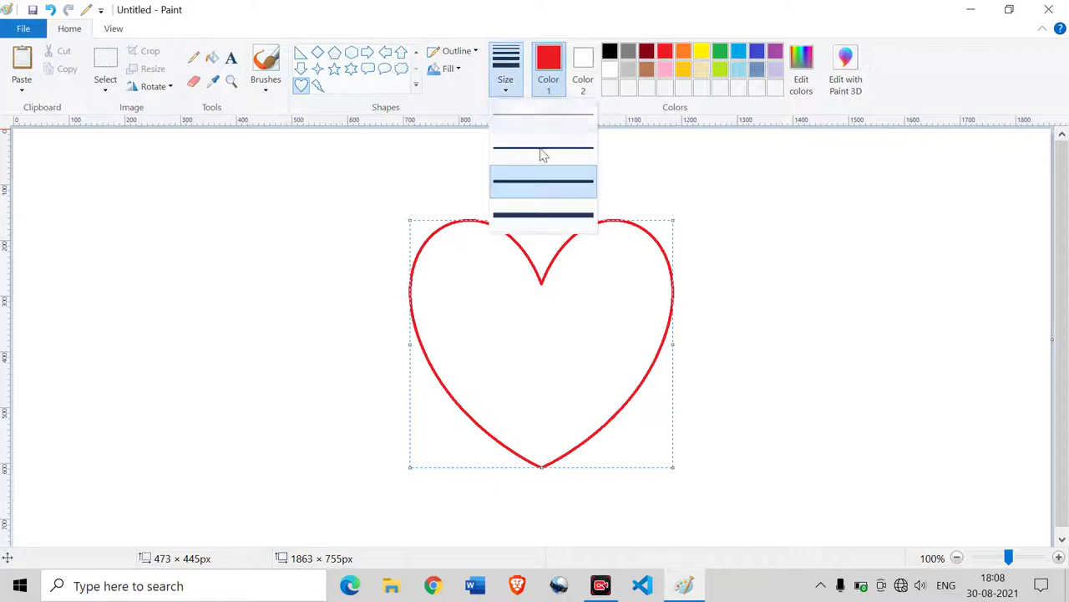
pyautogui.click(543, 215)
pyautogui.moveTo(577, 253); pyautogui.dragTo(737, 310)
pyautogui.click(509, 299)
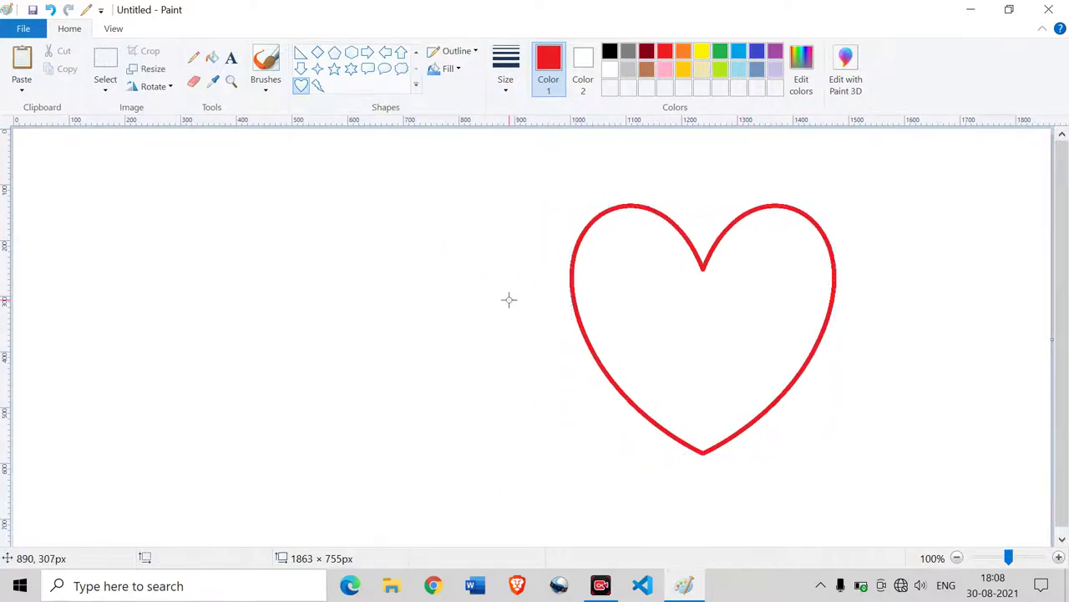
# Draw a red hexagon outline about 477 × 461 px and position it to the left of the heart.
pyautogui.click(351, 52)
pyautogui.moveTo(145, 231); pyautogui.dragTo(409, 485)
pyautogui.moveTo(267, 406); pyautogui.dragTo(243, 369)
# Fill the hexagon with black and refill it with light gray.
pyautogui.click(212, 56)
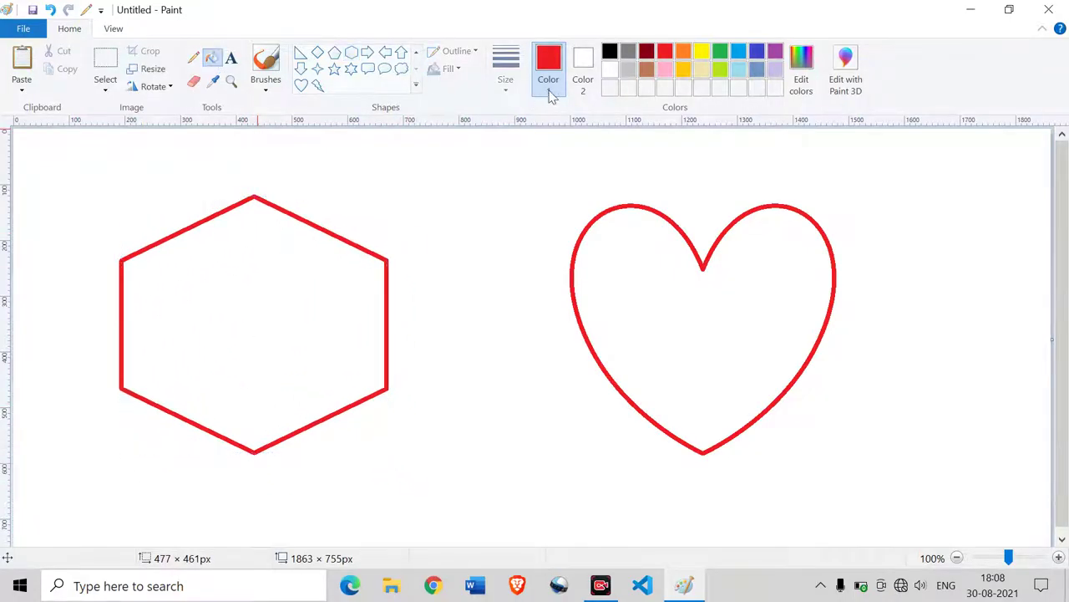
pyautogui.click(609, 52)
pyautogui.click(300, 269)
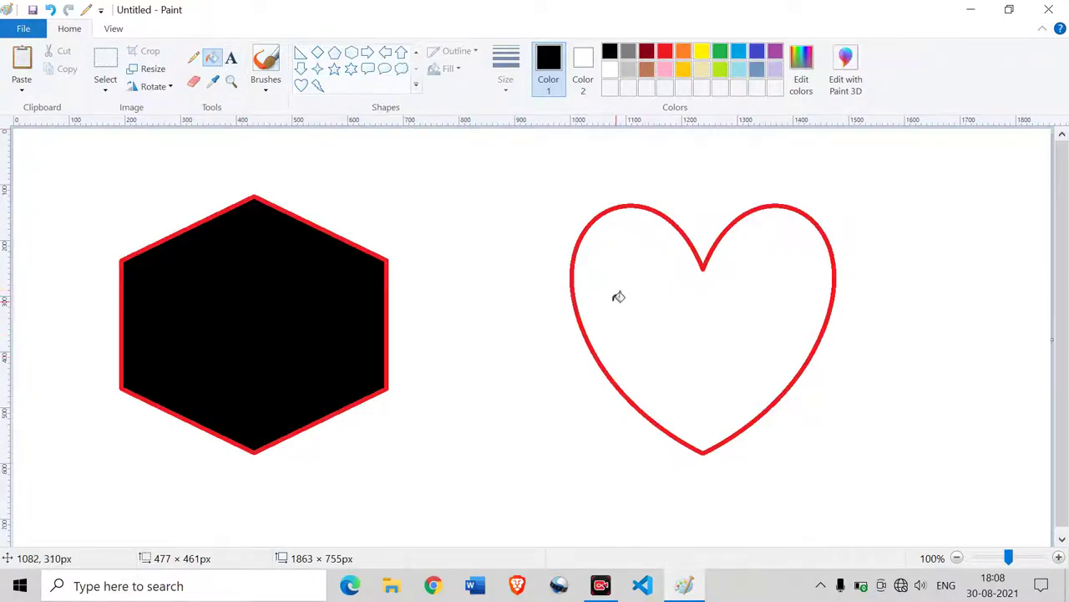
pyautogui.click(628, 68)
pyautogui.click(321, 254)
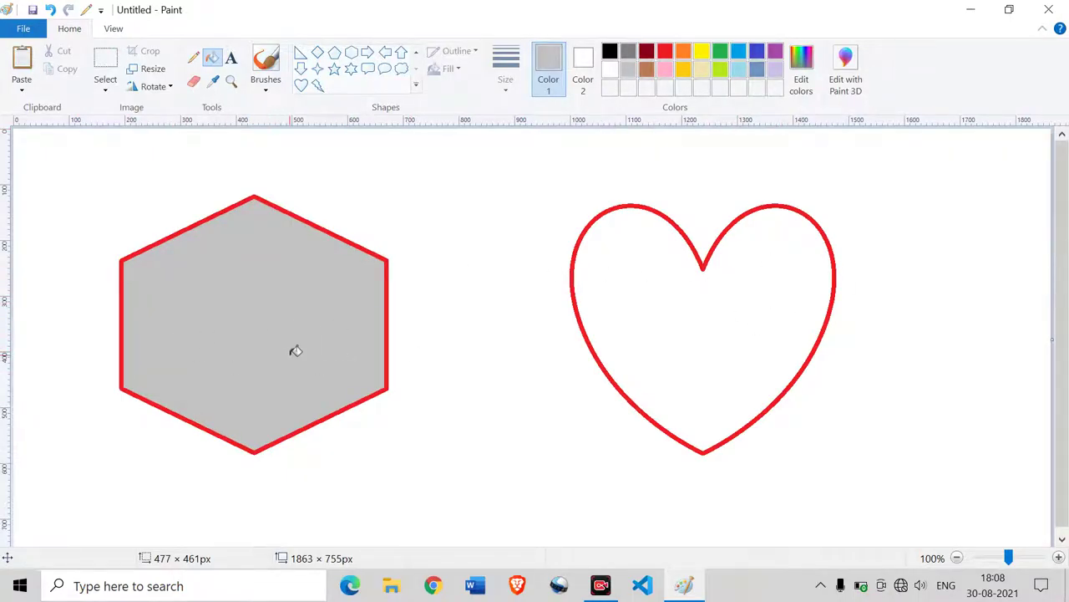
# Select the heart, shrink the selection to about 366 × 341 px, and place it over the gray hexagon.
pyautogui.click(105, 71)
pyautogui.moveTo(563, 177); pyautogui.dragTo(853, 480)
pyautogui.moveTo(402, 388); pyautogui.dragTo(753, 406)
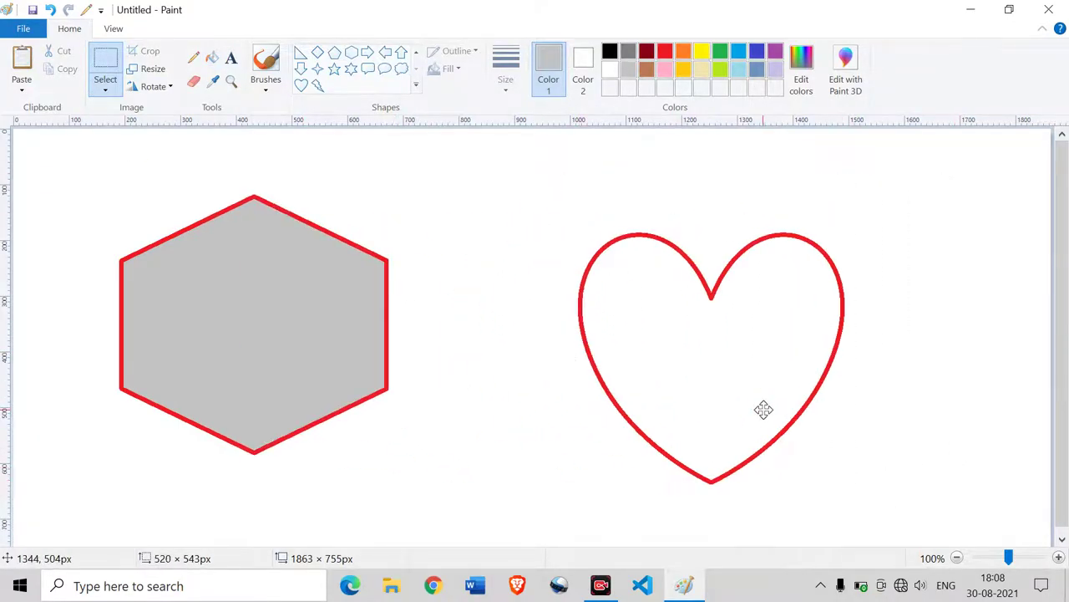
pyautogui.moveTo(864, 210); pyautogui.dragTo(778, 319)
pyautogui.moveTo(747, 384); pyautogui.dragTo(318, 311)
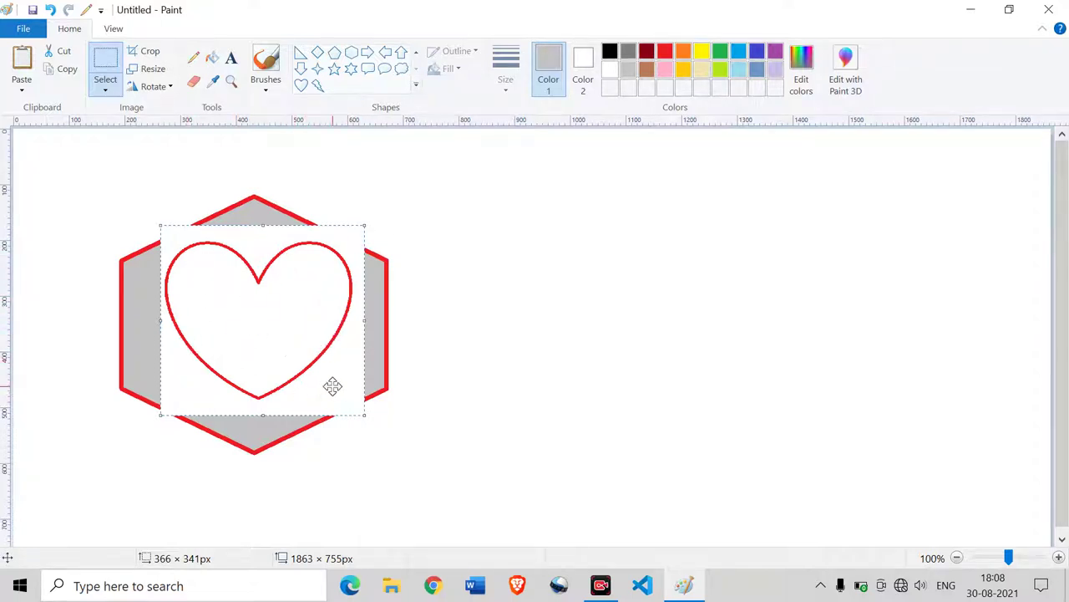
pyautogui.hotkey('ctrl', 'z')
pyautogui.moveTo(554, 375); pyautogui.dragTo(270, 365)
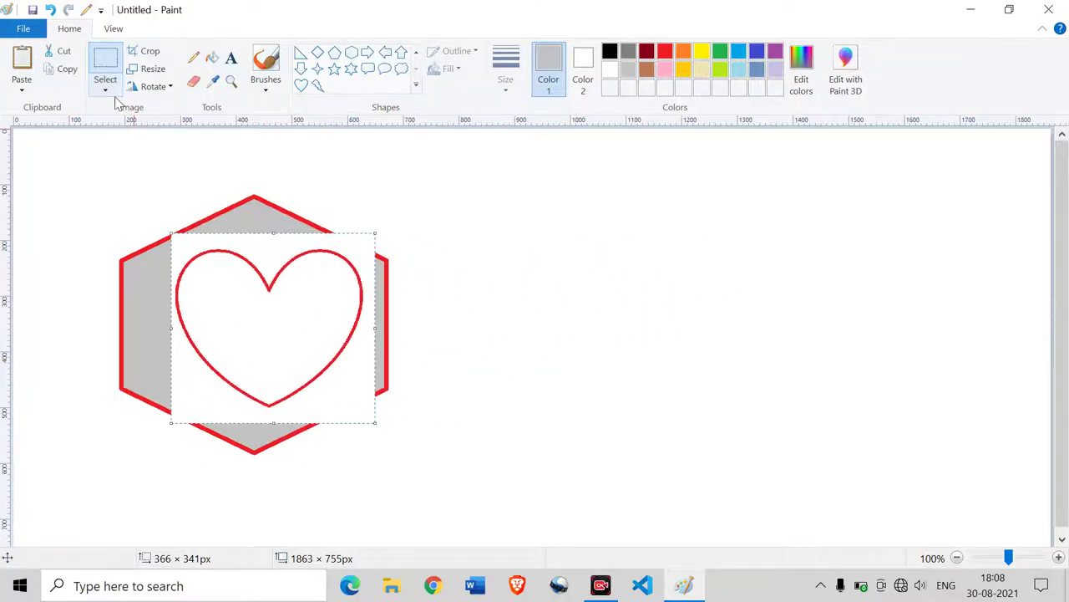
# Turn on transparent selection and reposition the heart slightly so the gray hexagon shows through it.
pyautogui.click(107, 88)
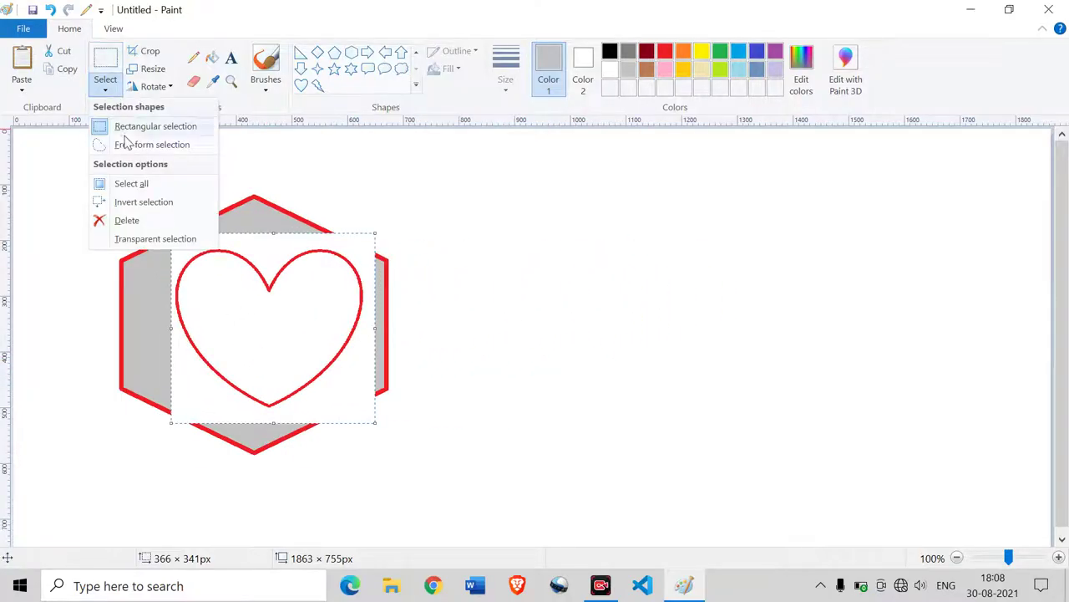
pyautogui.click(166, 240)
pyautogui.moveTo(345, 331)
pyautogui.mouseDown()
pyautogui.moveTo(298, 344)
pyautogui.moveTo(347, 353)
pyautogui.moveTo(336, 337)
pyautogui.mouseUp()
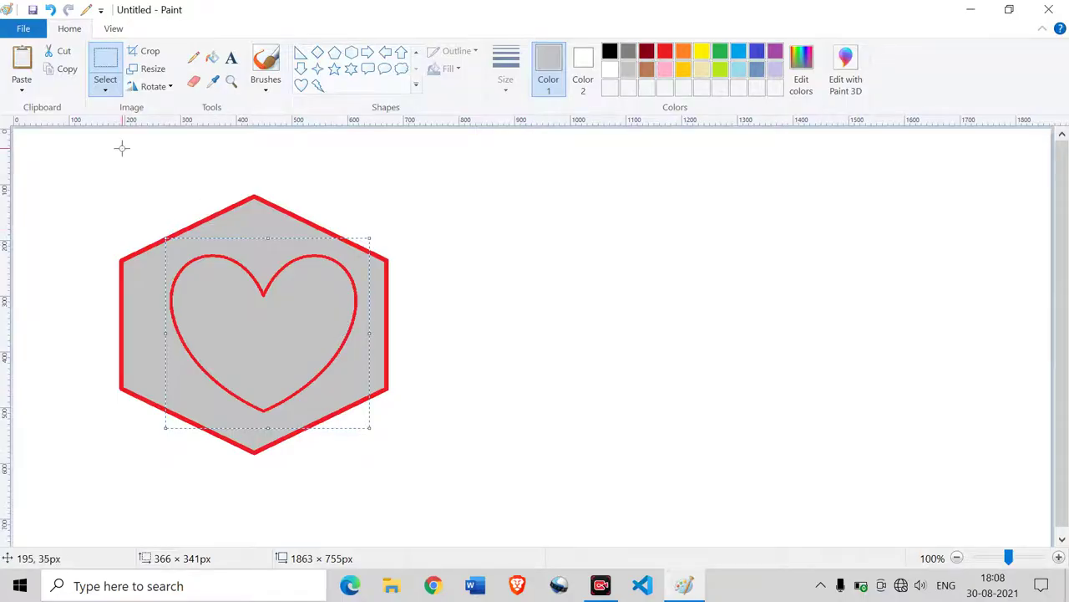
pyautogui.click(118, 90)
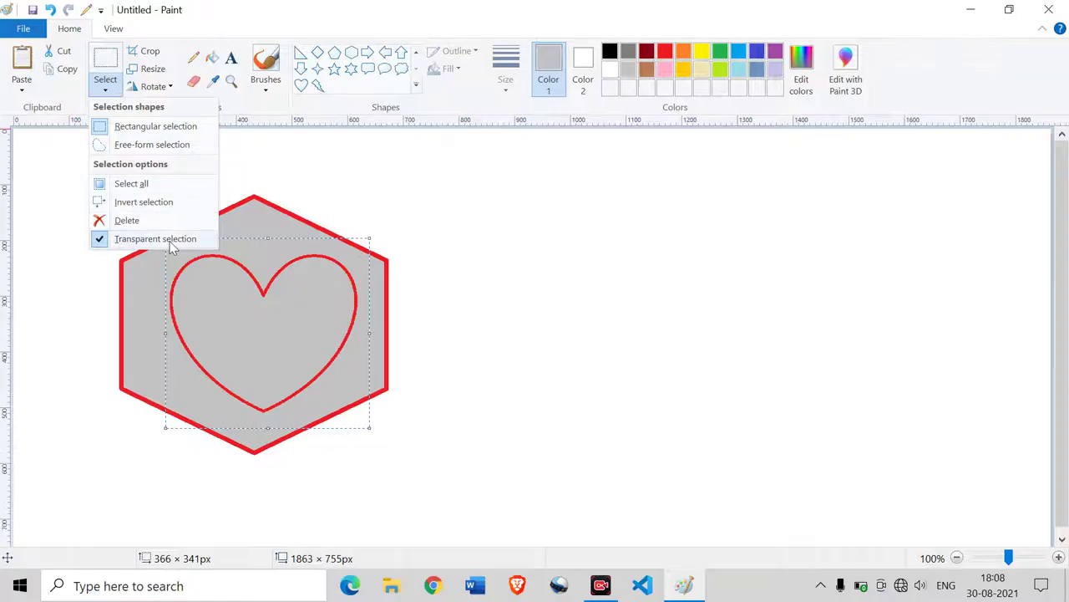
pyautogui.click(341, 332)
# Move the heart off the gray hexagon to the empty area on its right.
pyautogui.moveTo(345, 341); pyautogui.dragTo(697, 351)
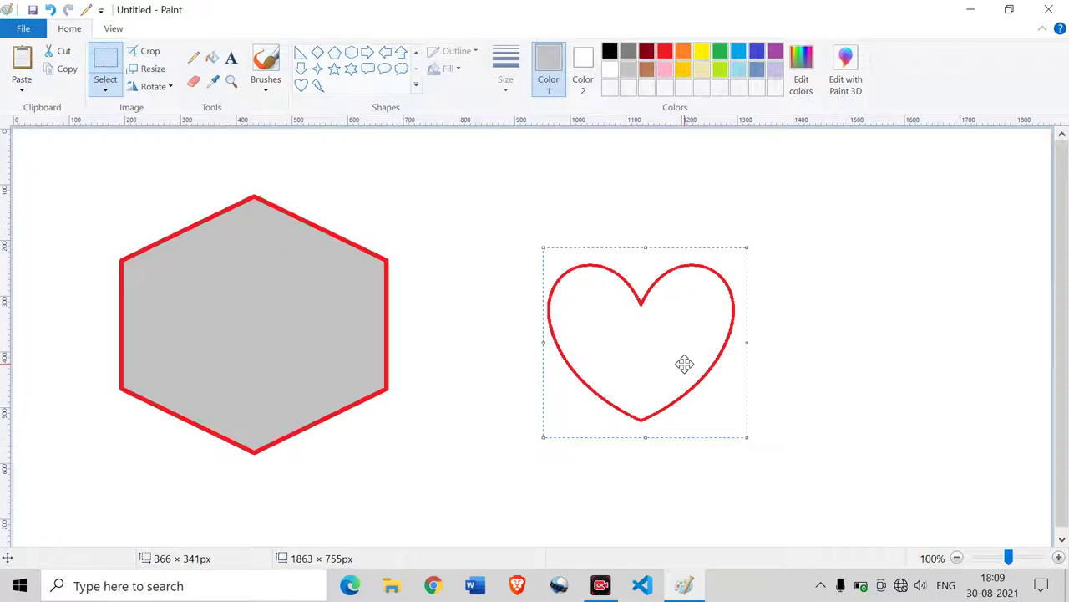
pyautogui.moveTo(665, 309); pyautogui.dragTo(736, 306)
pyautogui.moveTo(711, 344); pyautogui.dragTo(746, 351)
# Copy the selected heart, shift it slightly upward, and deselect it.
pyautogui.click(105, 86)
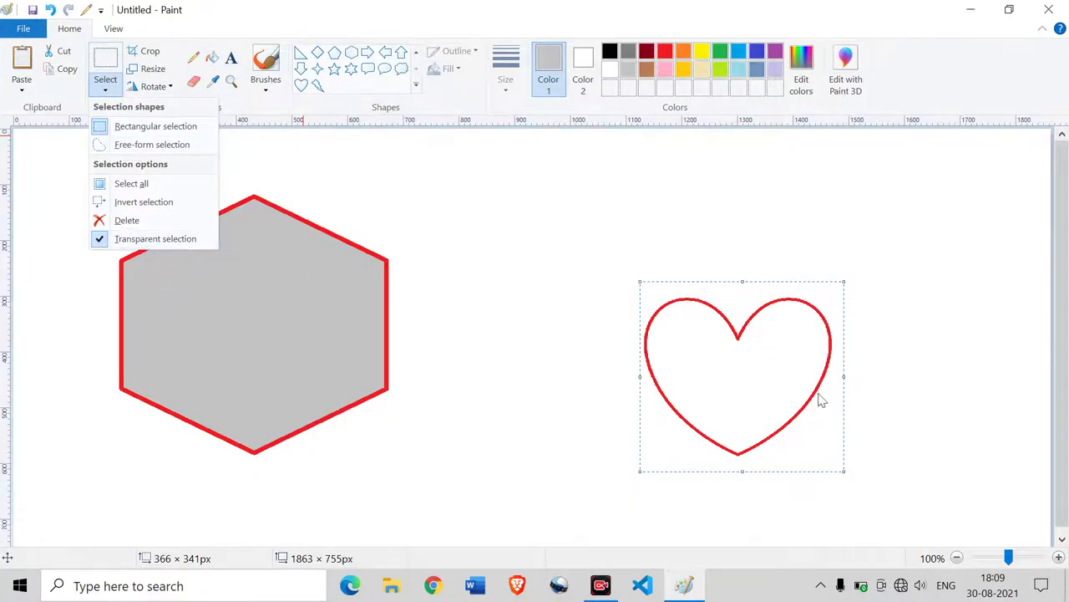
pyautogui.click(789, 393)
pyautogui.rightClick(784, 345)
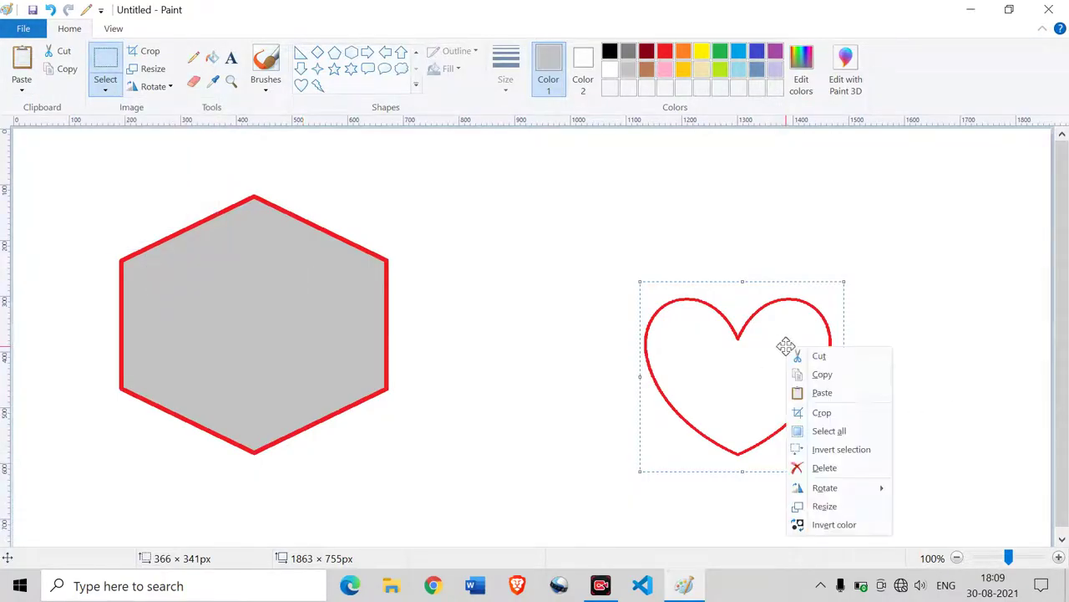
pyautogui.click(844, 378)
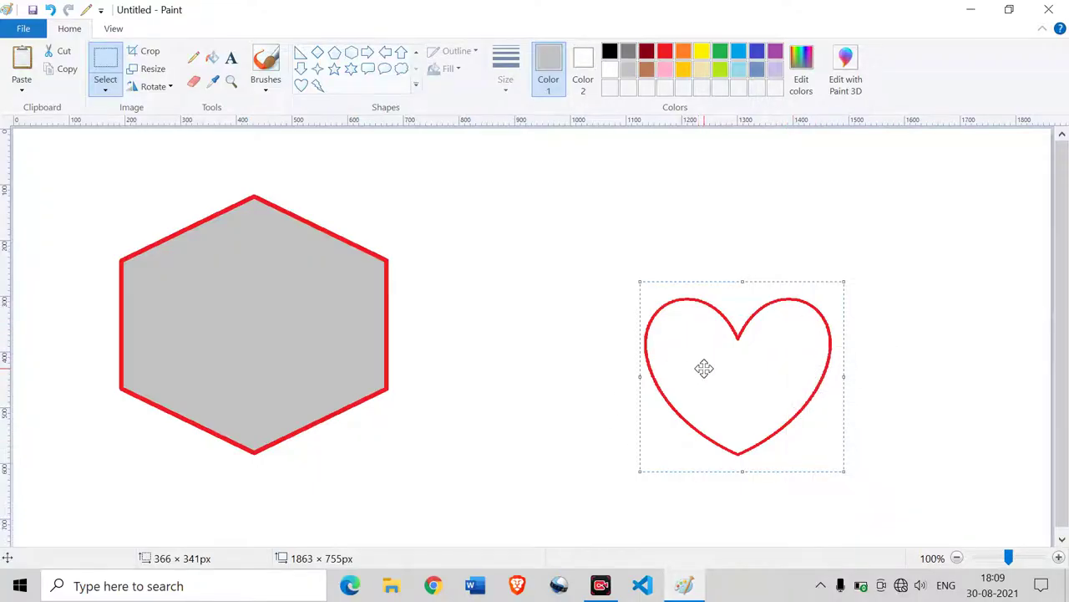
pyautogui.moveTo(738, 379); pyautogui.dragTo(742, 346)
pyautogui.click(351, 186)
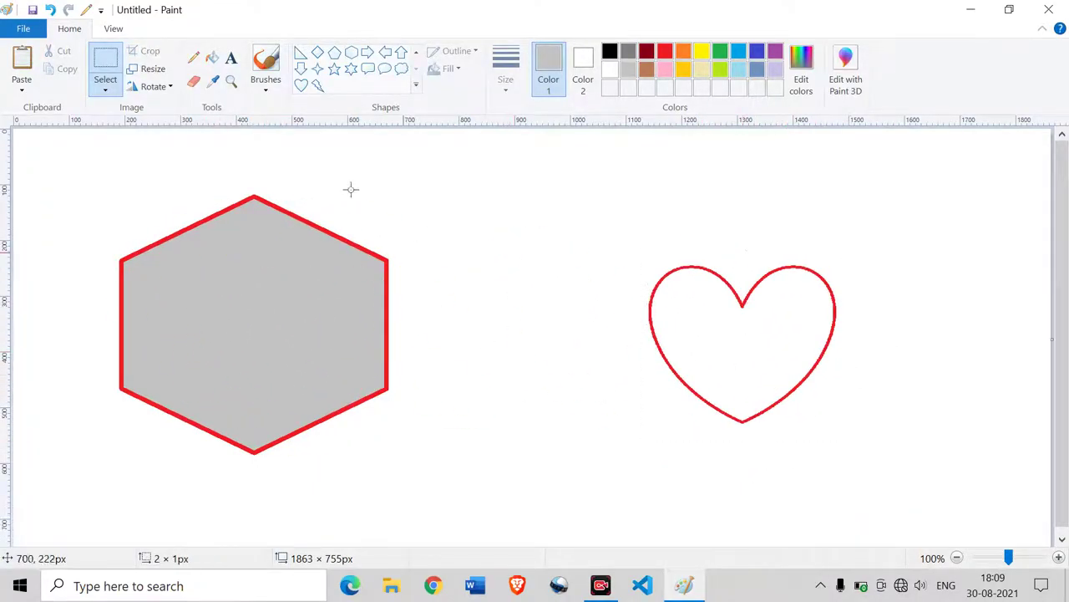
# Select a rectangular area of about 392 × 320 px around the heart and move it closer to the hexagon.
pyautogui.click(102, 83)
pyautogui.moveTo(620, 256); pyautogui.dragTo(839, 433)
pyautogui.moveTo(798, 401); pyautogui.dragTo(705, 377)
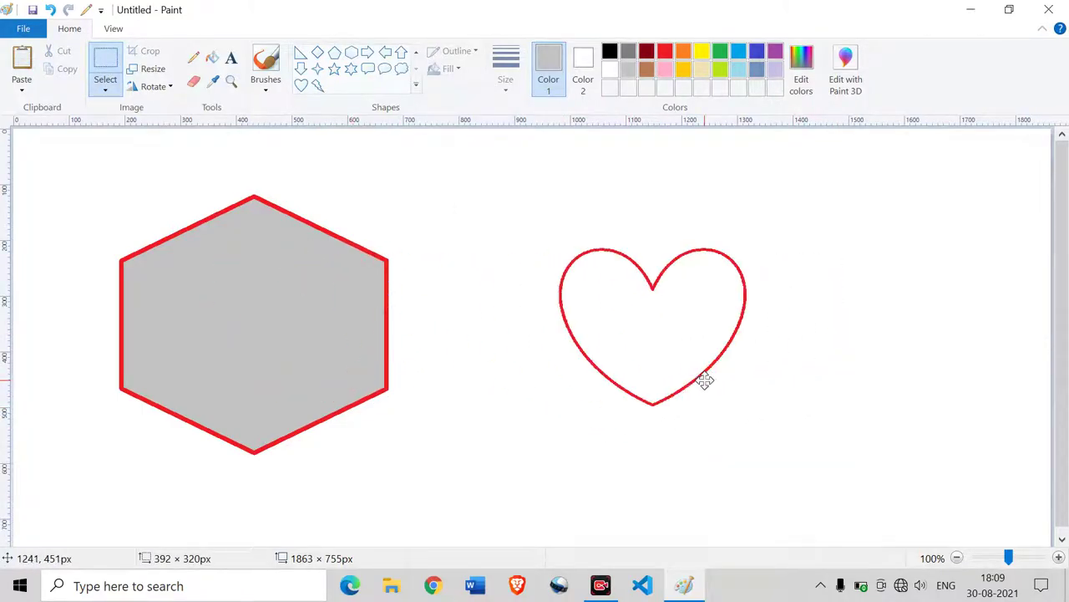
# Try moving the selected heart over the gray hexagon with transparent selection turned off, and undo the move.
pyautogui.click(105, 87)
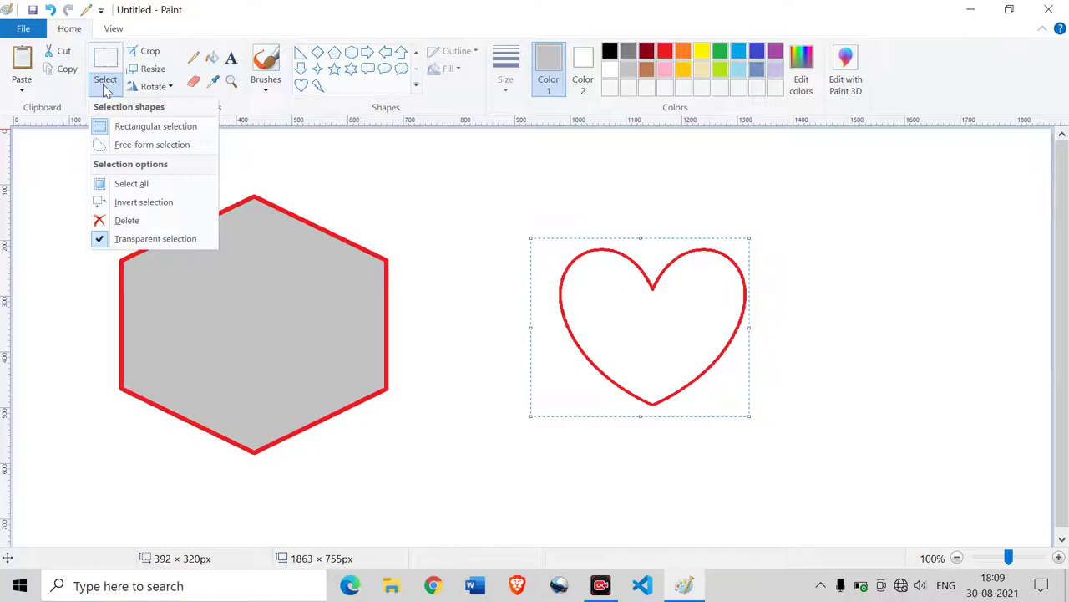
pyautogui.click(160, 239)
pyautogui.moveTo(637, 306); pyautogui.dragTo(246, 306)
pyautogui.hotkey('ctrl', 'z')
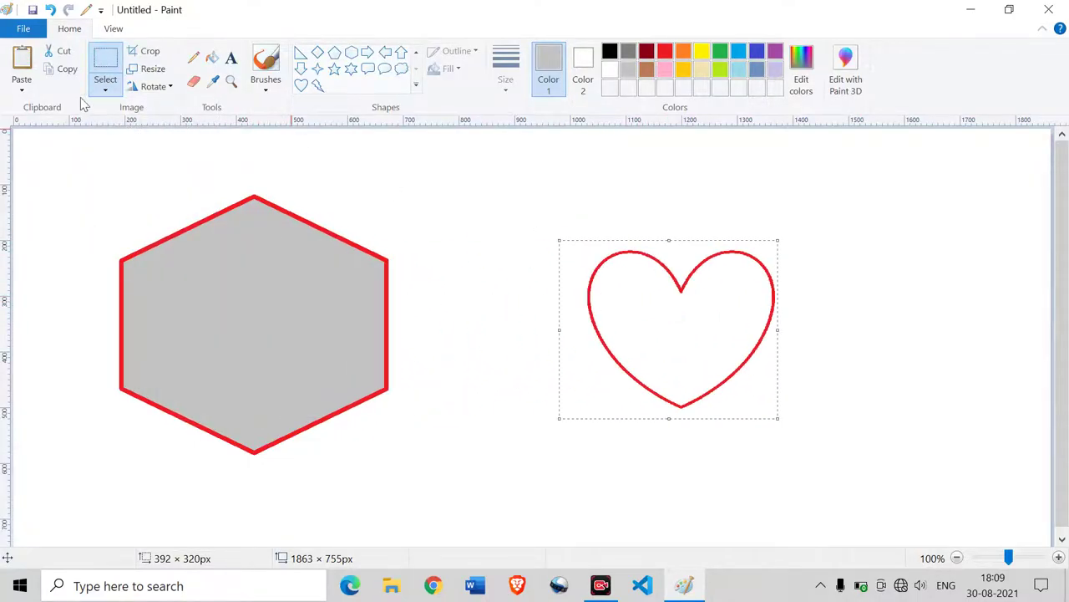
# Turn transparent selection back on and reposition the heart within the empty area beside the hexagon.
pyautogui.click(105, 87)
pyautogui.click(153, 245)
pyautogui.moveTo(735, 353); pyautogui.dragTo(708, 350)
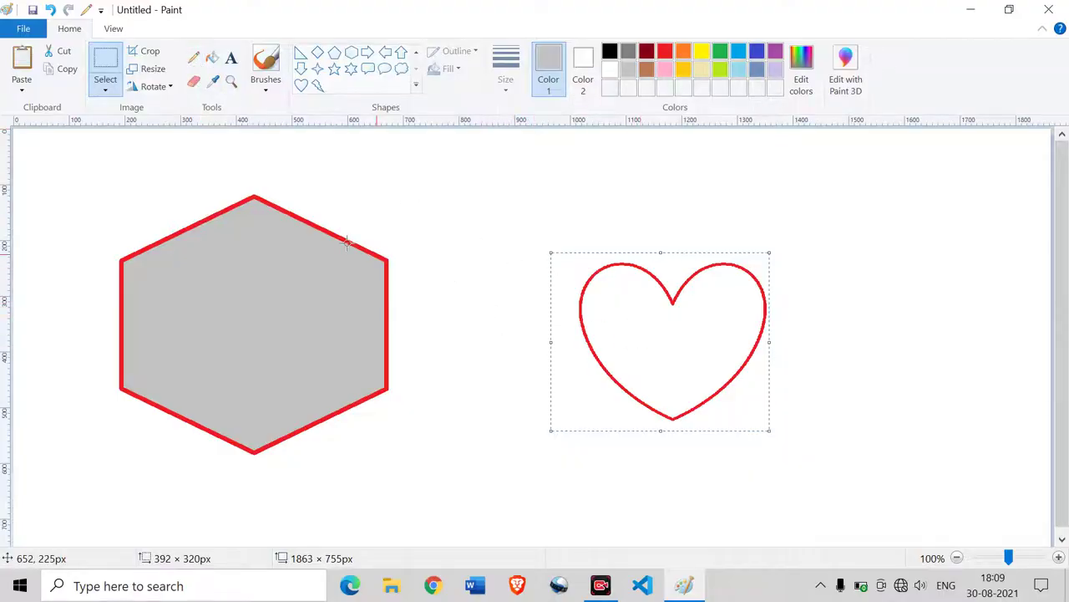
pyautogui.moveTo(615, 339); pyautogui.dragTo(654, 321)
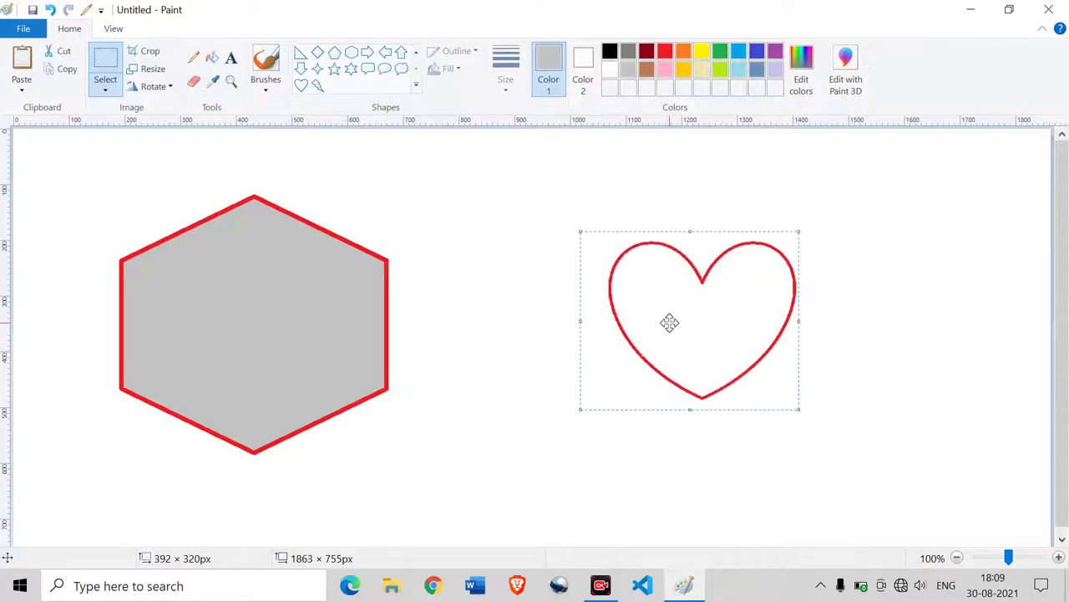
# Fill the heart with gray, and refill it with red.
pyautogui.click(213, 58)
pyautogui.click(661, 281)
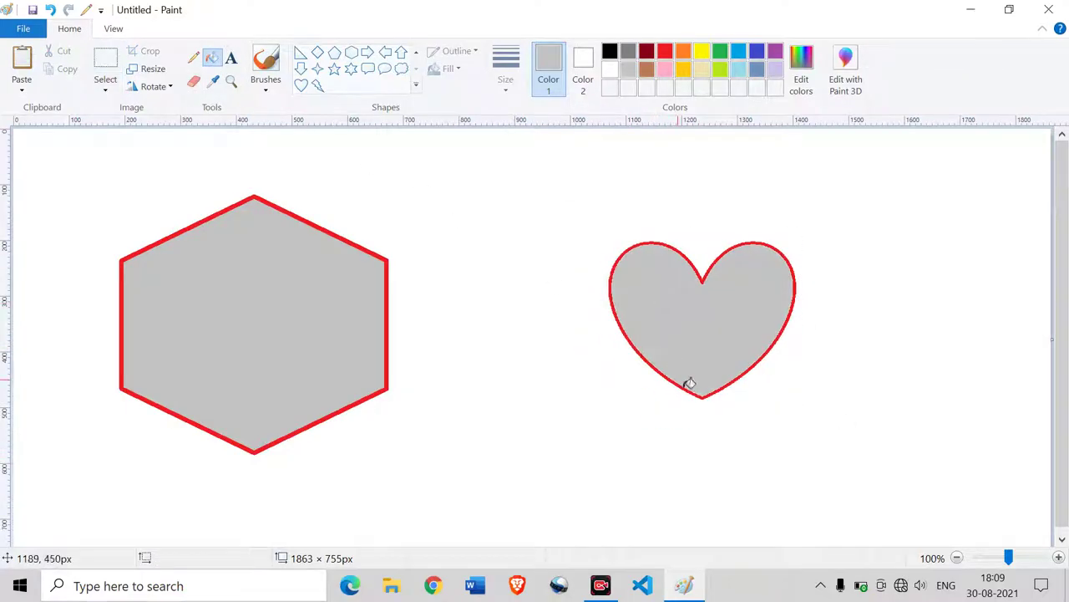
pyautogui.click(666, 53)
pyautogui.click(704, 339)
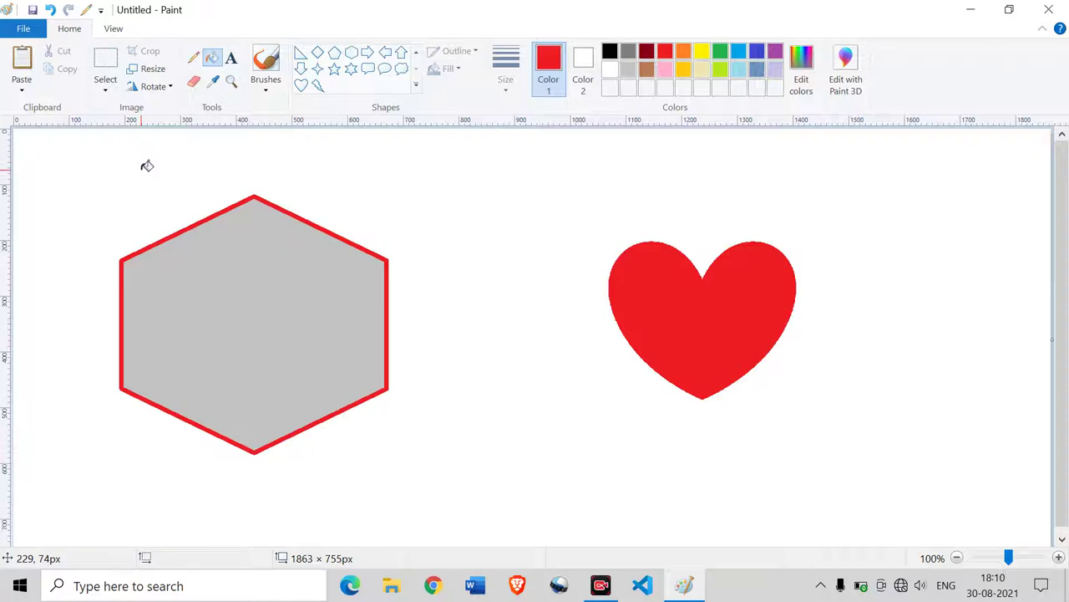
# Crop the canvas to a selection of about 496 × 401 px around the red heart, and undo the crop.
pyautogui.click(105, 58)
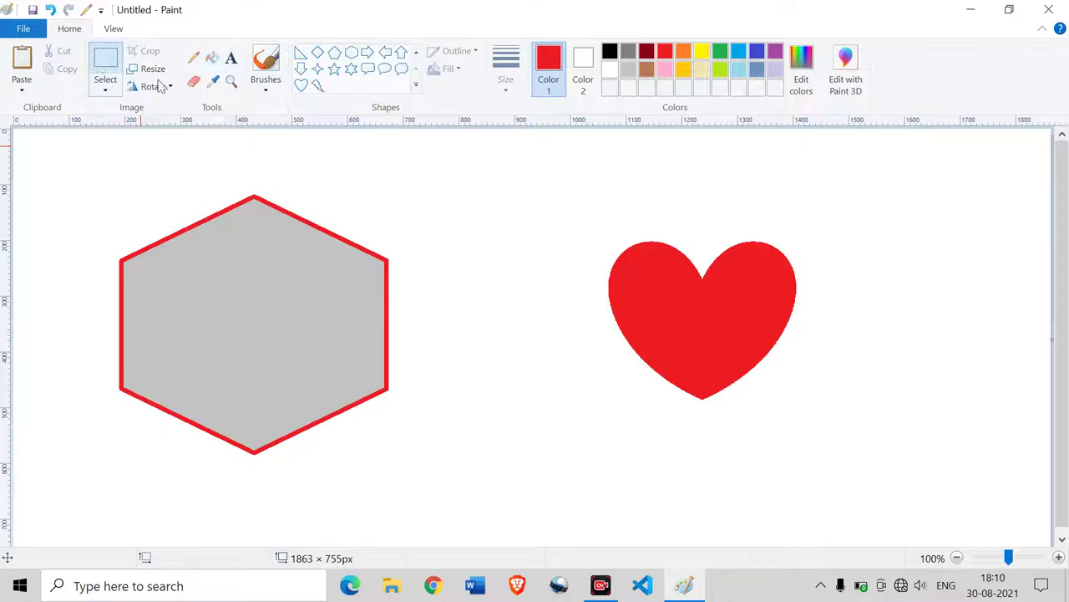
pyautogui.moveTo(547, 191); pyautogui.dragTo(825, 415)
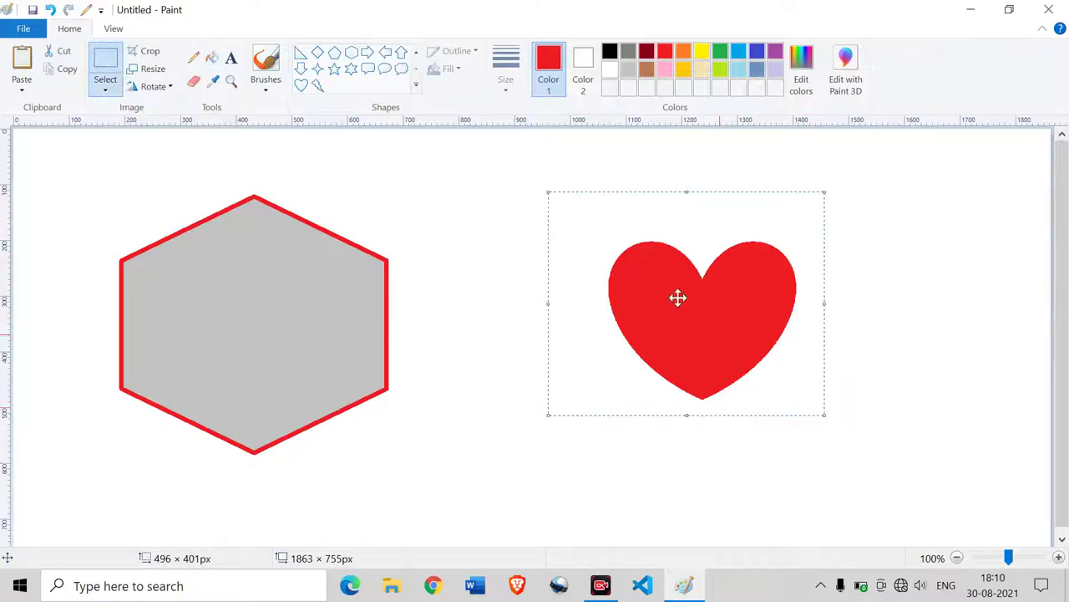
pyautogui.click(150, 52)
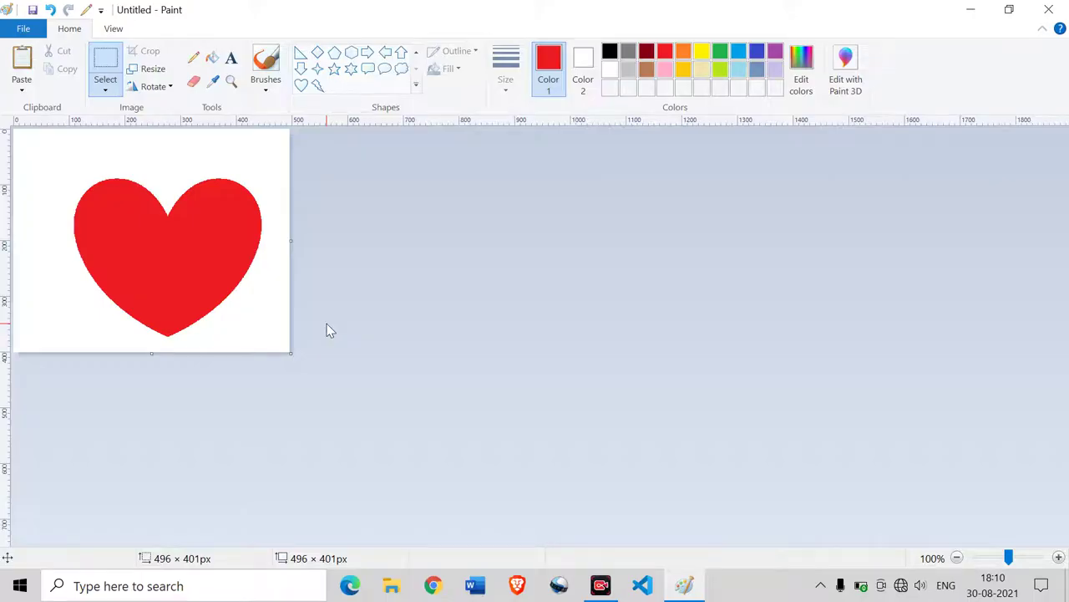
pyautogui.hotkey('ctrl', 'z')
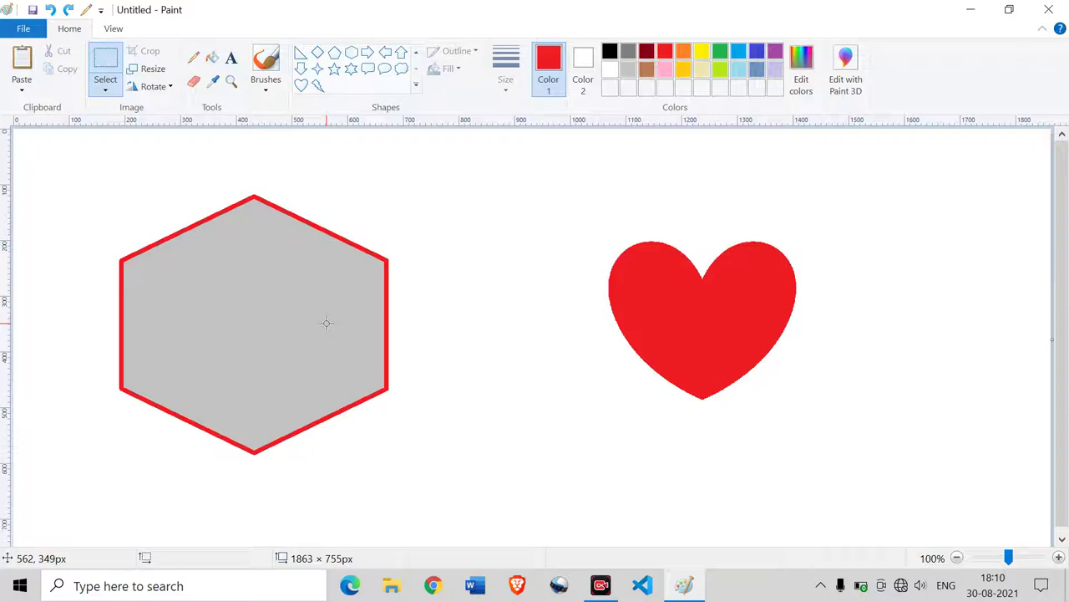
pyautogui.hotkey('ctrl', 'y')
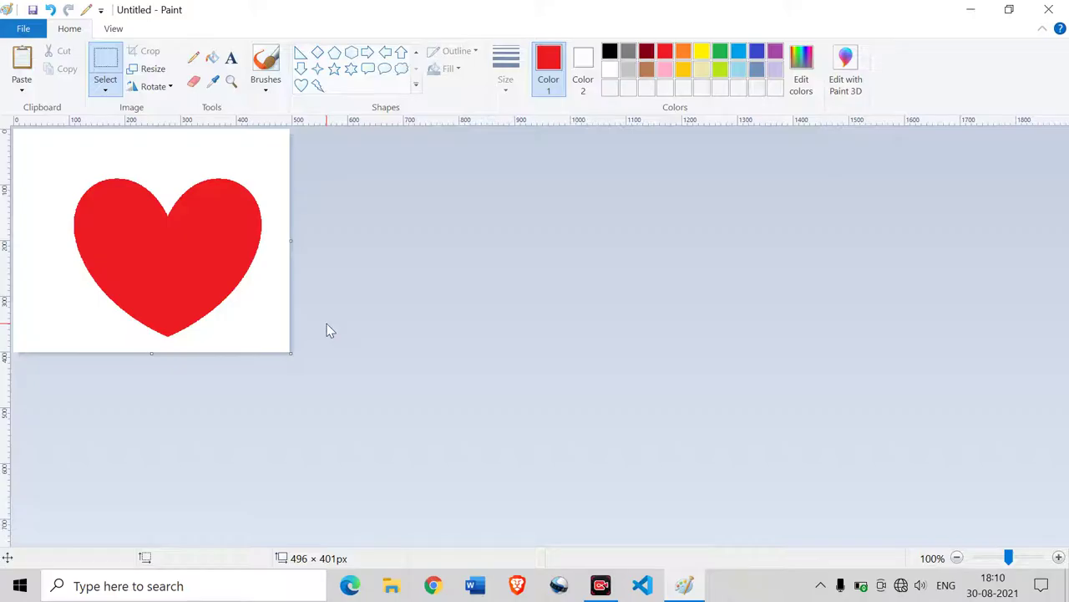
pyautogui.hotkey('ctrl', 'z')
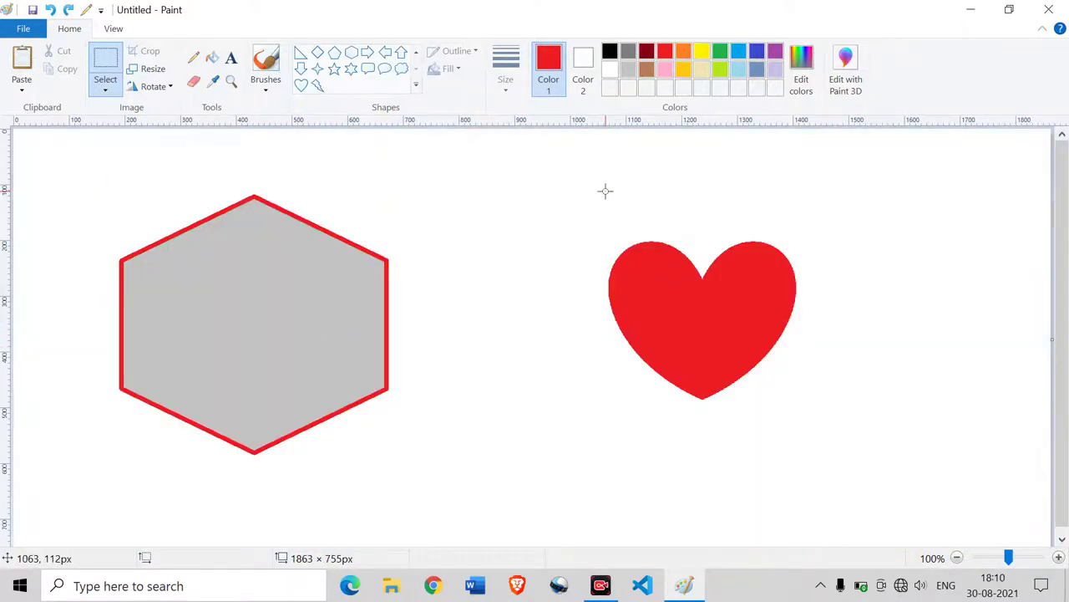
# Crop the canvas to a selection of about 600 × 543 px around the gray hexagon, and undo the crop.
pyautogui.moveTo(501, 212); pyautogui.dragTo(838, 441)
pyautogui.click(288, 198)
pyautogui.moveTo(86, 213); pyautogui.dragTo(348, 465)
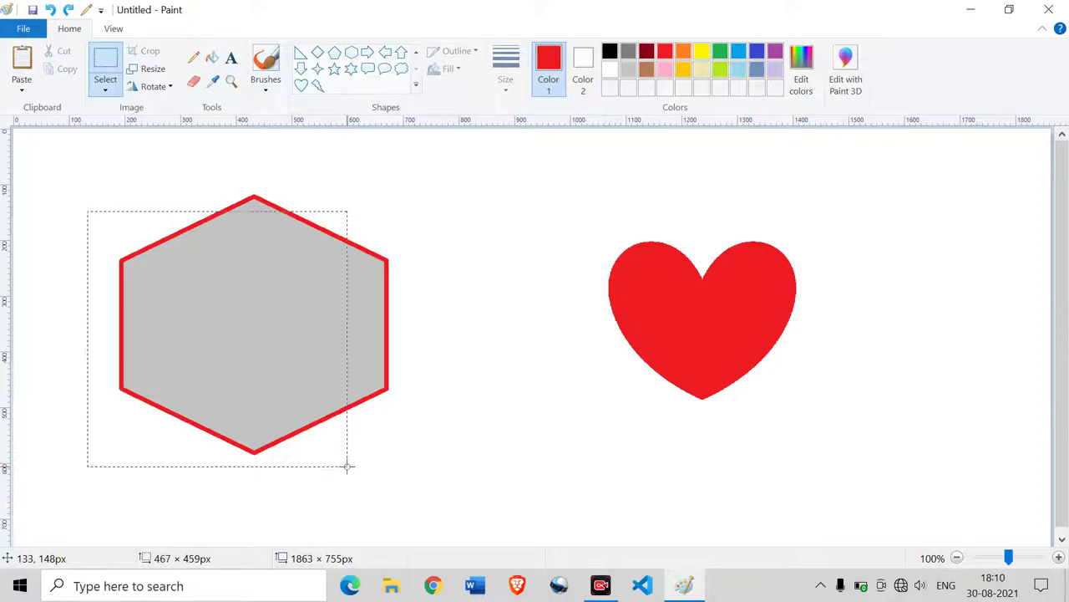
pyautogui.moveTo(86, 181); pyautogui.dragTo(420, 481)
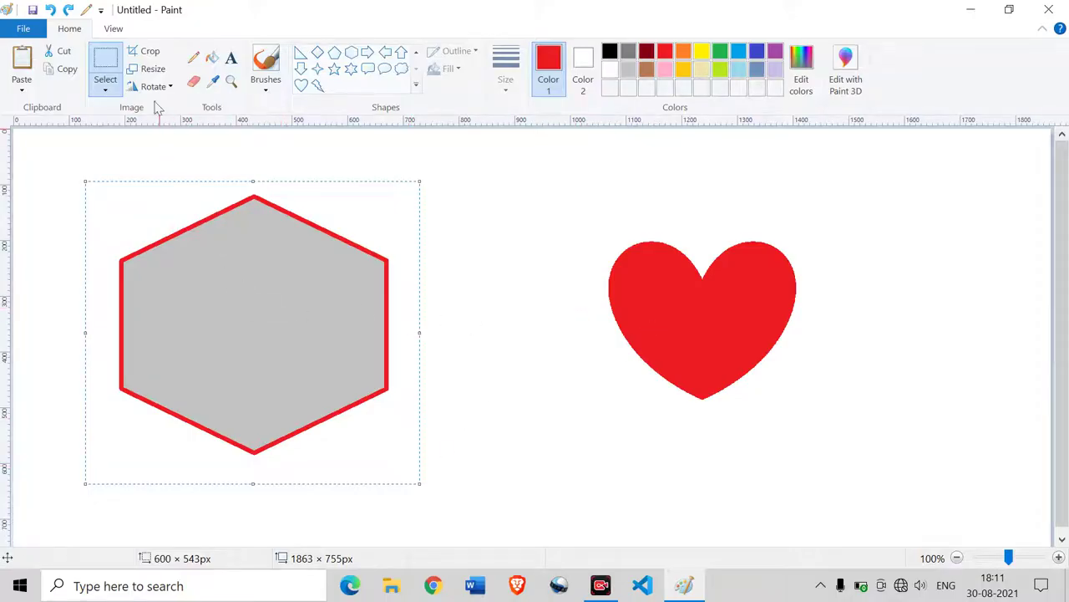
pyautogui.click(152, 51)
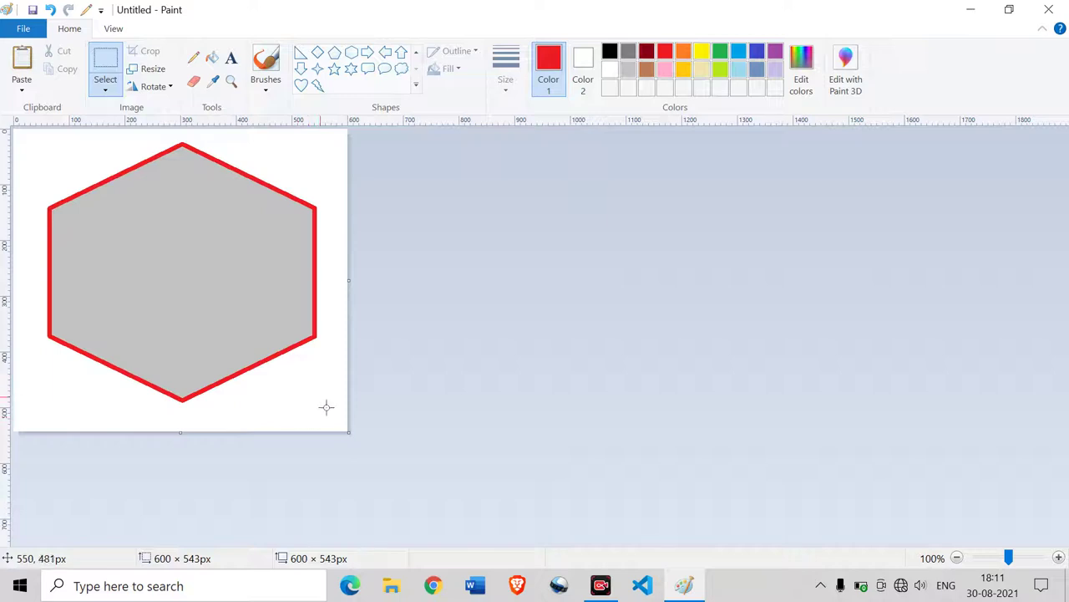
pyautogui.hotkey('ctrl', 'z')
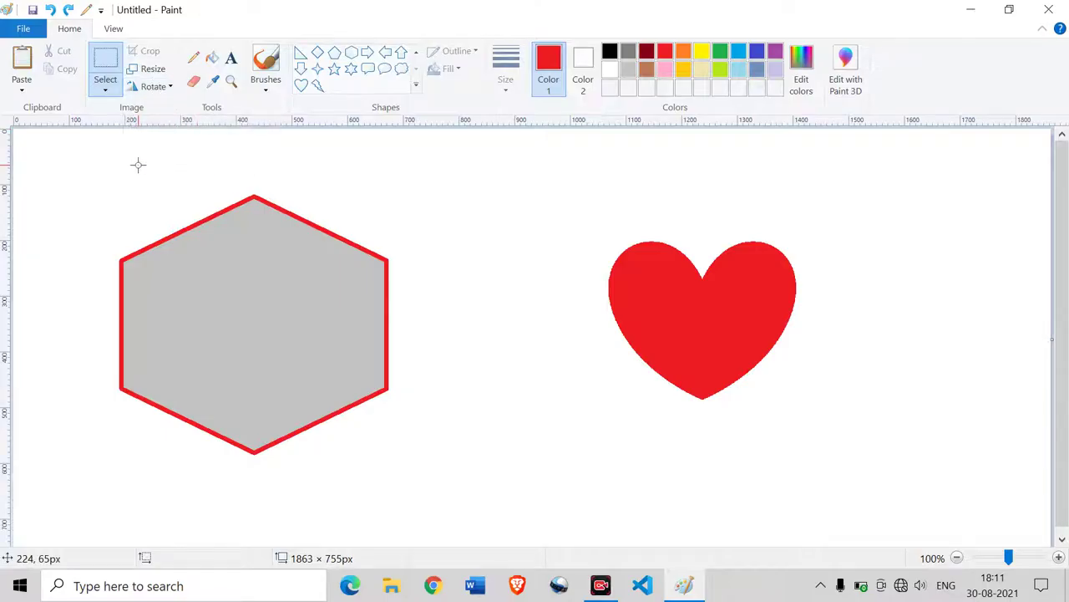
# Stretch the selected heart slightly upward and reselect it closely with a rectangle of about 355 × 340 px.
pyautogui.moveTo(541, 217); pyautogui.dragTo(803, 424)
pyautogui.click(549, 236)
pyautogui.moveTo(557, 208); pyautogui.dragTo(813, 425)
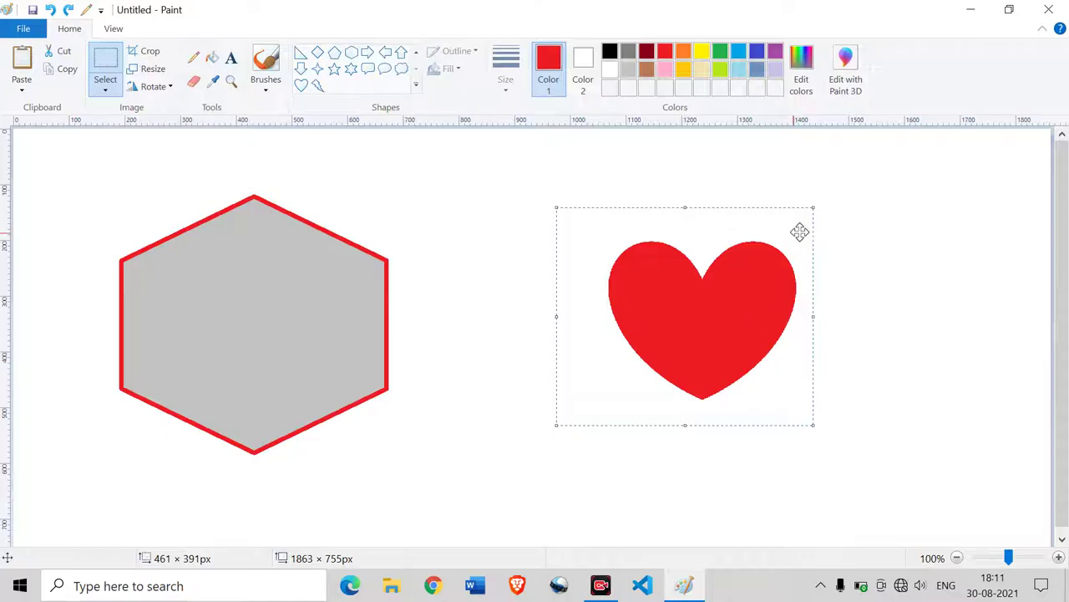
pyautogui.moveTo(813, 207)
pyautogui.mouseDown()
pyautogui.moveTo(732, 276)
pyautogui.moveTo(771, 267)
pyautogui.moveTo(813, 206)
pyautogui.mouseUp()
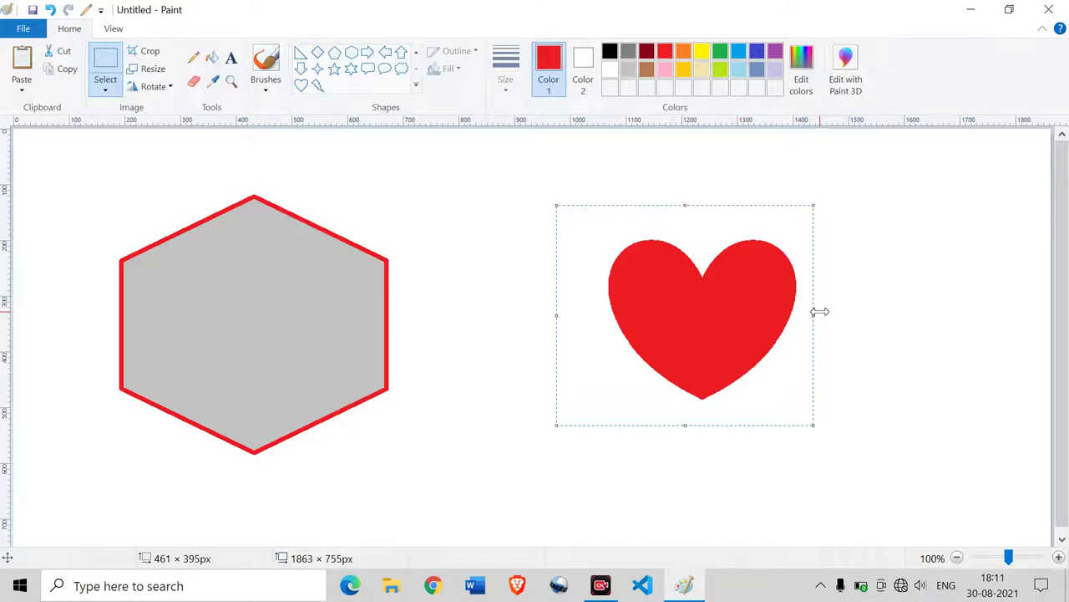
pyautogui.click(893, 253)
pyautogui.moveTo(604, 221); pyautogui.dragTo(801, 410)
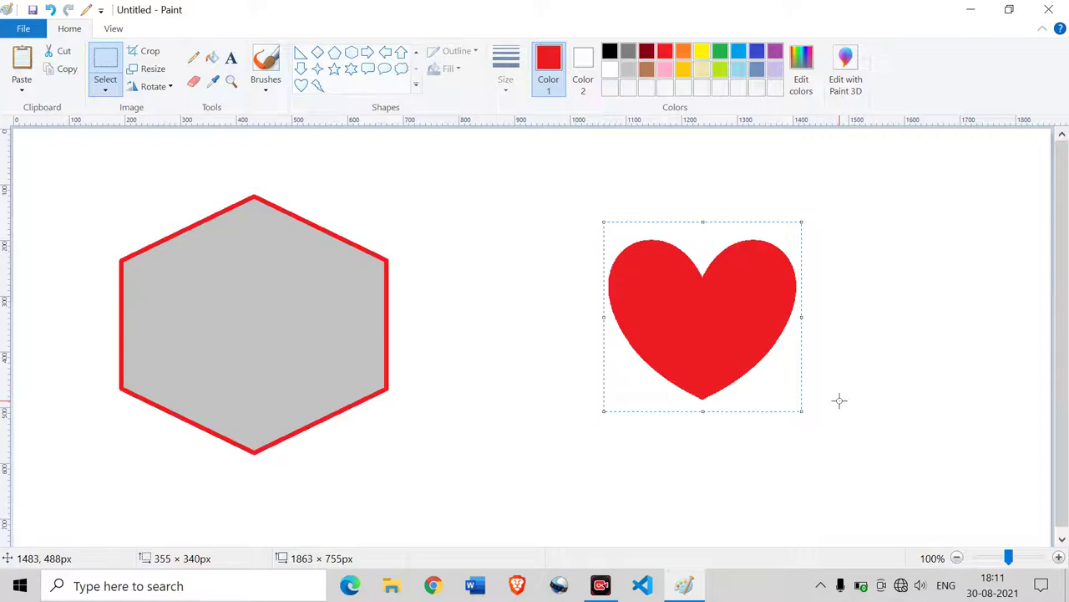
# Resize the selected heart to 300 × 300 pixels without maintaining the aspect ratio.
pyautogui.hotkey('ctrl', 'w')
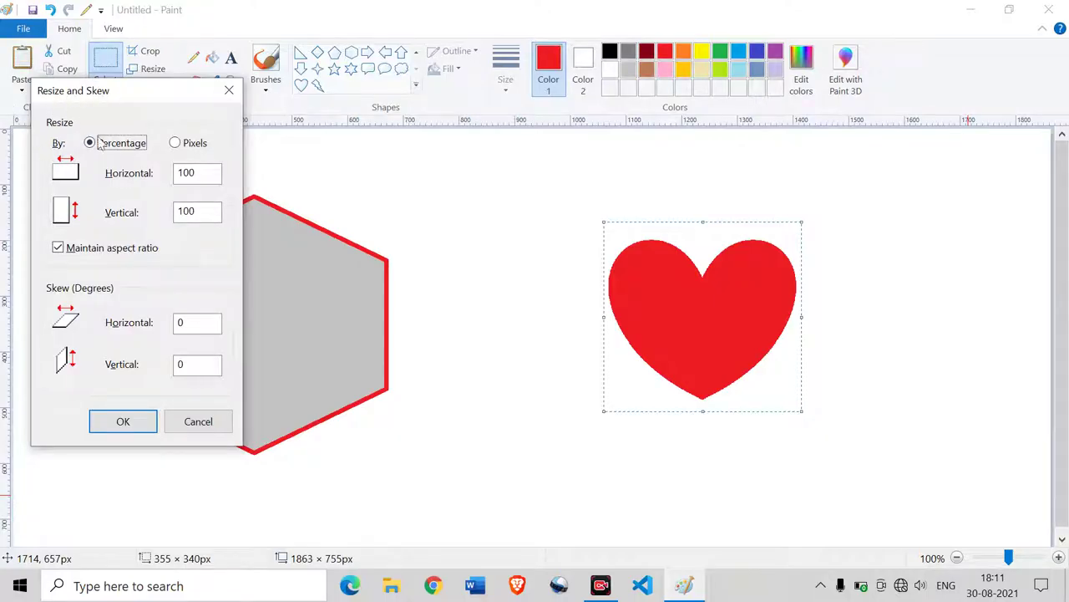
pyautogui.click(94, 251)
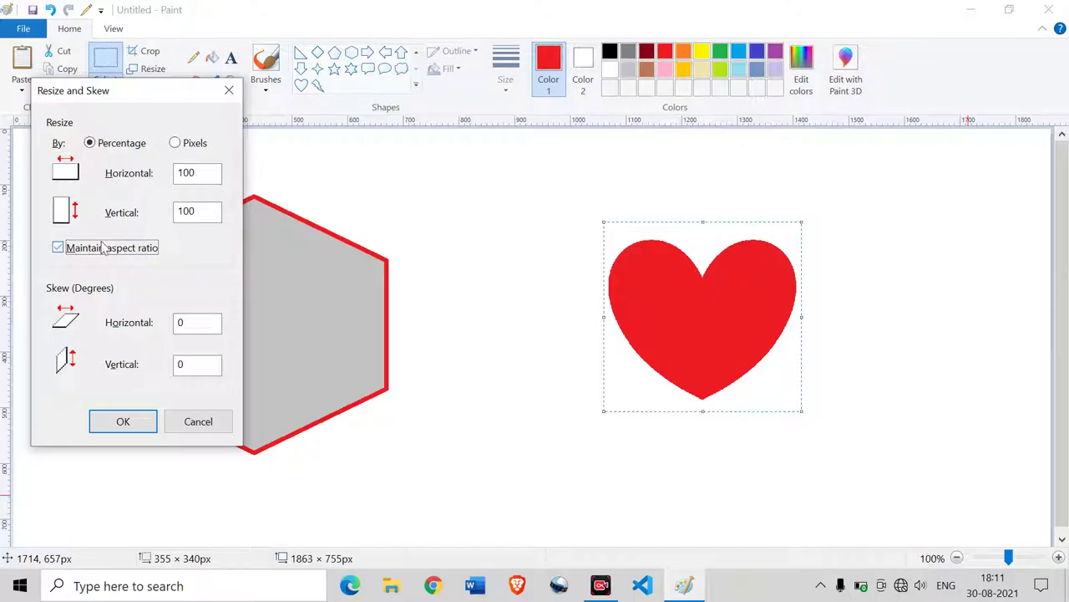
pyautogui.click(194, 144)
pyautogui.click(116, 251)
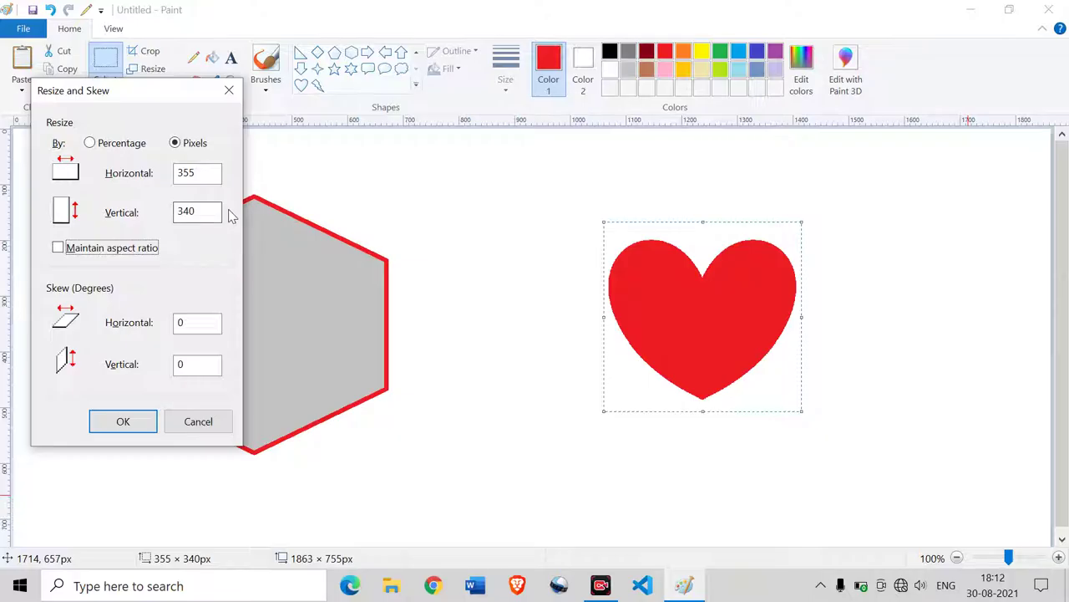
pyautogui.moveTo(203, 166); pyautogui.dragTo(165, 182)
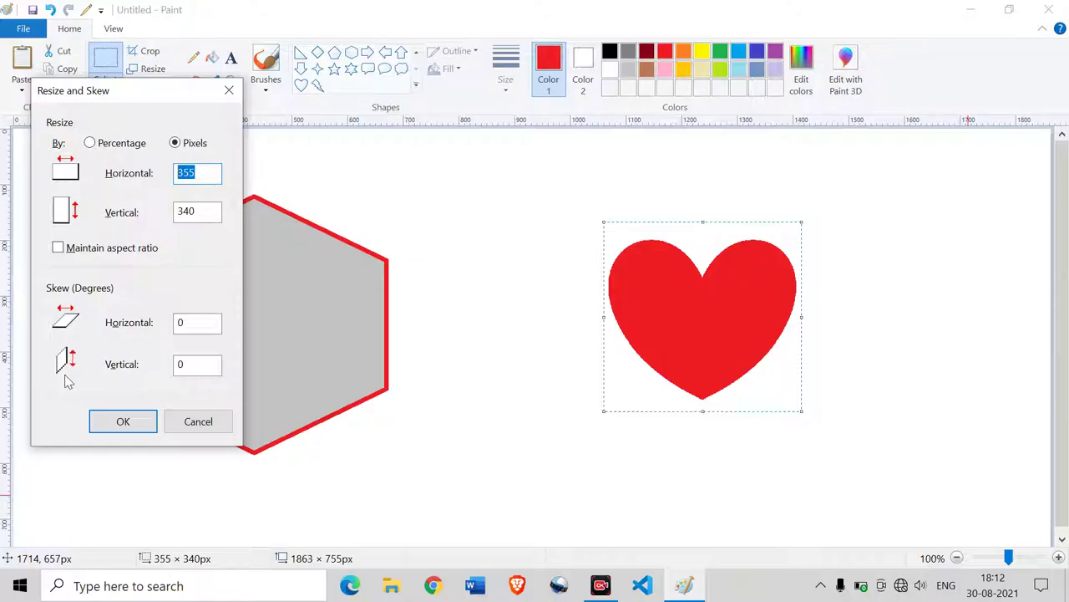
pyautogui.write('2')
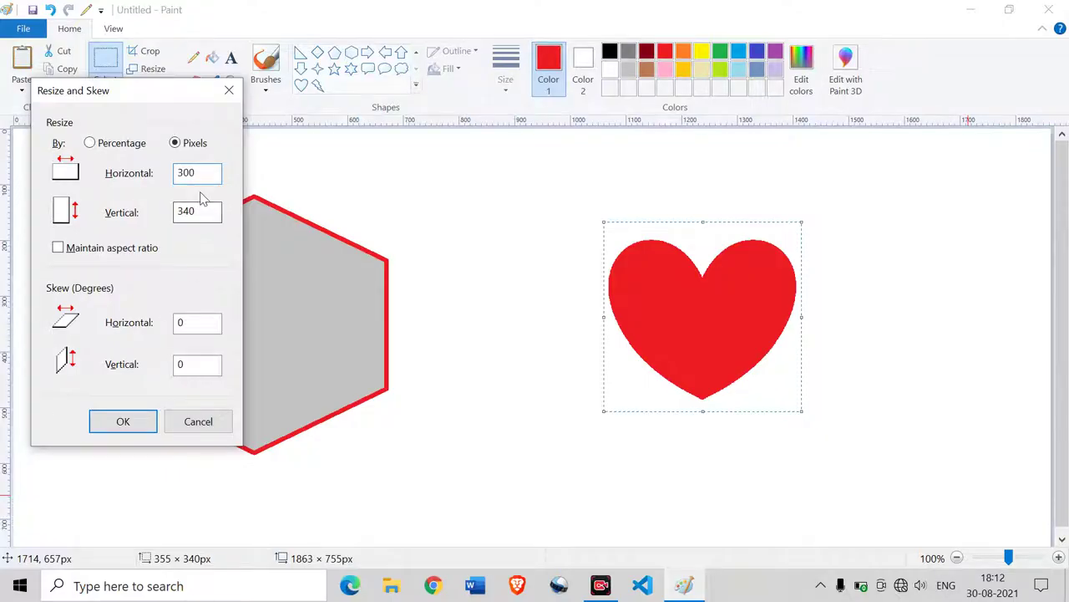
pyautogui.doubleClick(199, 212)
pyautogui.write('300')
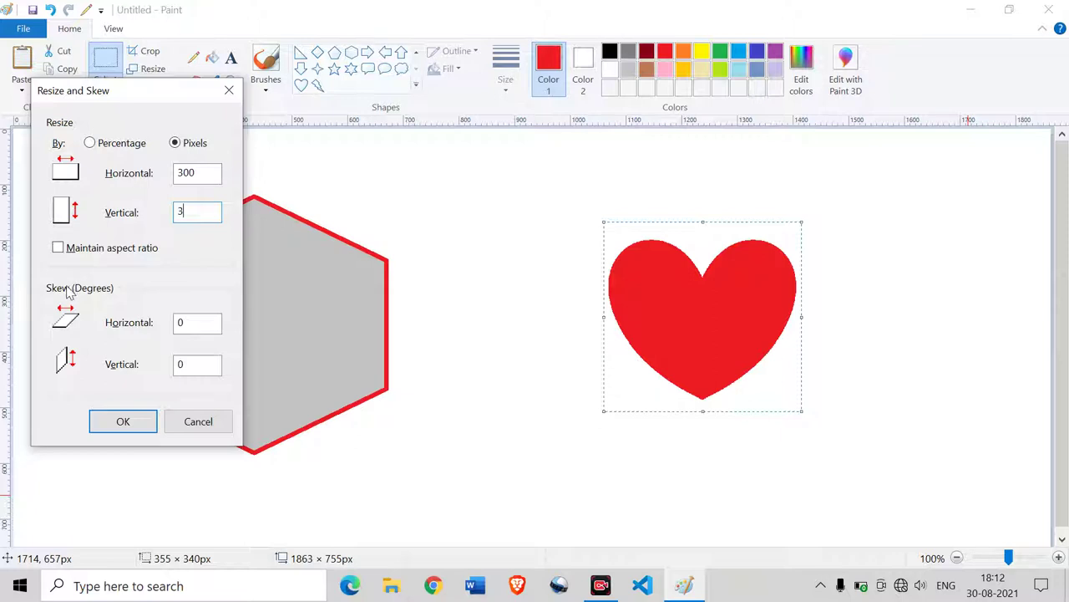
pyautogui.click(142, 422)
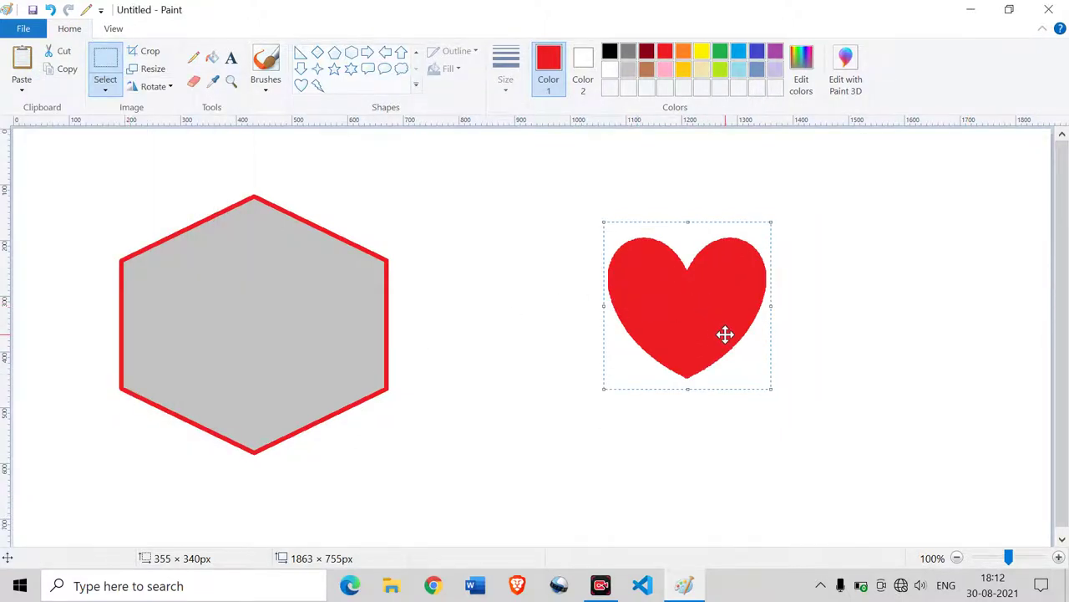
# Enlarge the heart selection to about 1000 × 1000 pixels and reposition it partly over the hexagon.
pyautogui.click(151, 68)
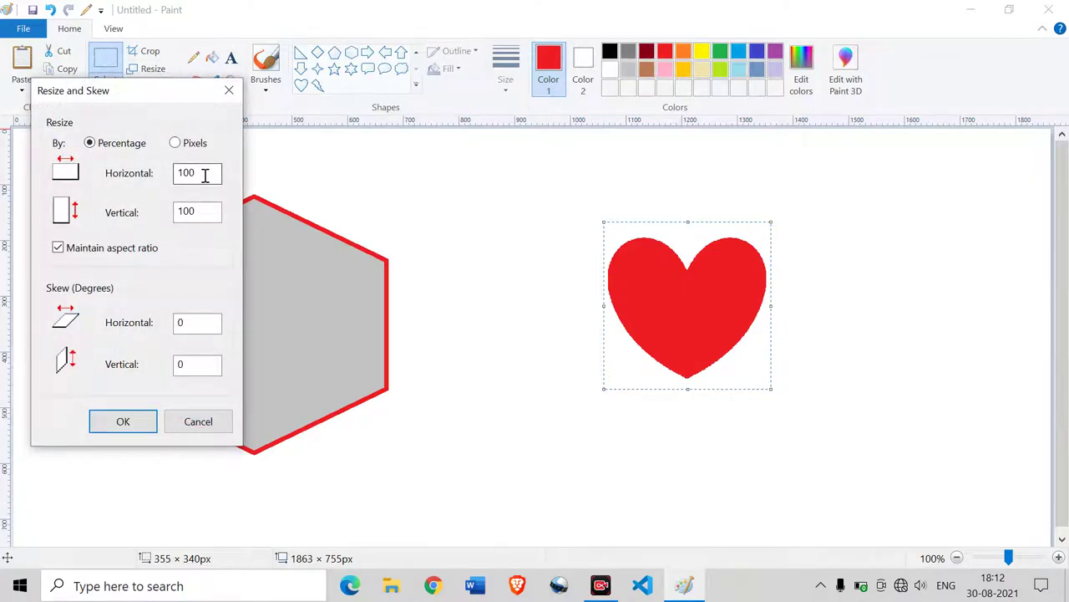
pyautogui.click(176, 146)
pyautogui.doubleClick(185, 173)
pyautogui.write('1')
pyautogui.press('Tab')
pyautogui.write('10')
pyautogui.click(124, 421)
pyautogui.moveTo(571, 335); pyautogui.dragTo(488, 245)
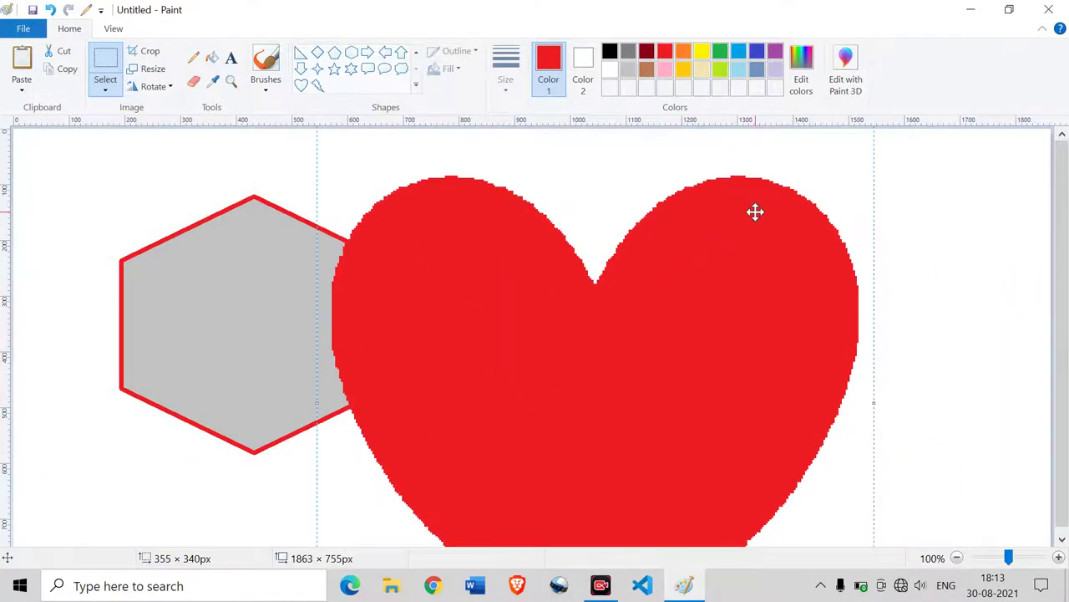
pyautogui.moveTo(755, 212); pyautogui.dragTo(728, 258)
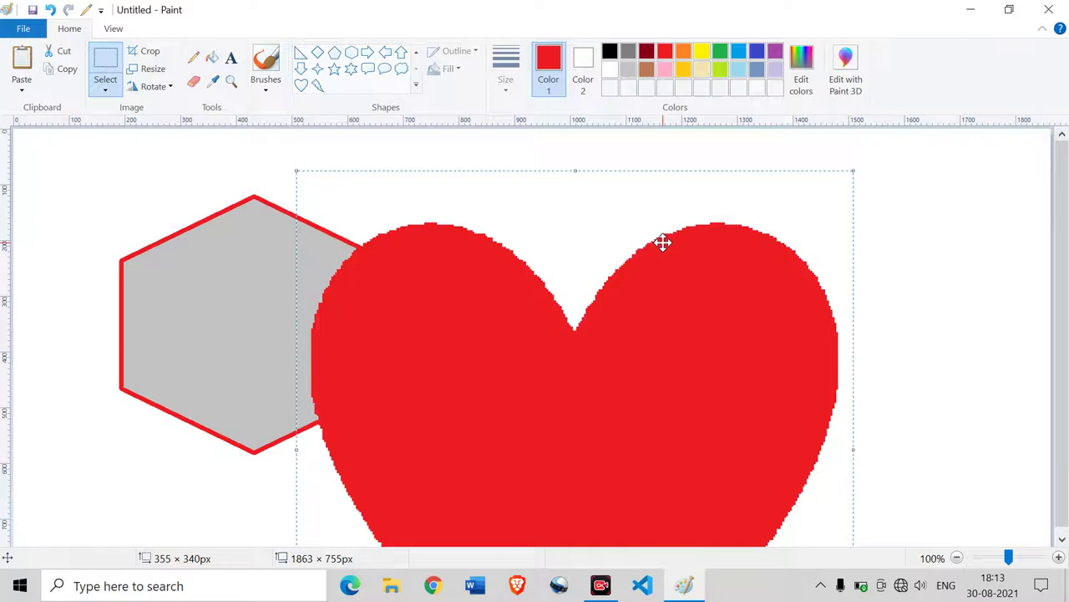
pyautogui.moveTo(764, 306); pyautogui.dragTo(799, 243)
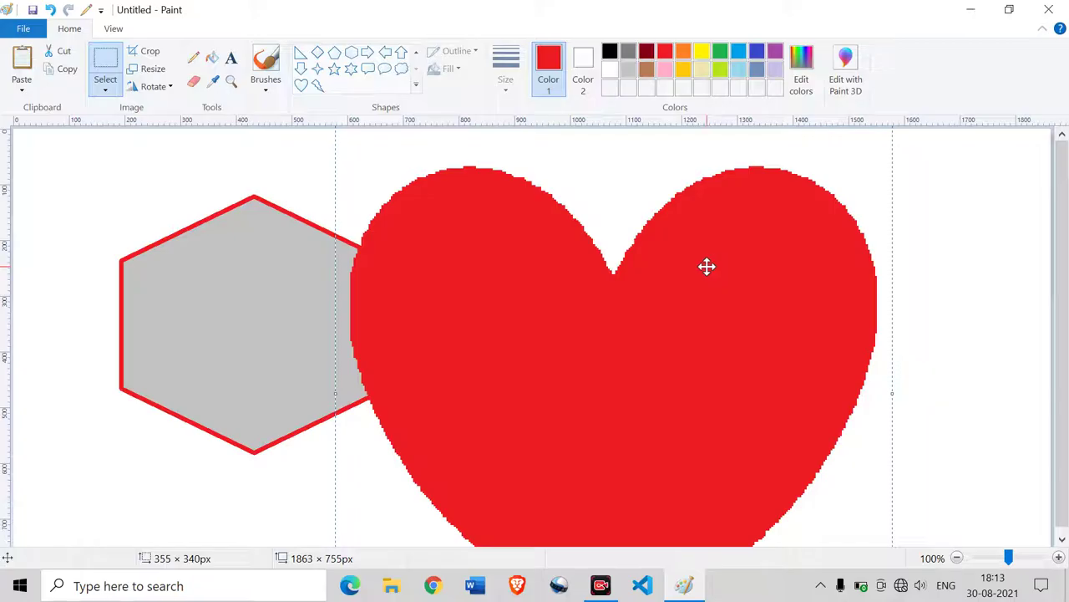
# Select the whole canvas and delete everything on it.
pyautogui.press('Escape')
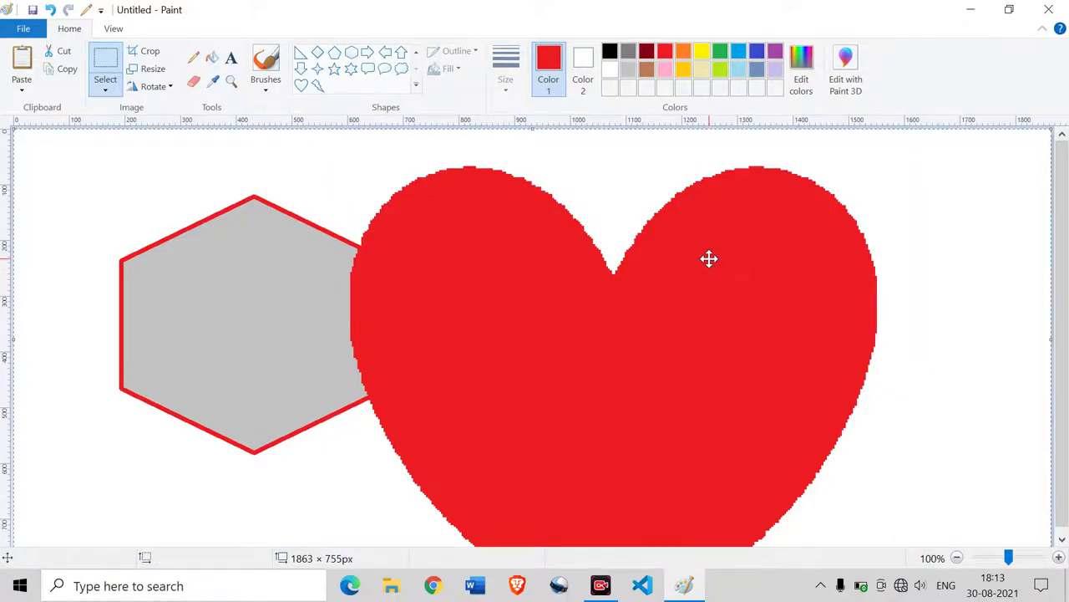
pyautogui.press('Delete')
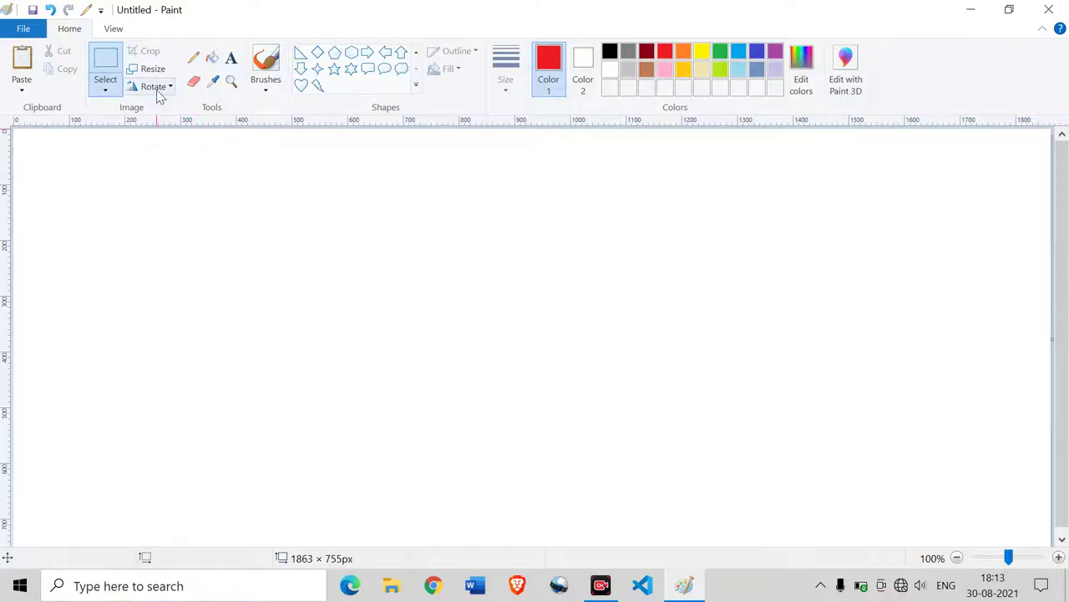
pyautogui.click(160, 87)
pyautogui.click(302, 214)
# Draw a red down arrow, adjust it to about 357 × 424 px near the upper middle of the canvas, and delete it.
pyautogui.click(300, 68)
pyautogui.moveTo(396, 198); pyautogui.dragTo(628, 411)
pyautogui.moveTo(559, 263); pyautogui.dragTo(521, 263)
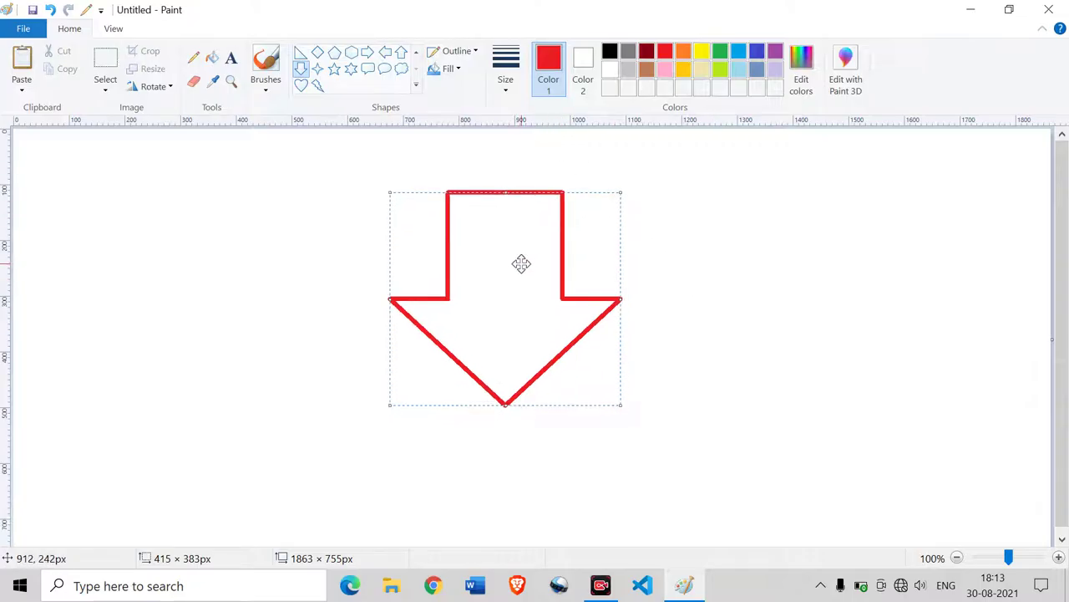
pyautogui.moveTo(619, 193); pyautogui.dragTo(588, 169)
pyautogui.click(415, 85)
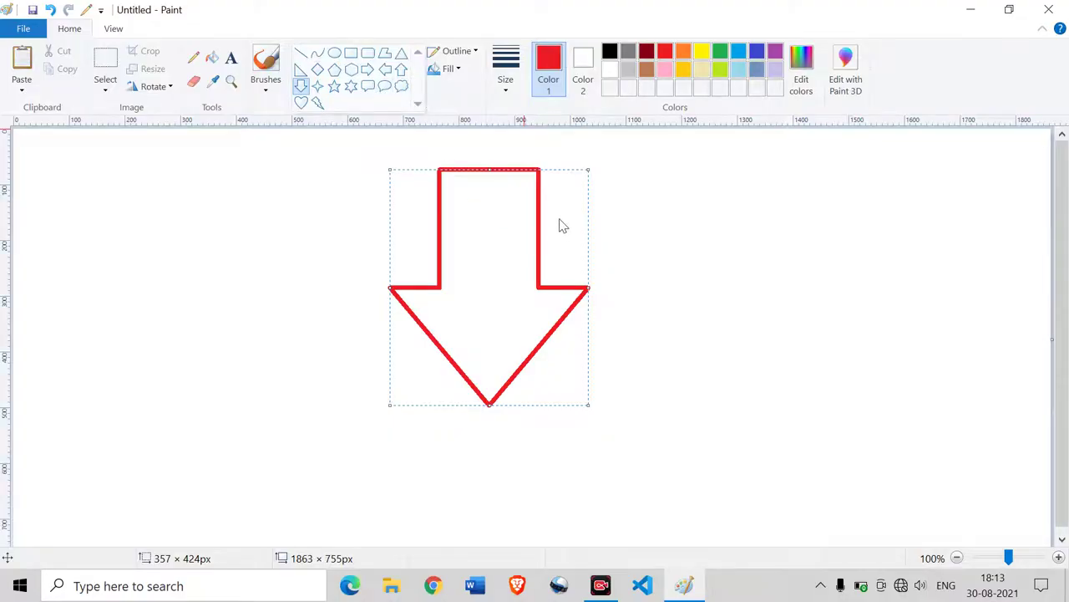
pyautogui.click(550, 247)
pyautogui.press('Delete')
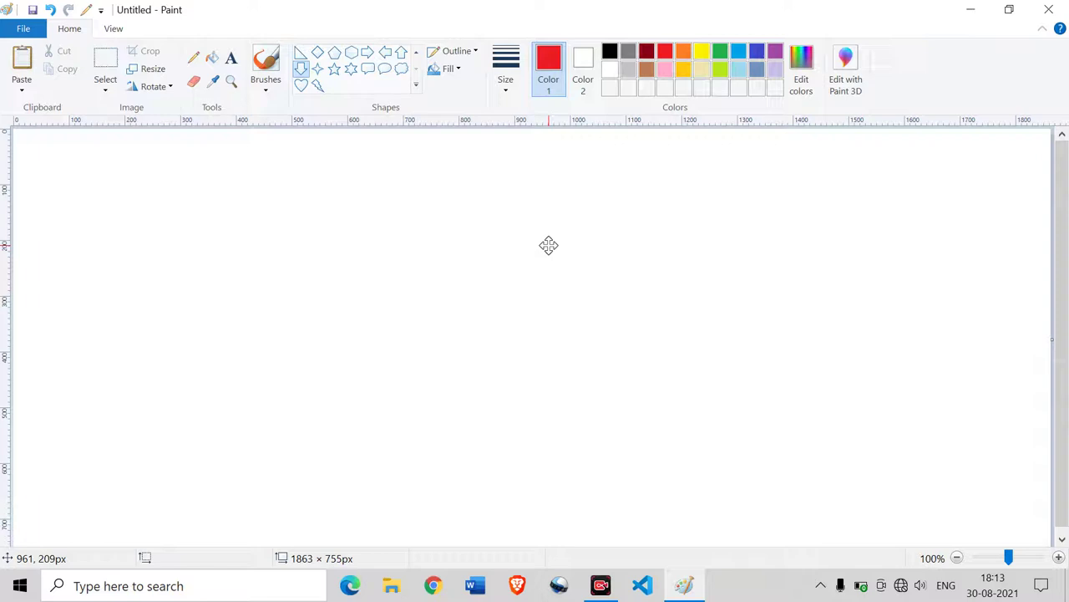
pyautogui.click(415, 53)
pyautogui.click(415, 87)
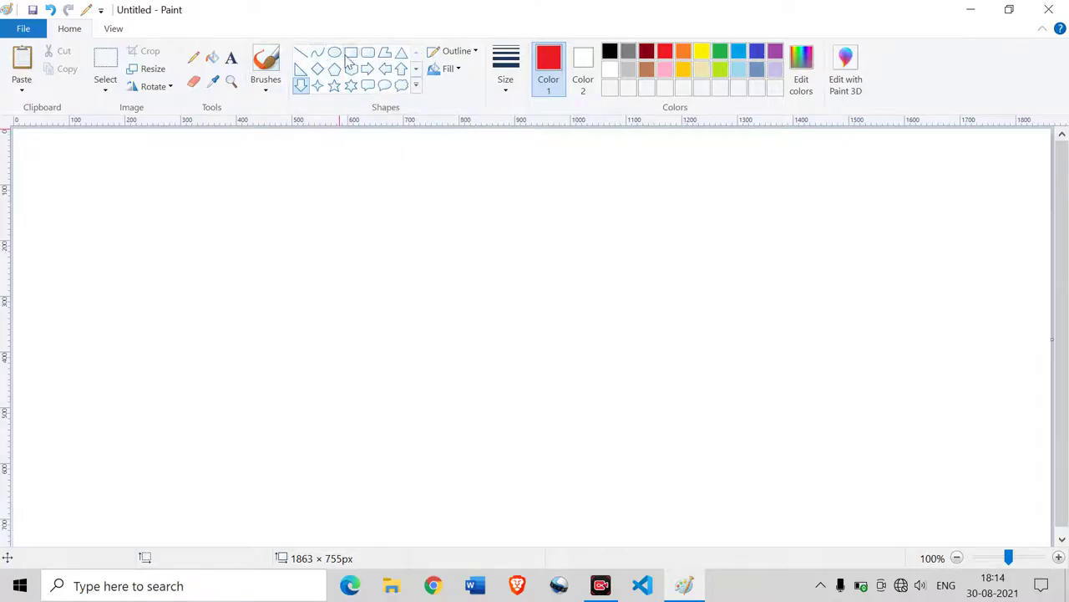
pyautogui.click(301, 52)
pyautogui.click(351, 51)
pyautogui.moveTo(321, 215); pyautogui.dragTo(433, 369)
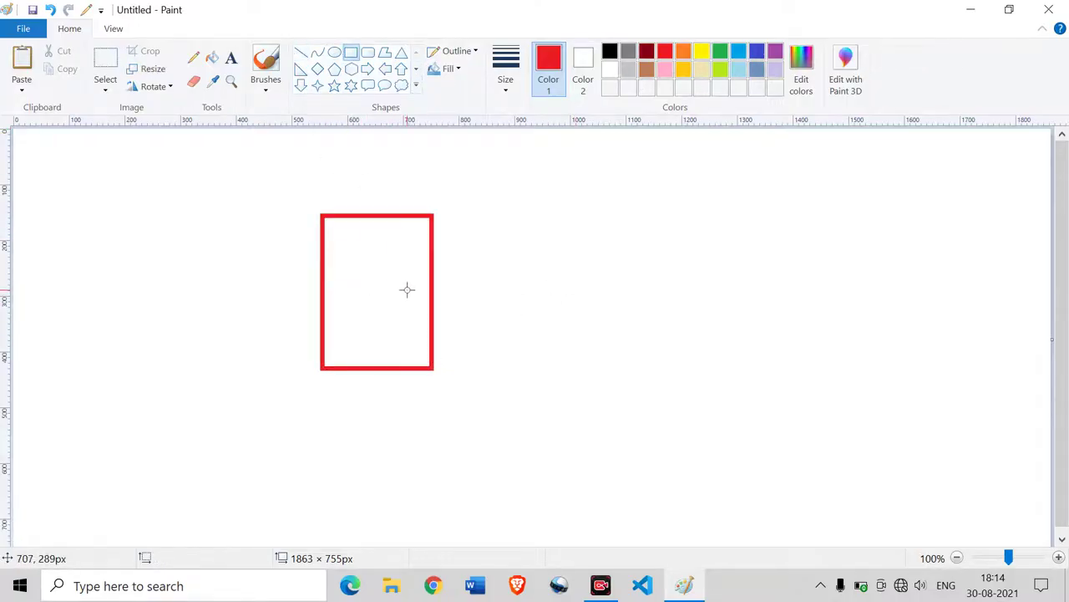
pyautogui.moveTo(405, 288); pyautogui.dragTo(512, 423)
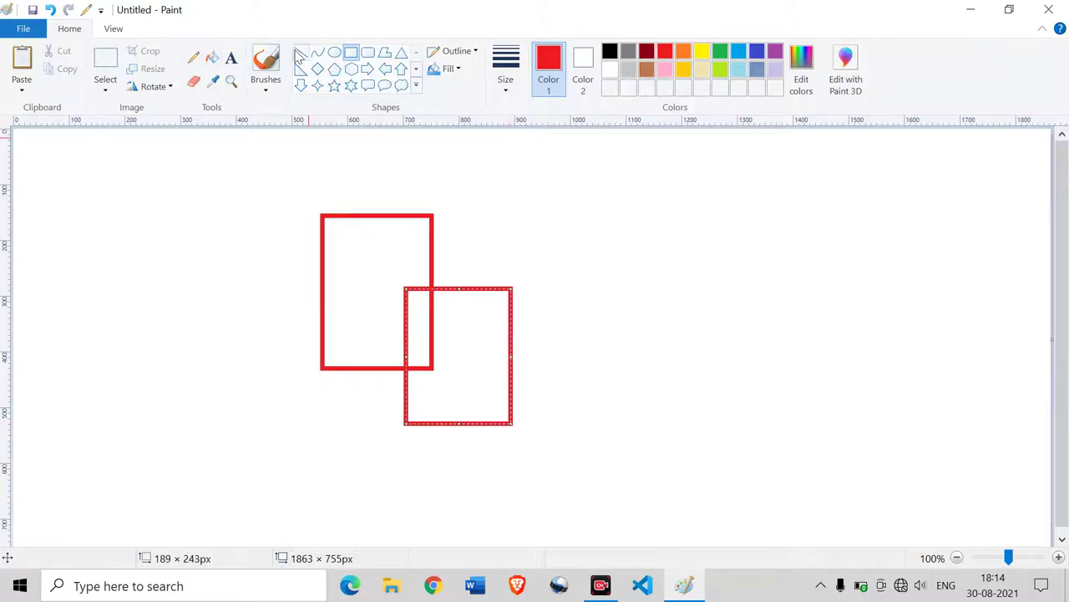
pyautogui.click(451, 166)
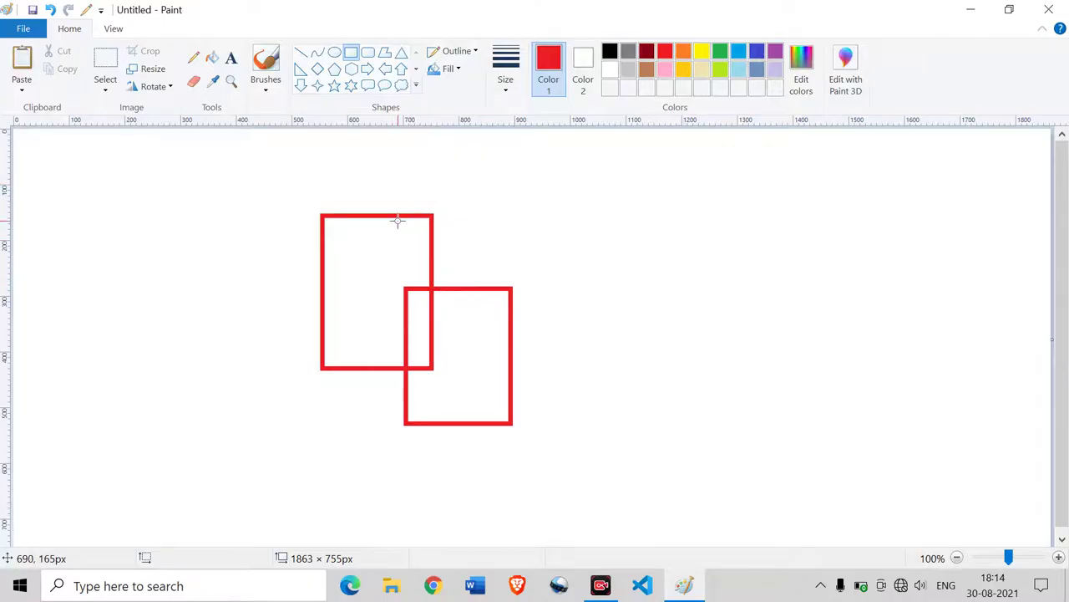
pyautogui.hotkey('ctrl', 'z')
pyautogui.hotkey('ctrl', 'z')
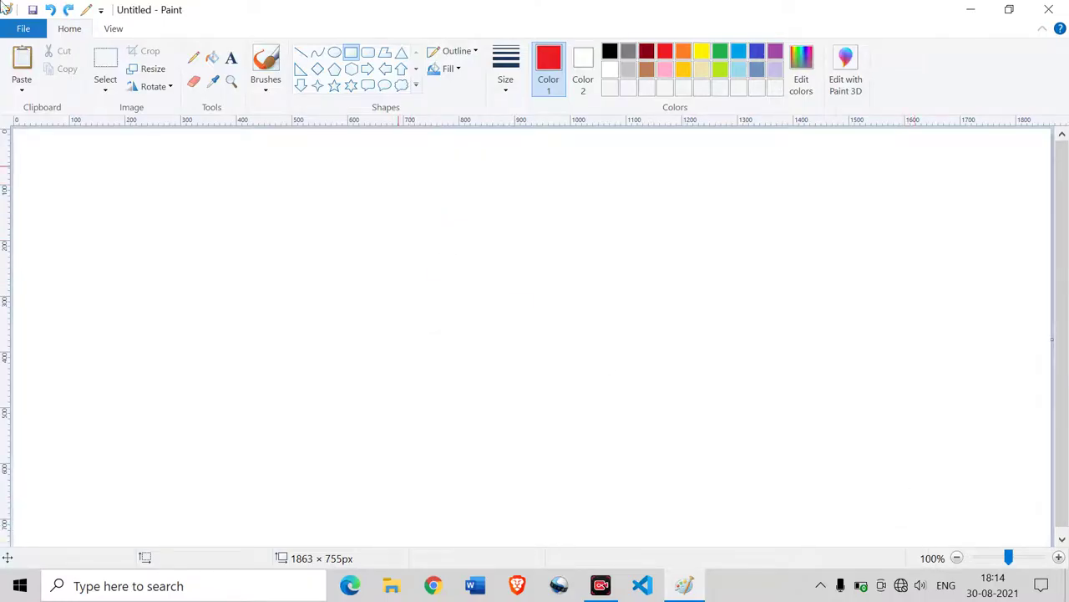
# Draw a red ellipse of about 443 × 469 px near the middle of the canvas as a face outline.
pyautogui.click(334, 52)
pyautogui.moveTo(294, 135)
pyautogui.mouseDown()
pyautogui.moveTo(480, 375)
pyautogui.moveTo(544, 398)
pyautogui.mouseUp()
pyautogui.moveTo(487, 343); pyautogui.dragTo(517, 401)
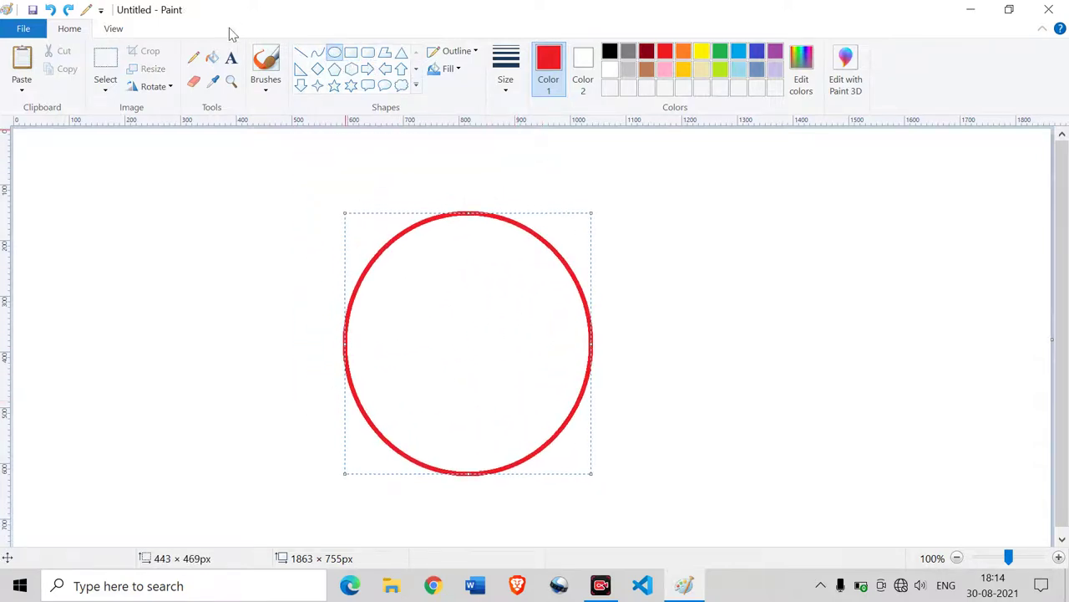
# Draw two yellow ellipses side by side inside the face as eyes, the first about 96 × 114 px.
pyautogui.moveTo(433, 271); pyautogui.dragTo(488, 338)
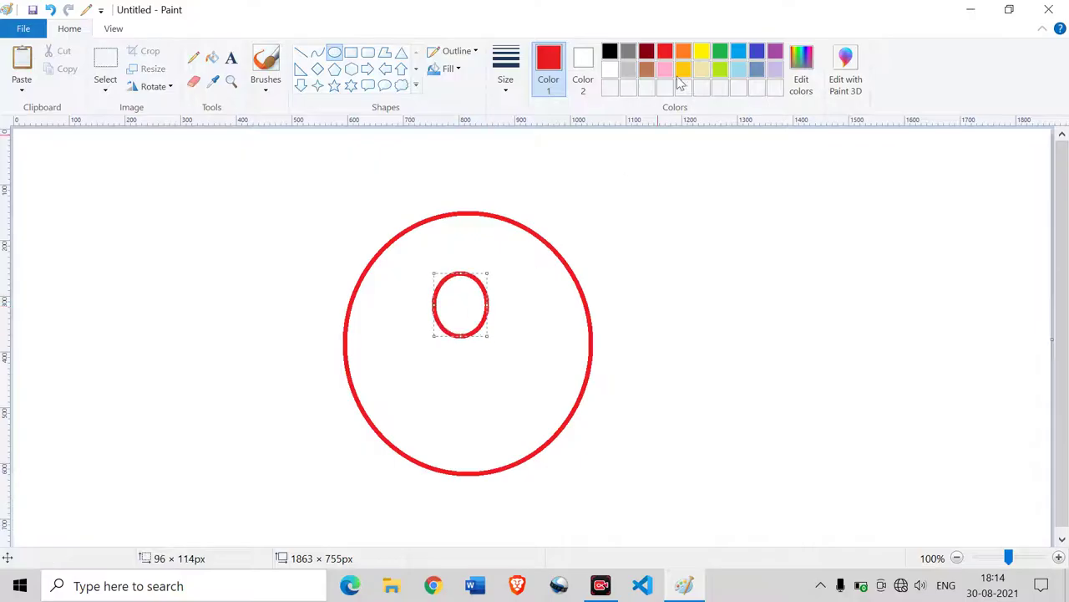
pyautogui.click(683, 52)
pyautogui.click(702, 52)
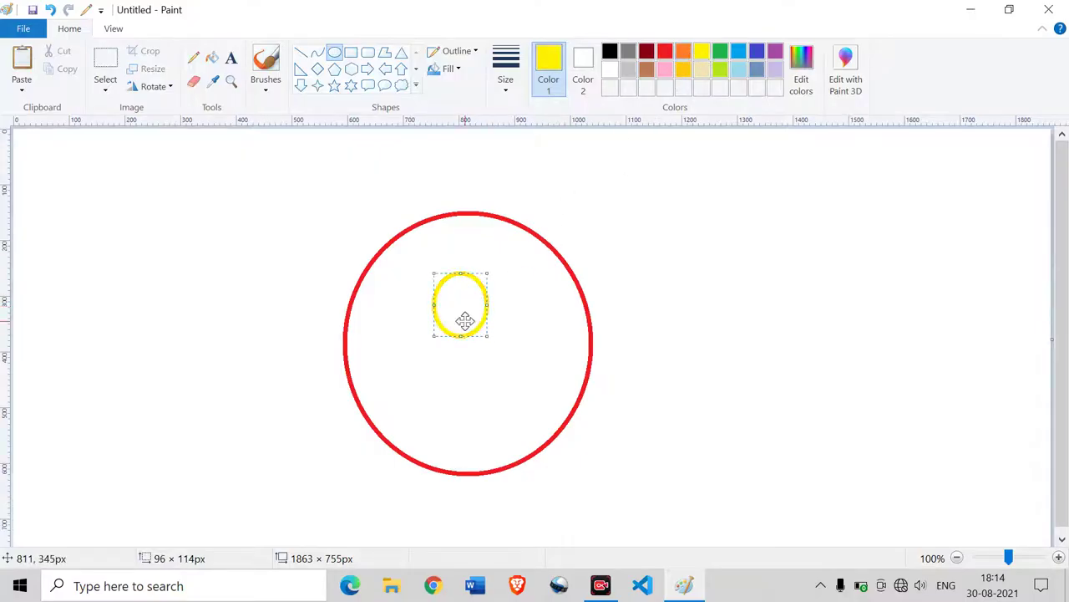
pyautogui.moveTo(477, 308); pyautogui.dragTo(434, 325)
pyautogui.moveTo(502, 292); pyautogui.dragTo(553, 360)
# Draw a yellow curved line below the eyes as a smiling mouth.
pyautogui.click(317, 52)
pyautogui.moveTo(401, 392); pyautogui.dragTo(442, 420)
pyautogui.moveTo(512, 392); pyautogui.dragTo(526, 382)
pyautogui.click(571, 358)
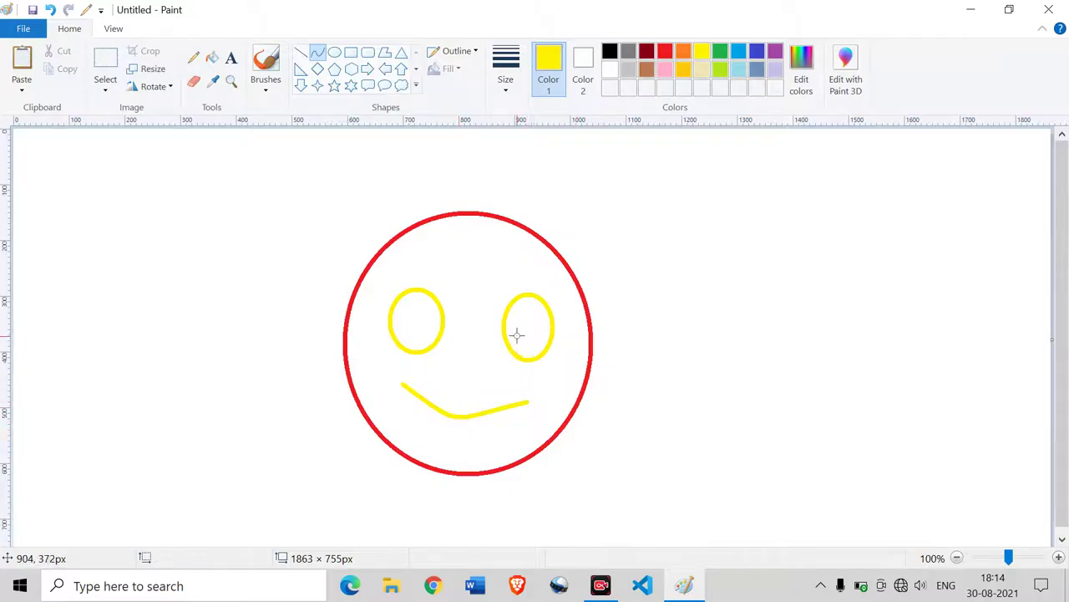
# Flip the whole picture horizontally, and reposition a rectangular selection around the face, shrinking it to about 500 × 490 px.
pyautogui.click(171, 88)
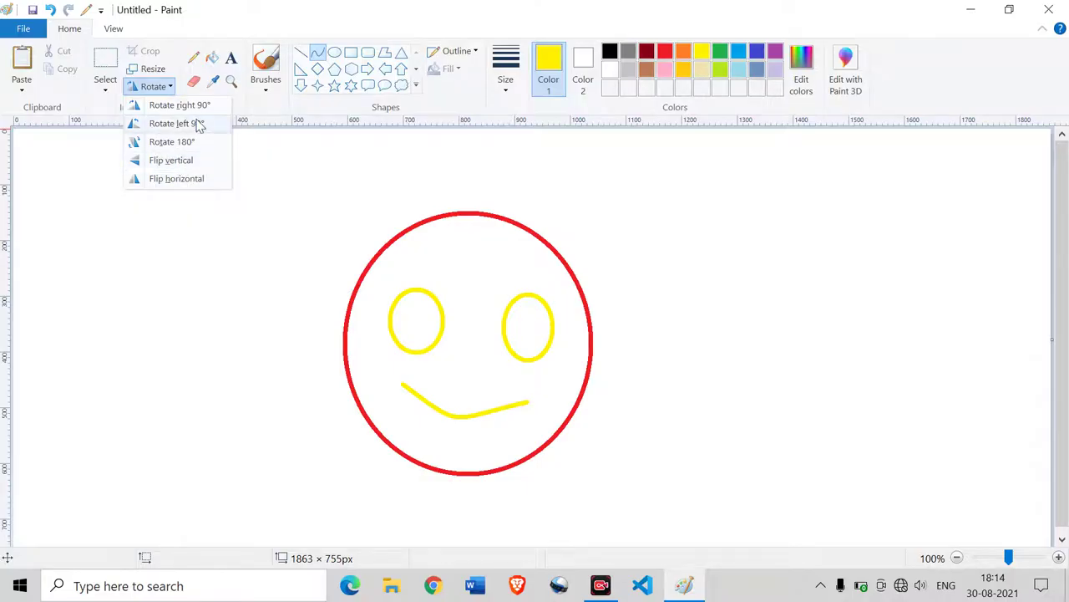
pyautogui.click(209, 178)
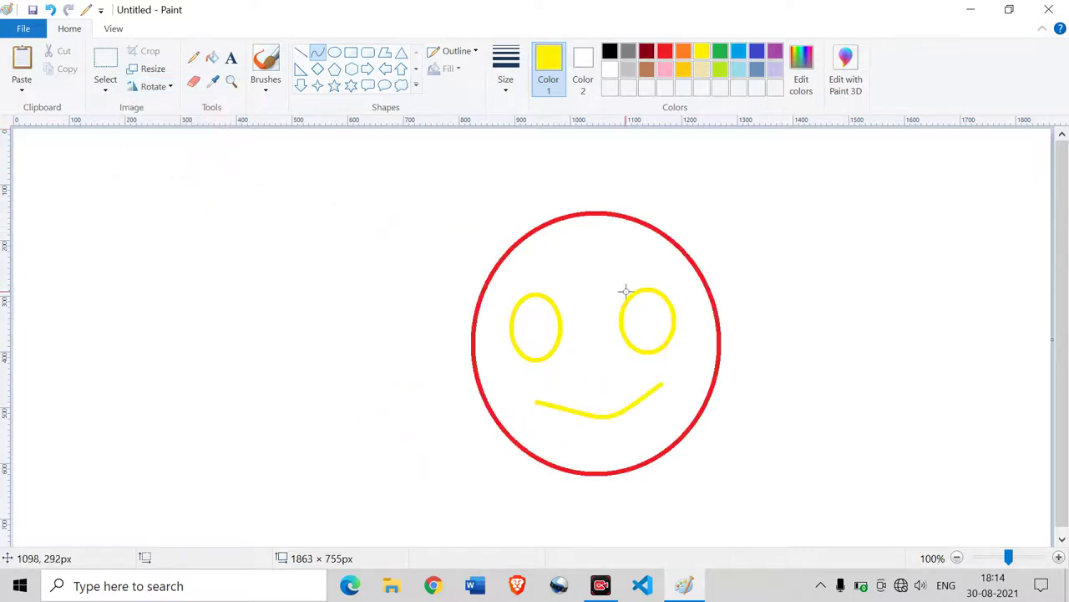
pyautogui.click(108, 67)
pyautogui.moveTo(440, 174); pyautogui.dragTo(770, 485)
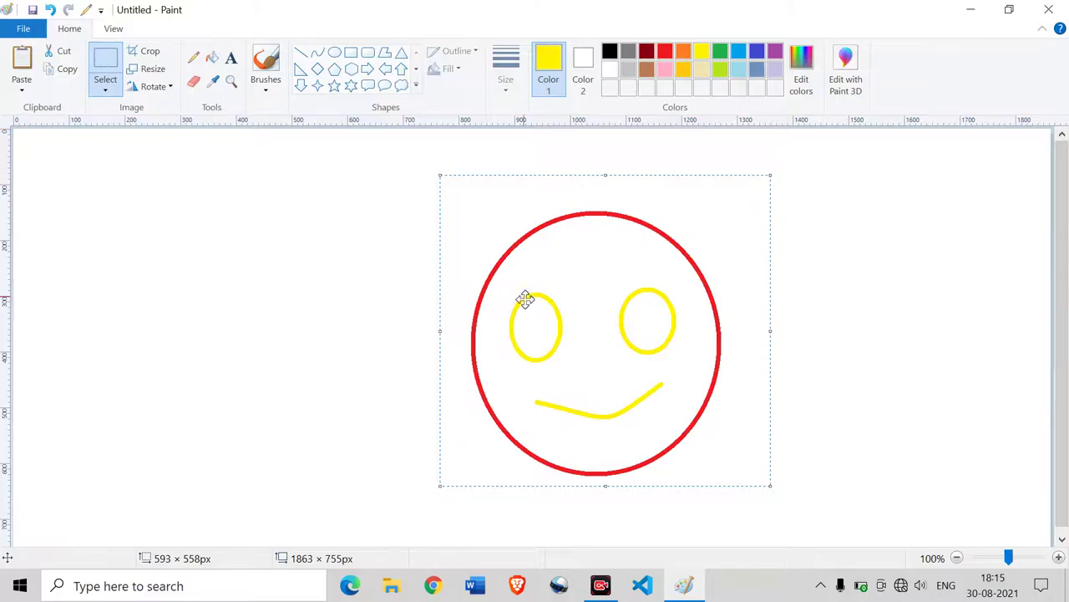
pyautogui.moveTo(524, 300); pyautogui.dragTo(396, 274)
pyautogui.moveTo(638, 157); pyautogui.dragTo(588, 192)
pyautogui.moveTo(466, 270); pyautogui.dragTo(493, 235)
# Rotate the selected face right by 90° once and left by 90° three times.
pyautogui.click(155, 86)
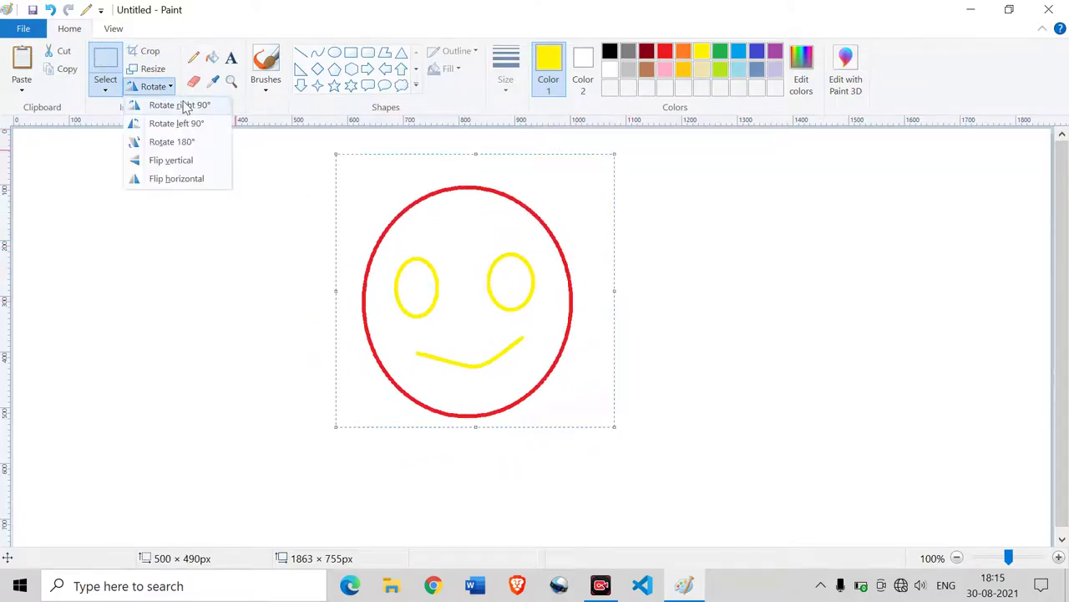
pyautogui.click(186, 106)
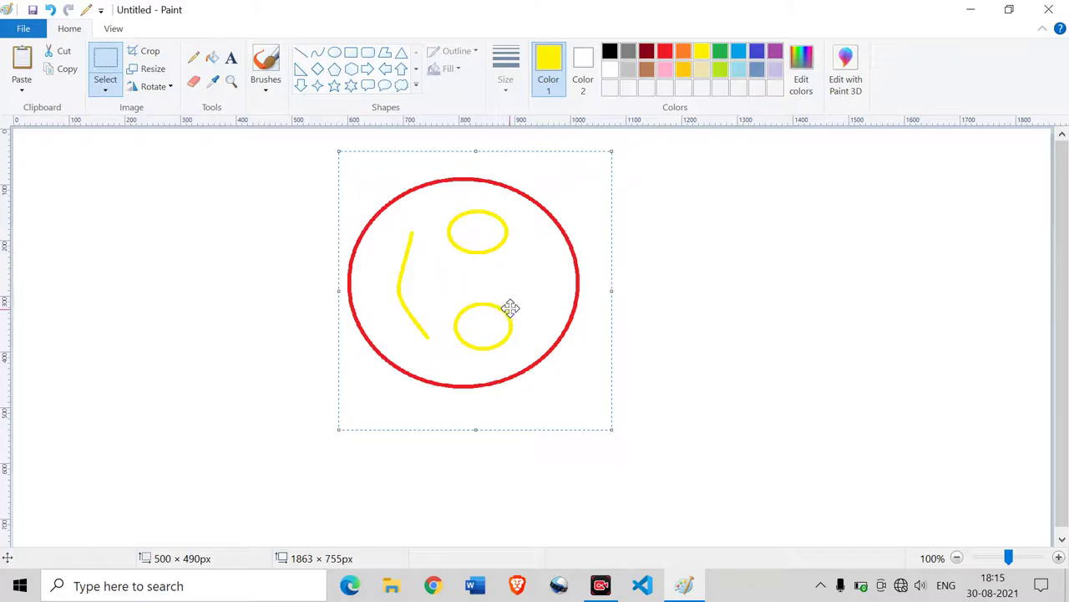
pyautogui.click(155, 86)
pyautogui.click(197, 125)
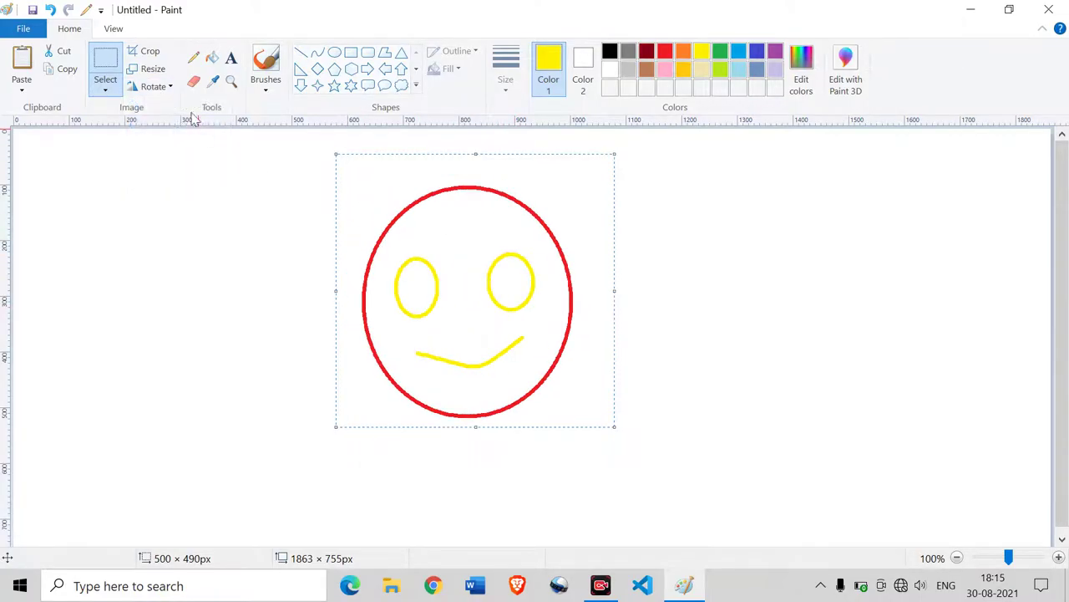
pyautogui.click(154, 87)
pyautogui.click(198, 125)
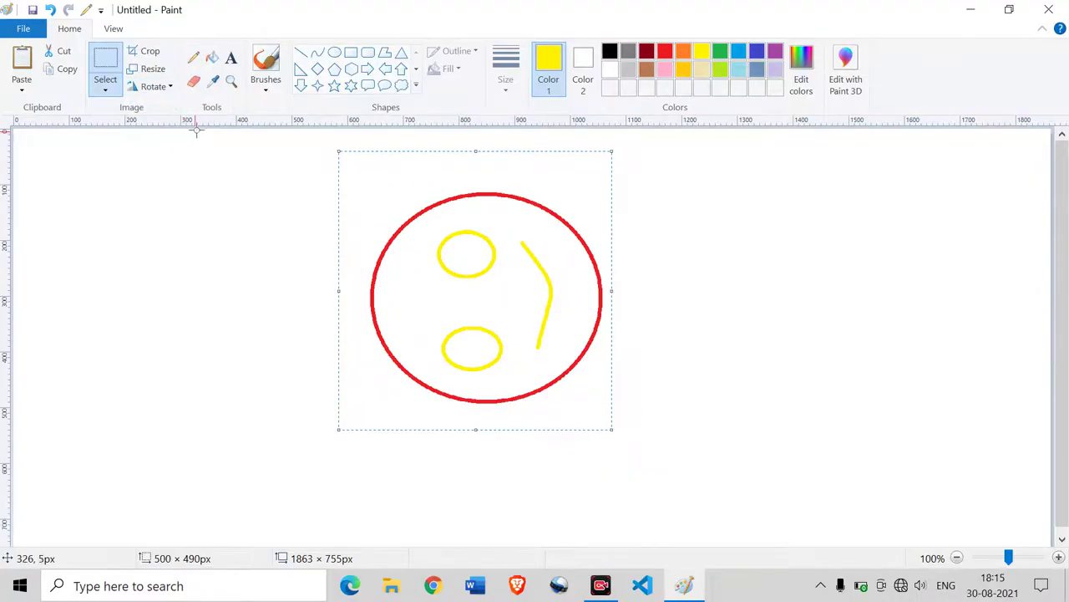
pyautogui.click(155, 86)
pyautogui.click(198, 124)
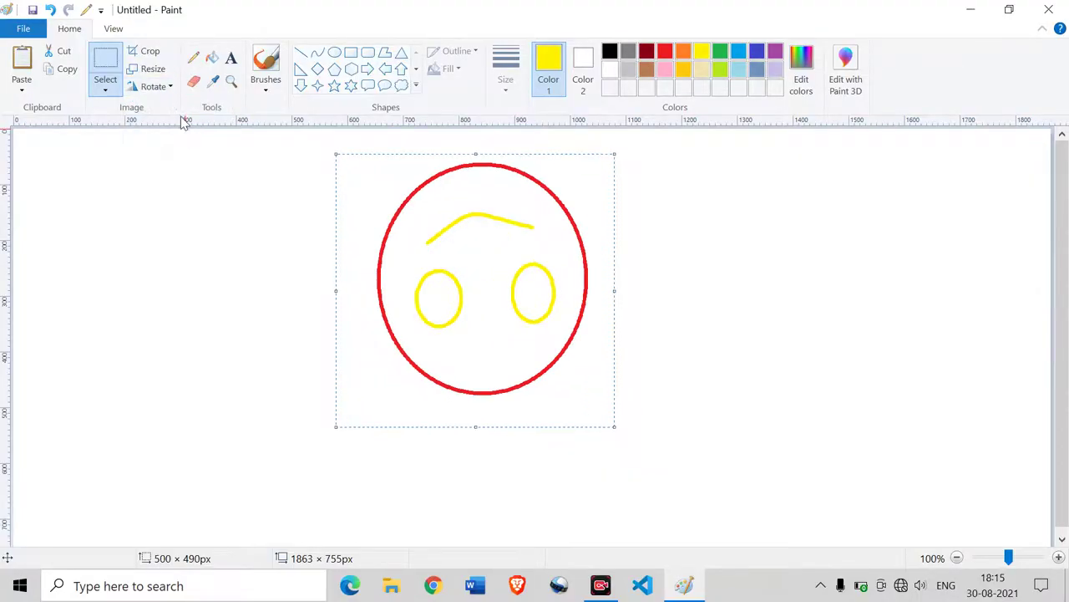
# Flip the selected face vertically three times and horizontally once, and clear the selection.
pyautogui.click(154, 87)
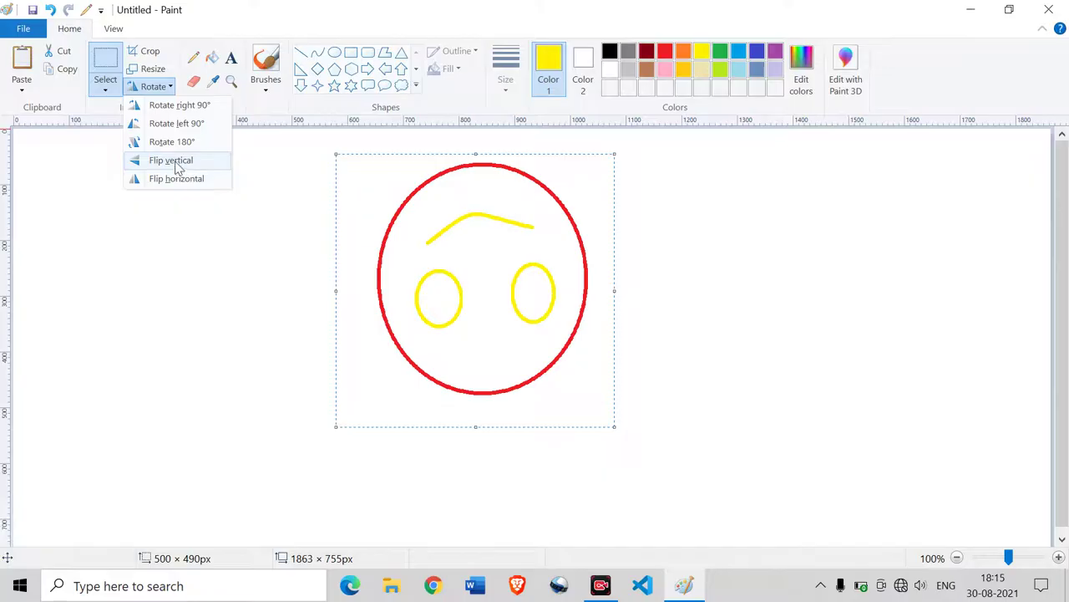
pyautogui.click(178, 160)
pyautogui.click(158, 89)
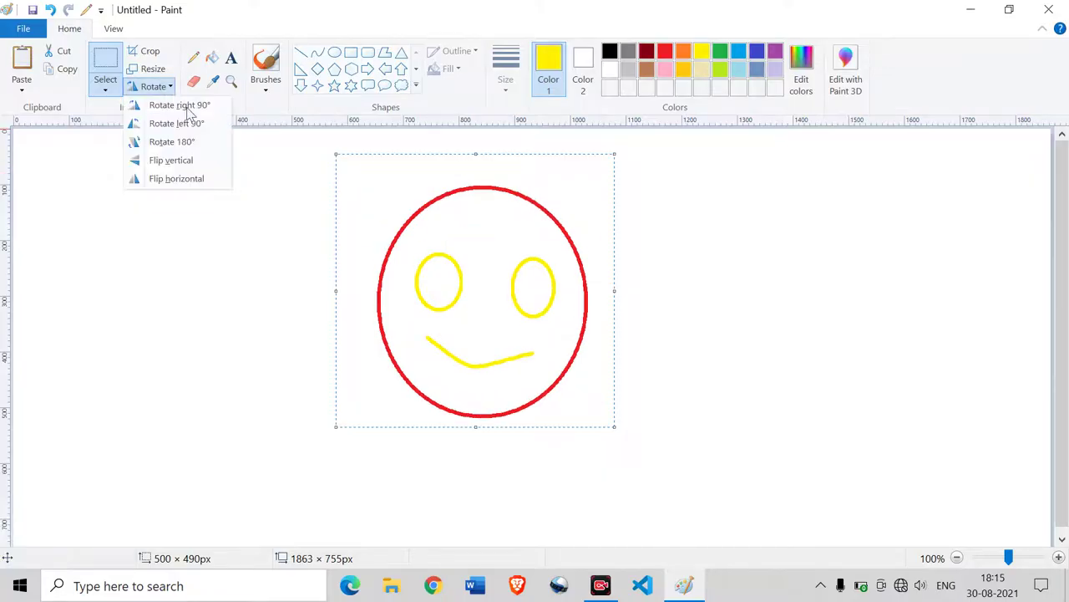
pyautogui.click(181, 159)
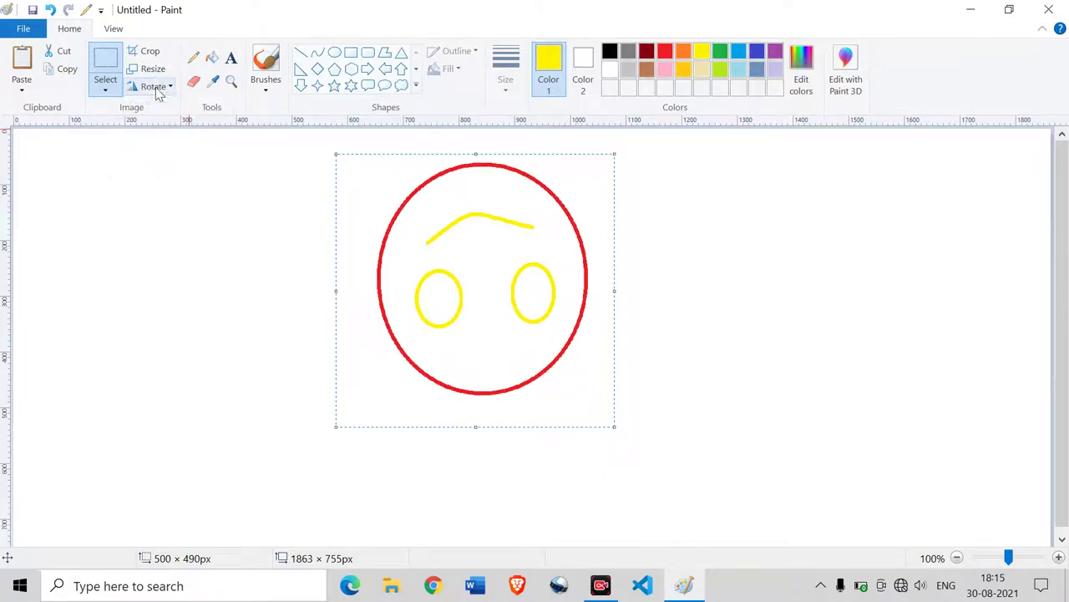
pyautogui.click(157, 87)
pyautogui.click(182, 159)
pyautogui.click(159, 88)
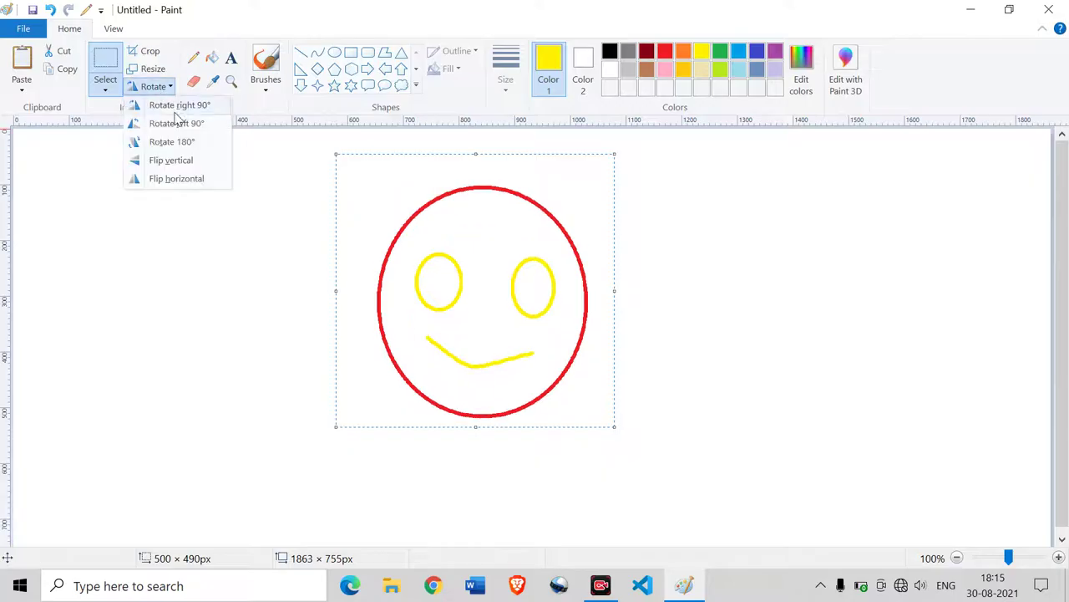
pyautogui.click(170, 179)
pyautogui.click(713, 275)
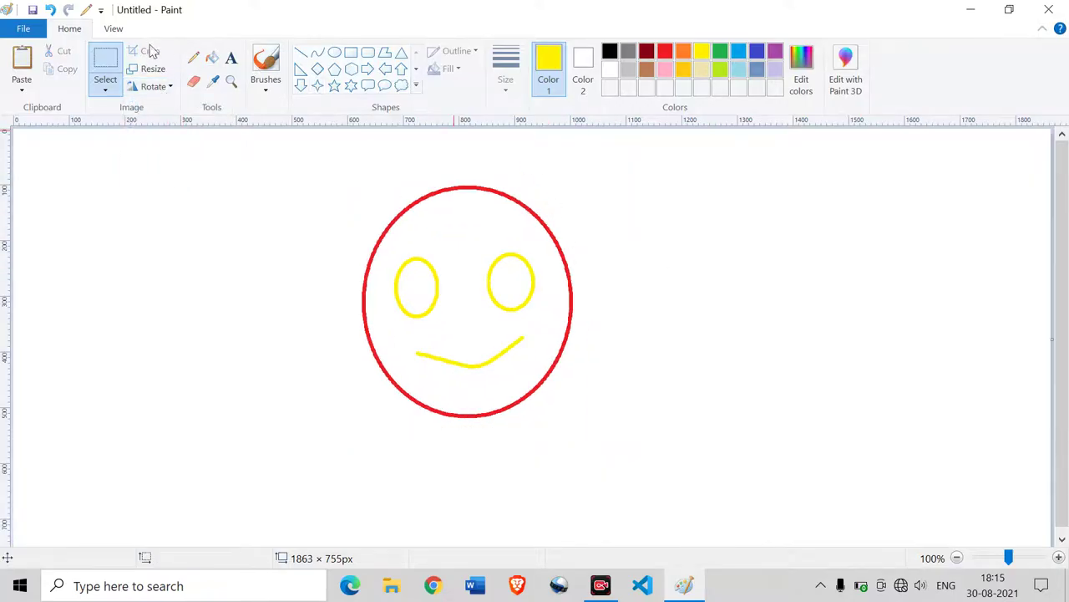
# Select the right half of the face with a rectangle of about 218 × 493 px and delete it.
pyautogui.moveTo(473, 174); pyautogui.dragTo(595, 449)
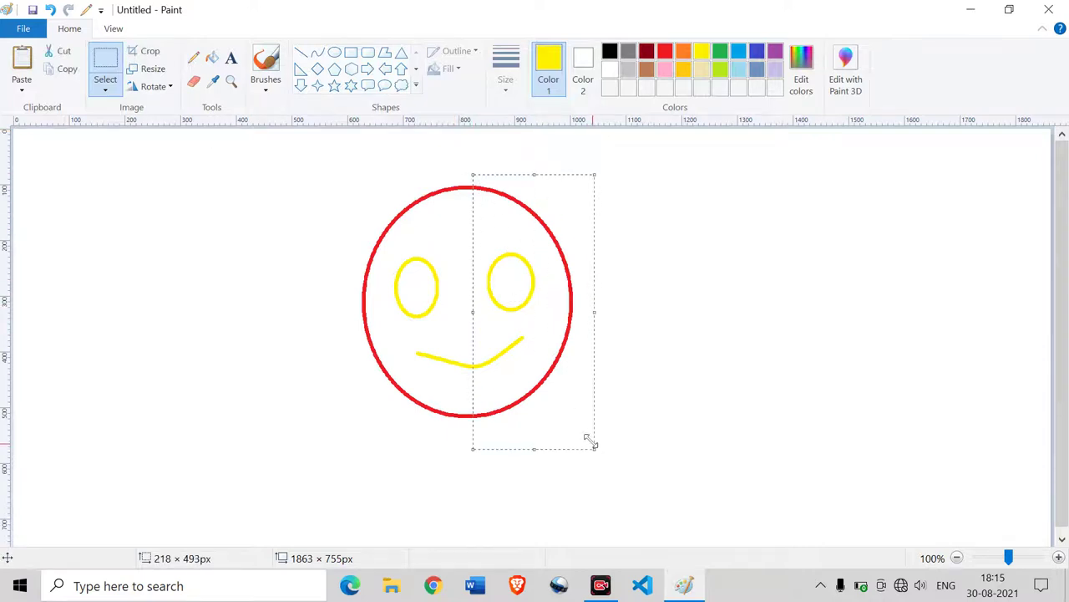
pyautogui.press('Delete')
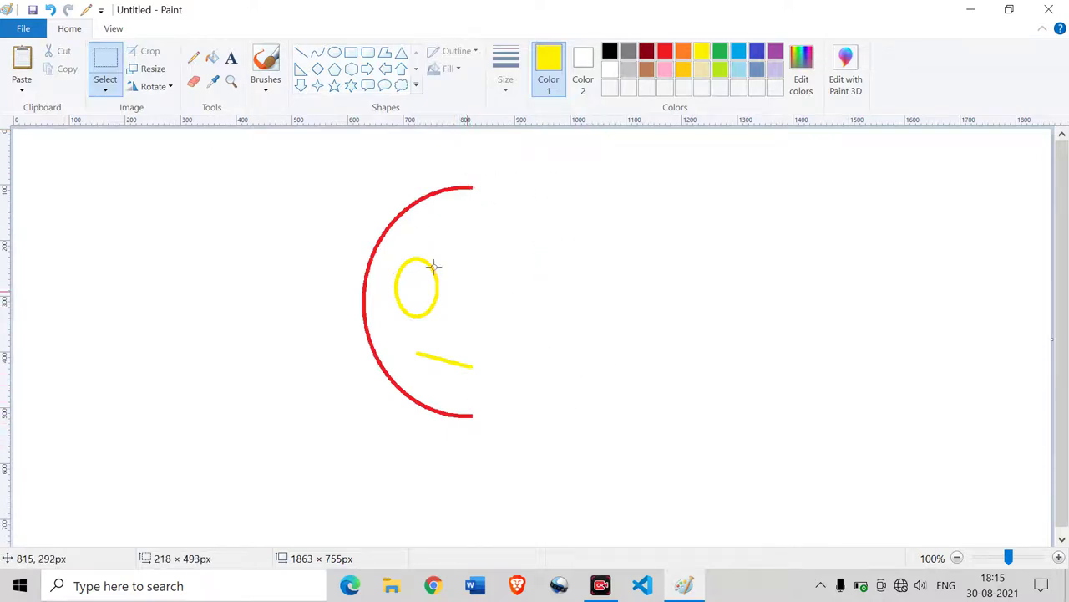
# Select the remaining half face and rotate it right by 90° twice and by 180° once.
pyautogui.moveTo(359, 176); pyautogui.dragTo(519, 431)
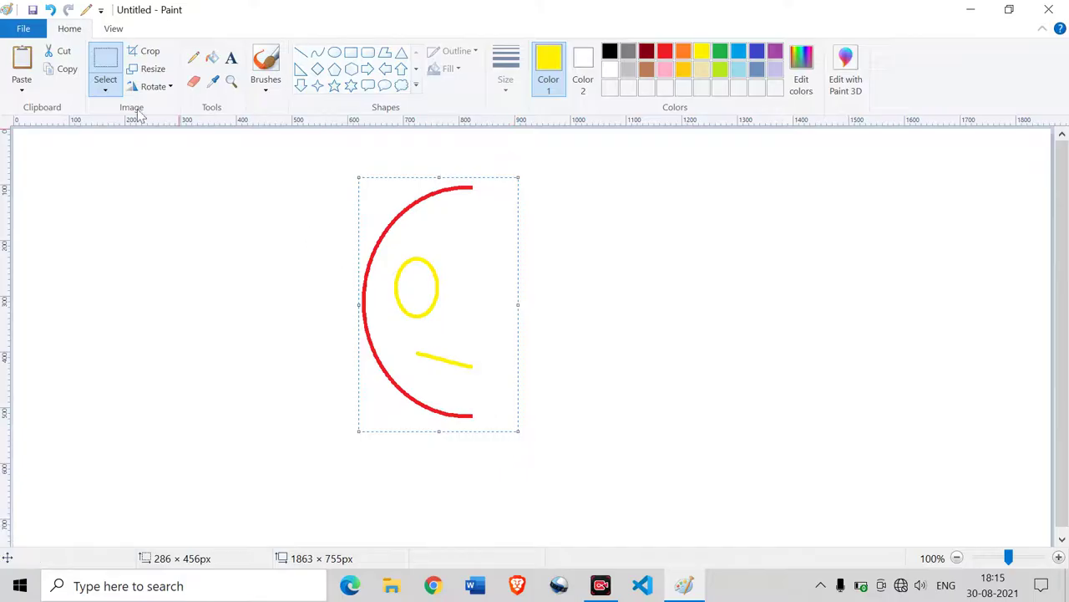
pyautogui.click(153, 87)
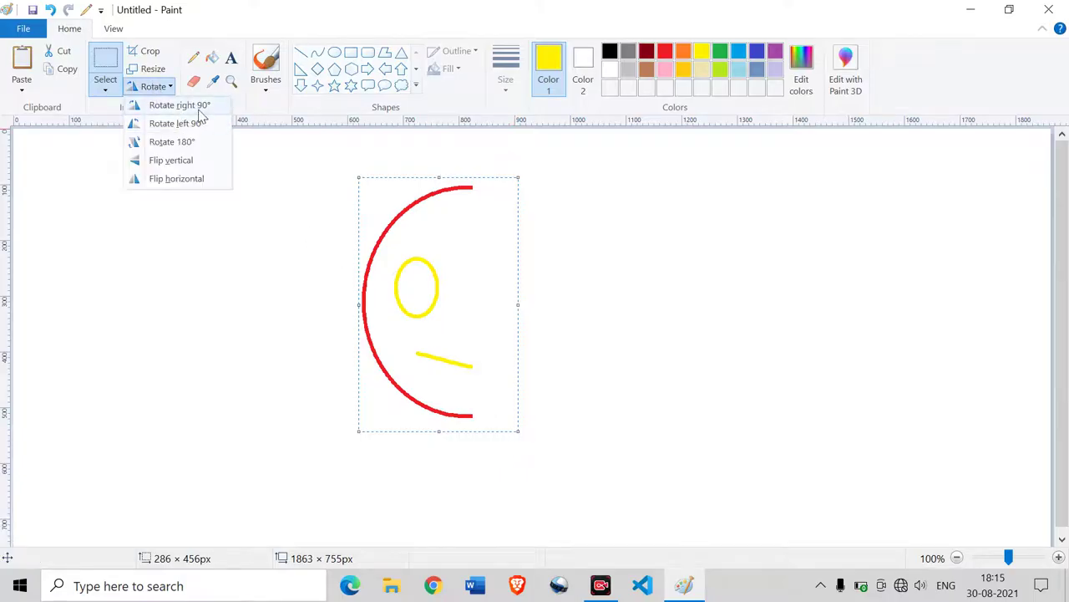
pyautogui.click(199, 106)
pyautogui.click(178, 105)
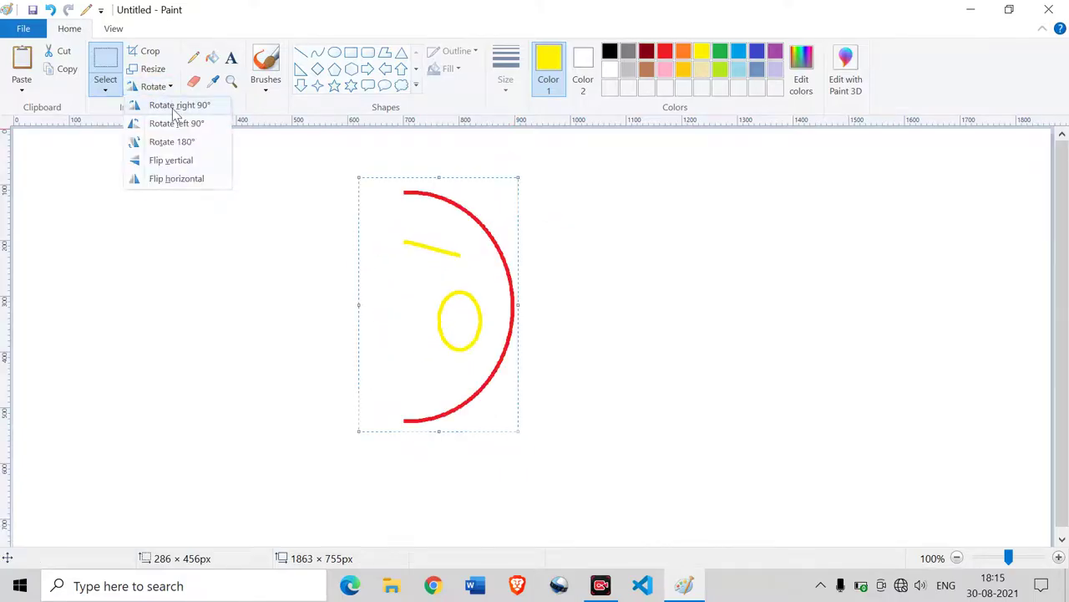
pyautogui.click(154, 86)
pyautogui.click(175, 144)
# Flip the selected half face horizontally three times.
pyautogui.click(154, 86)
pyautogui.click(180, 178)
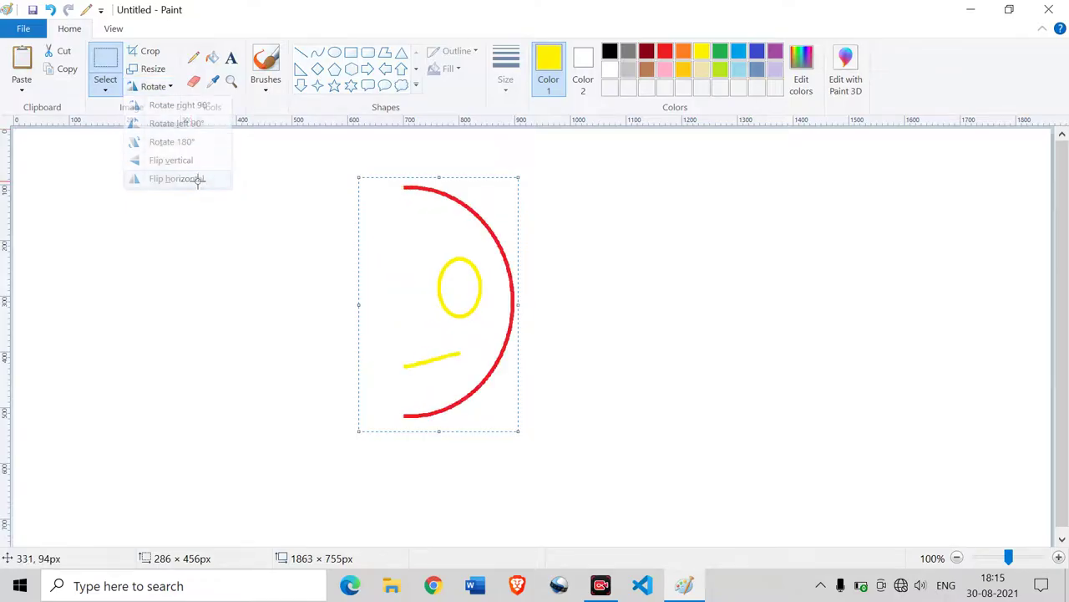
pyautogui.click(154, 86)
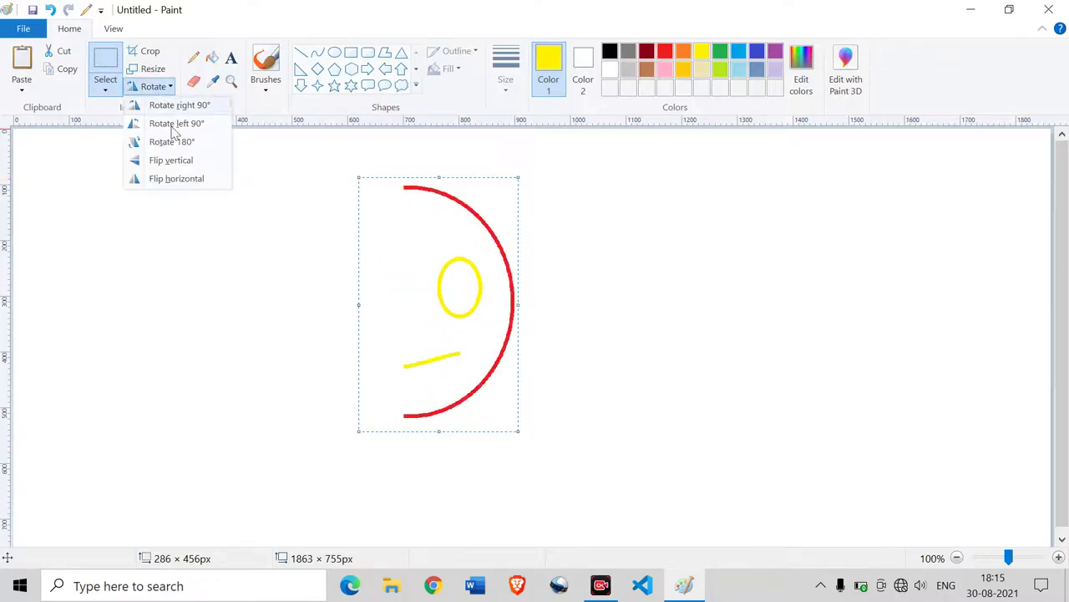
pyautogui.click(167, 178)
pyautogui.click(160, 86)
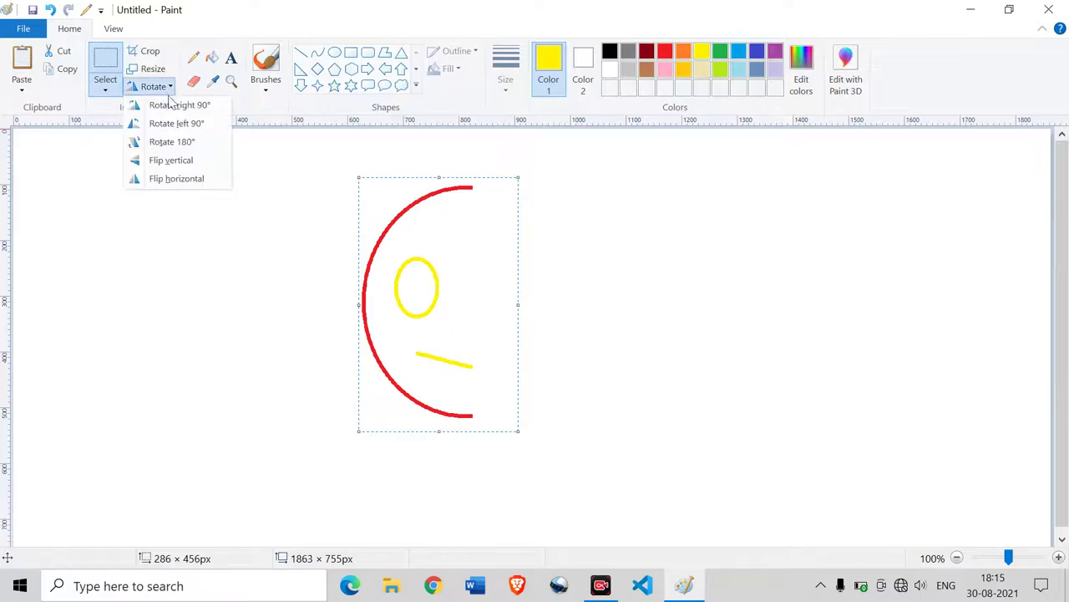
pyautogui.click(176, 179)
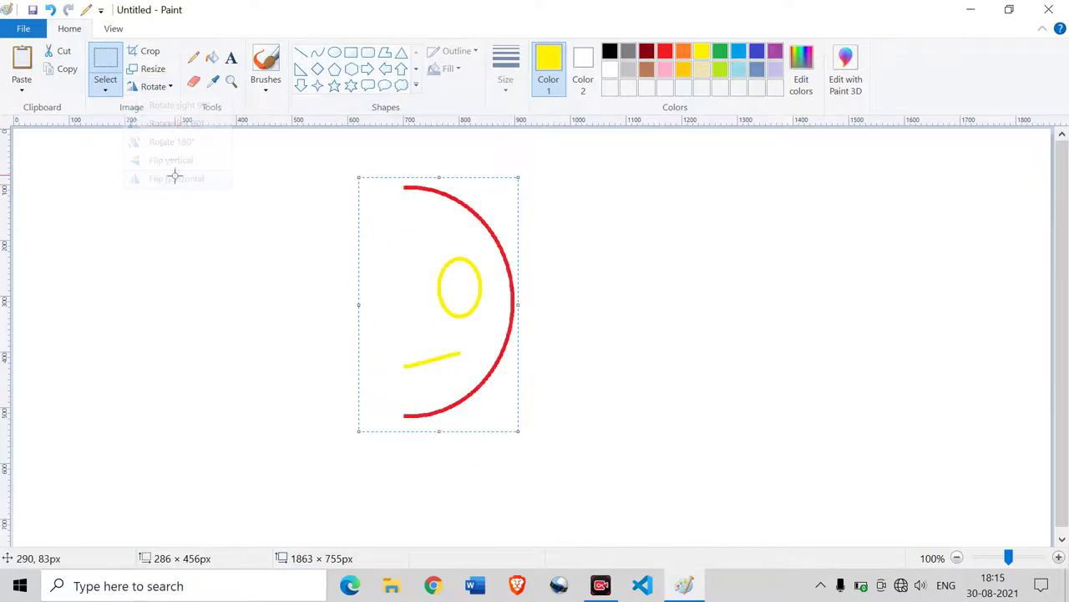
# Flip the selected half face vertically twice and shift it slightly down and left, and undo all the changes made to the selection.
pyautogui.click(164, 90)
pyautogui.click(184, 160)
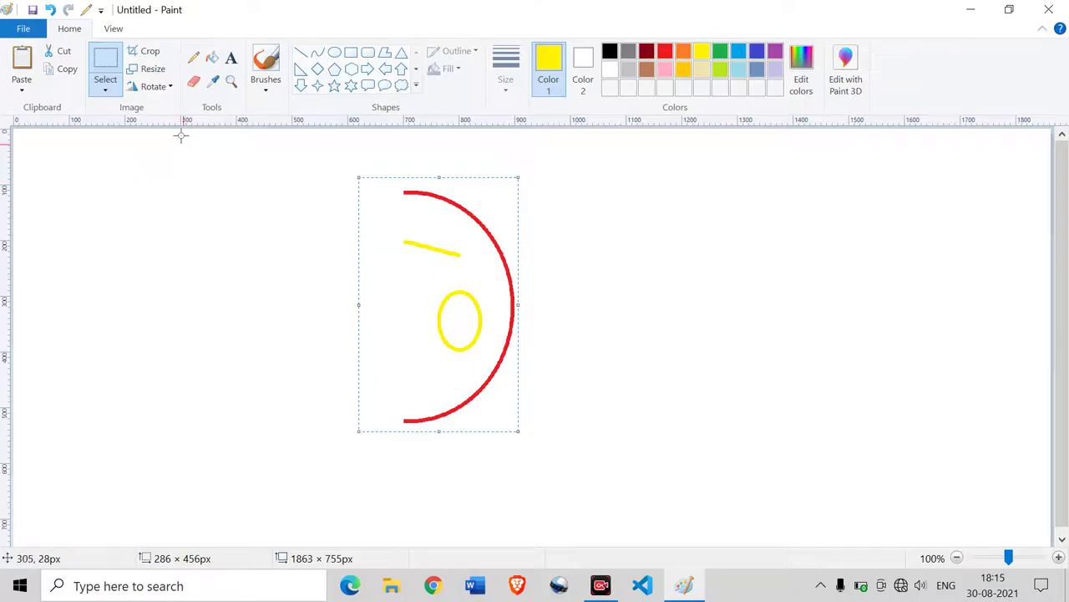
pyautogui.click(155, 86)
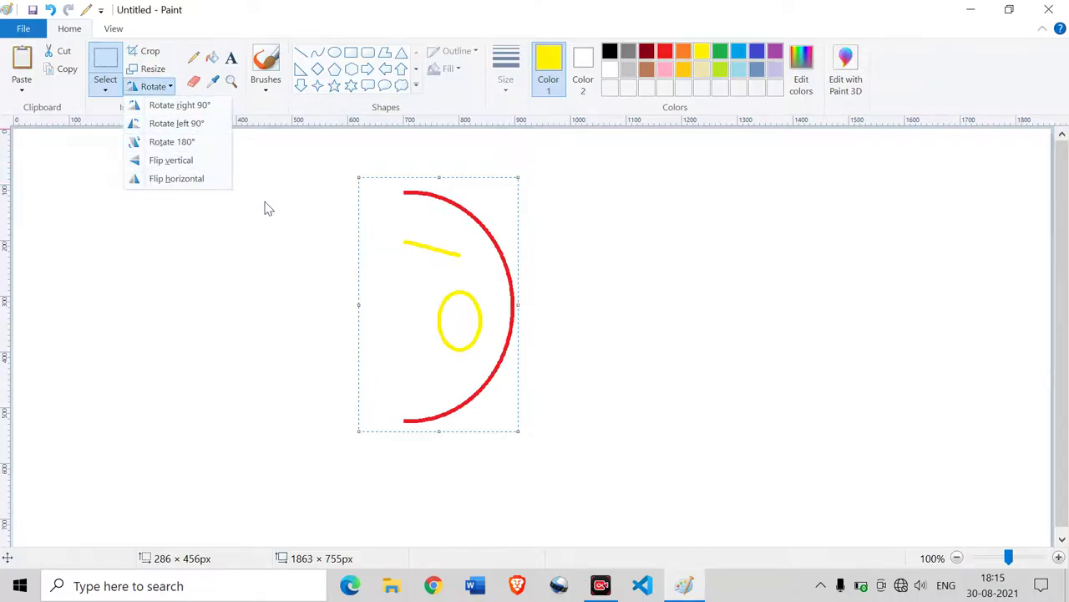
pyautogui.click(200, 160)
pyautogui.moveTo(470, 285); pyautogui.dragTo(441, 298)
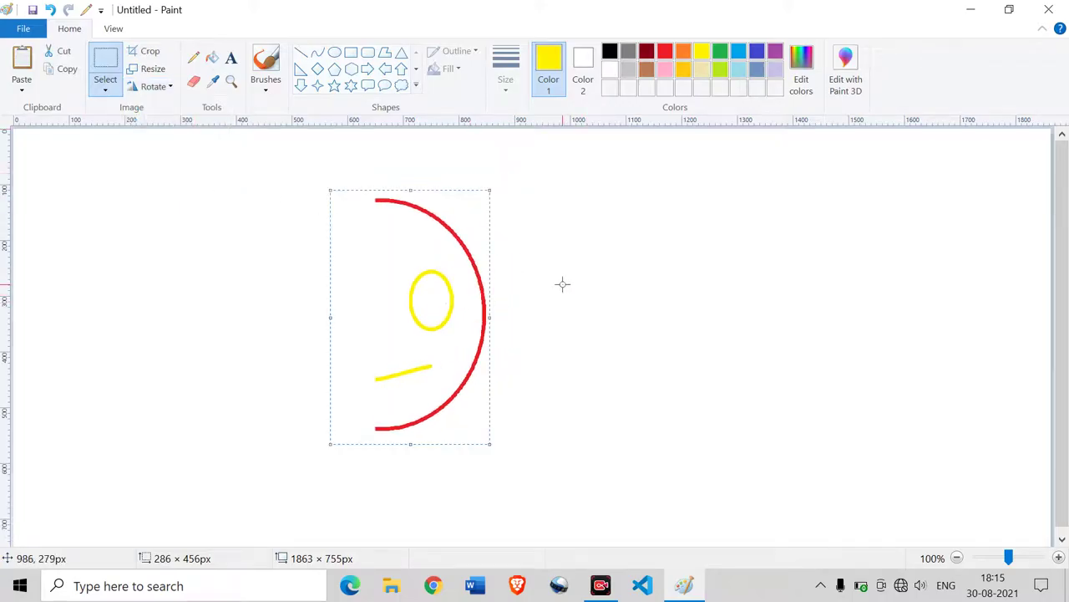
pyautogui.hotkey('ctrl', 'z')
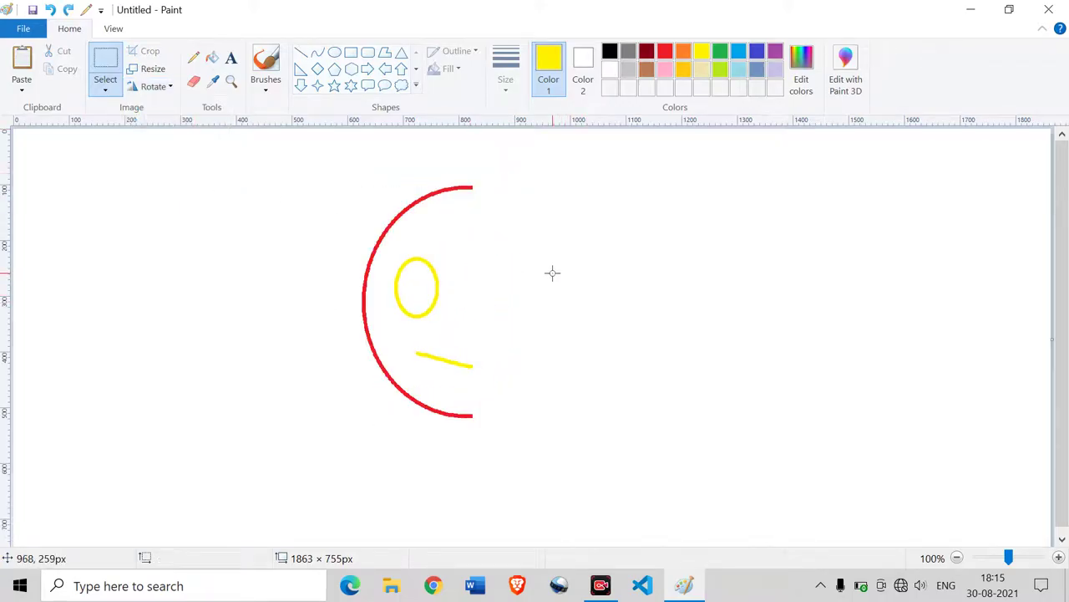
# Select the remaining half face in two rectangular pieces, the first about 252 × 390 px, and delete each to clear the canvas.
pyautogui.click(37, 34)
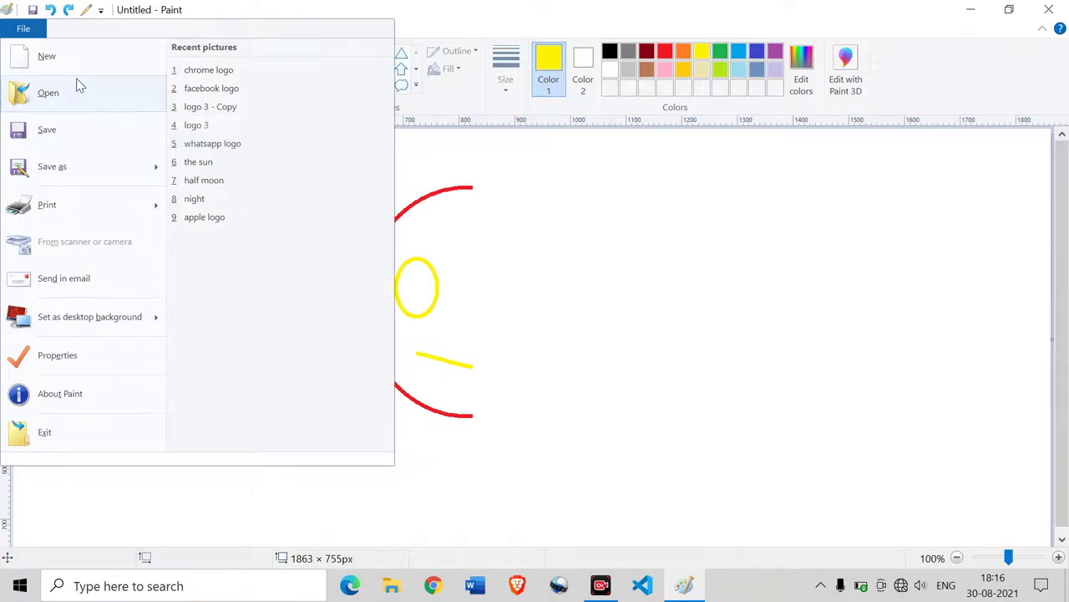
pyautogui.click(492, 164)
pyautogui.moveTo(357, 181); pyautogui.dragTo(496, 397)
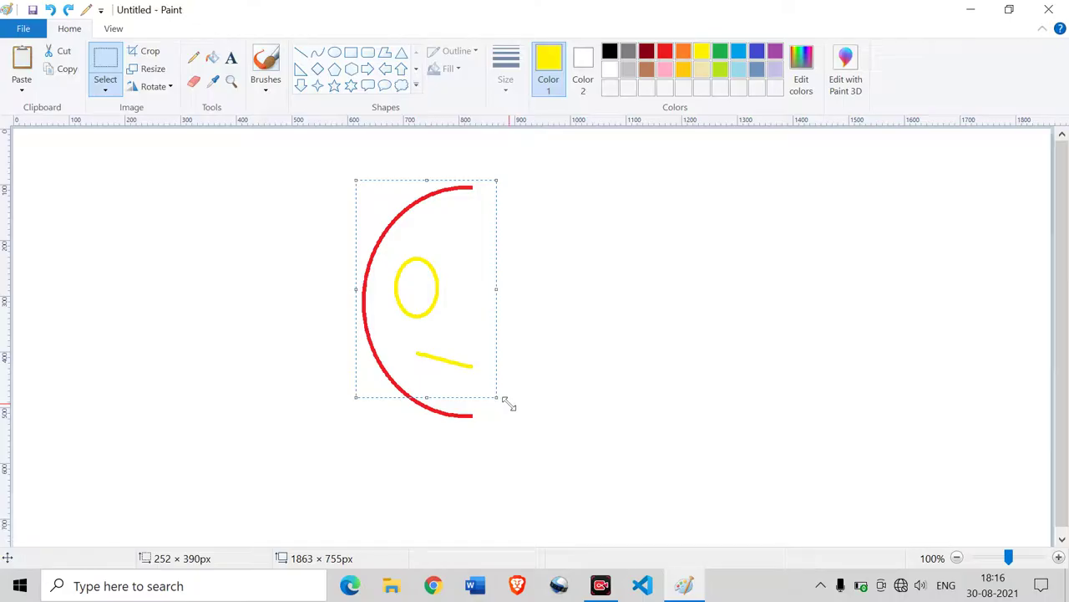
pyautogui.press('Delete')
pyautogui.moveTo(411, 287)
pyautogui.mouseDown()
pyautogui.moveTo(471, 444)
pyautogui.moveTo(493, 423)
pyautogui.mouseUp()
pyautogui.press('Delete')
pyautogui.click(280, 144)
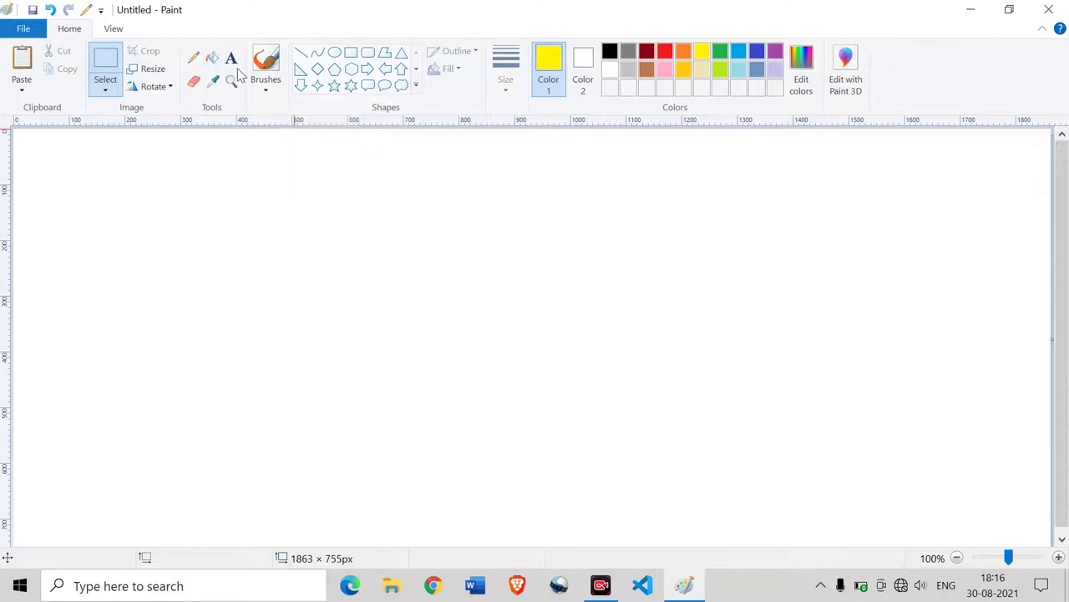
pyautogui.click(280, 89)
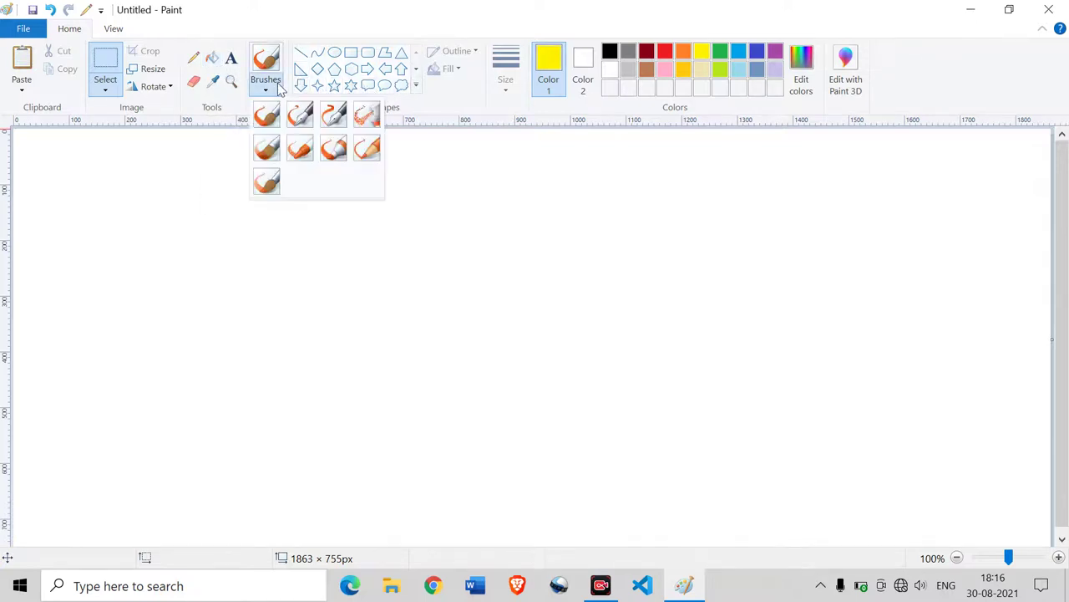
pyautogui.click(473, 178)
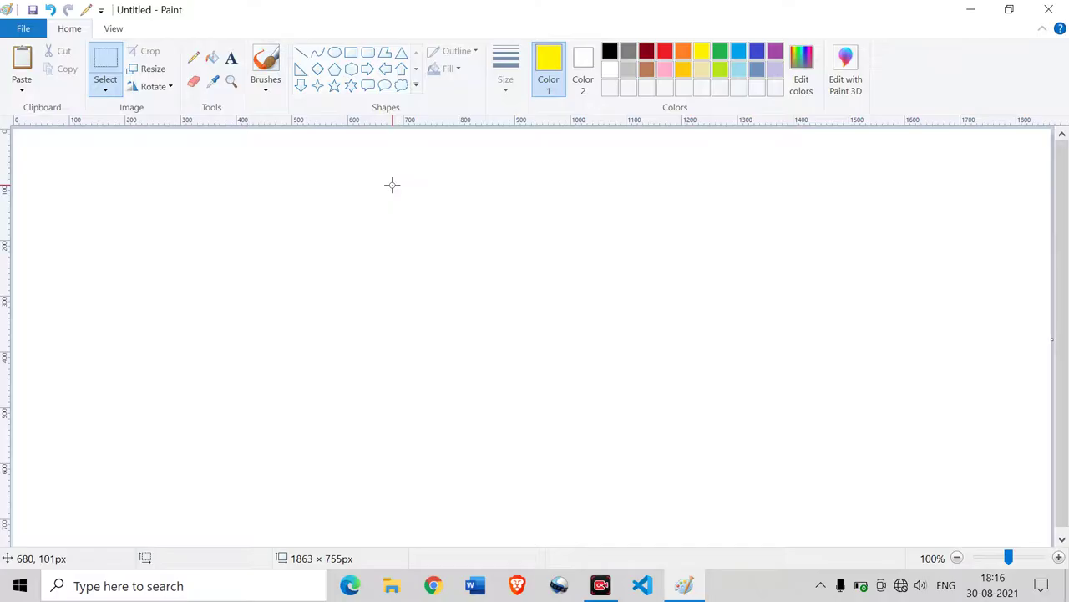
# With the Curve tool in red, draw a petal's inner side about 315 px tall and bulging right, plus its top edge extending right.
pyautogui.click(317, 52)
pyautogui.moveTo(475, 207); pyautogui.dragTo(479, 382)
pyautogui.click(666, 52)
pyautogui.moveTo(548, 282); pyautogui.dragTo(525, 339)
pyautogui.click(544, 271)
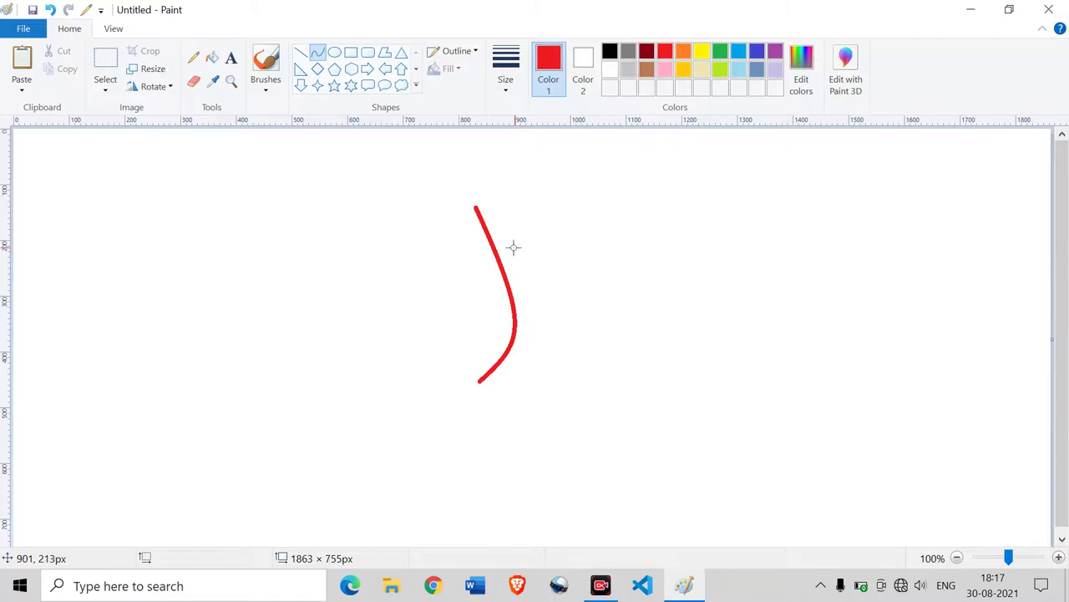
pyautogui.moveTo(496, 247); pyautogui.dragTo(589, 224)
# Try twice to draw the petal's outer side as a curve down to the base, discarding each attempt.
pyautogui.moveTo(526, 236); pyautogui.dragTo(477, 382)
pyautogui.moveTo(514, 330); pyautogui.dragTo(555, 354)
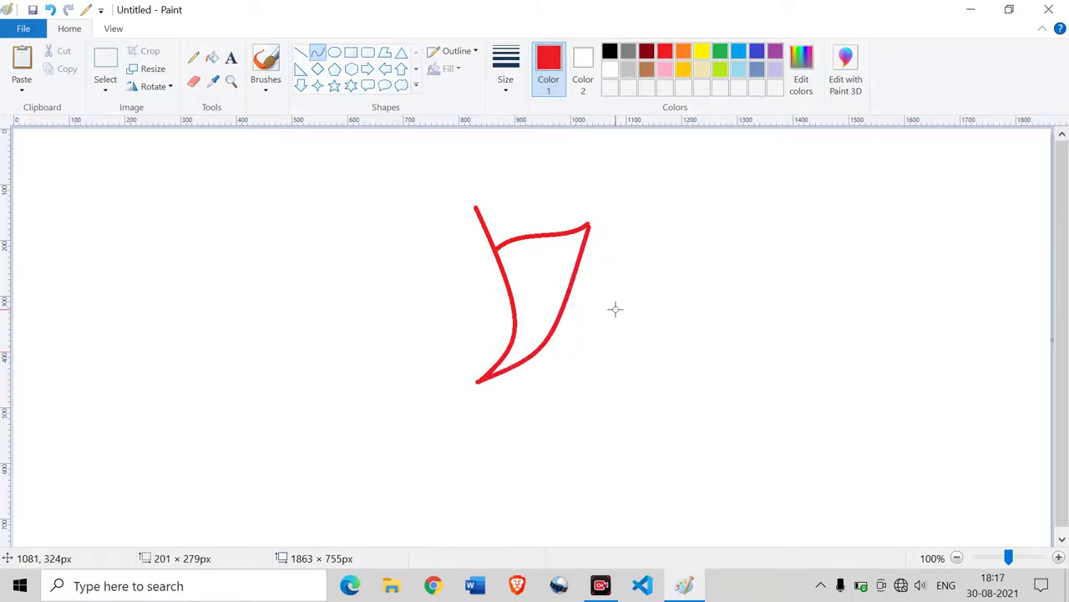
pyautogui.click(616, 310)
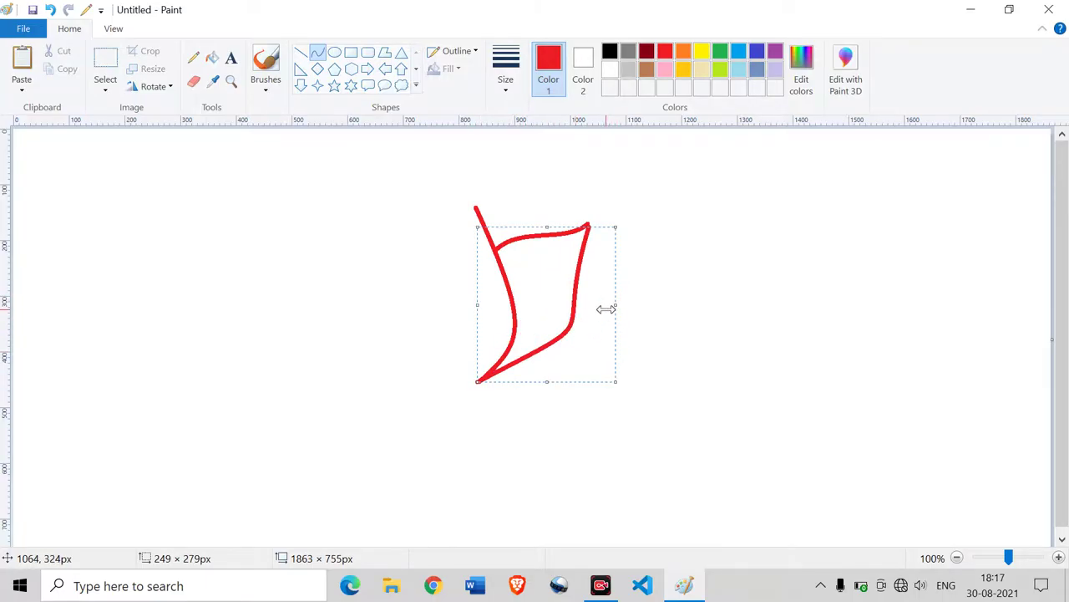
pyautogui.press('Delete')
pyautogui.moveTo(588, 227); pyautogui.dragTo(479, 383)
pyautogui.moveTo(549, 295); pyautogui.dragTo(625, 341)
pyautogui.hotkey('ctrl', 'z')
# Draw the petal's outer side as a red curve of about 200 × 281 px from its upper tip to the base.
pyautogui.moveTo(587, 226); pyautogui.dragTo(479, 382)
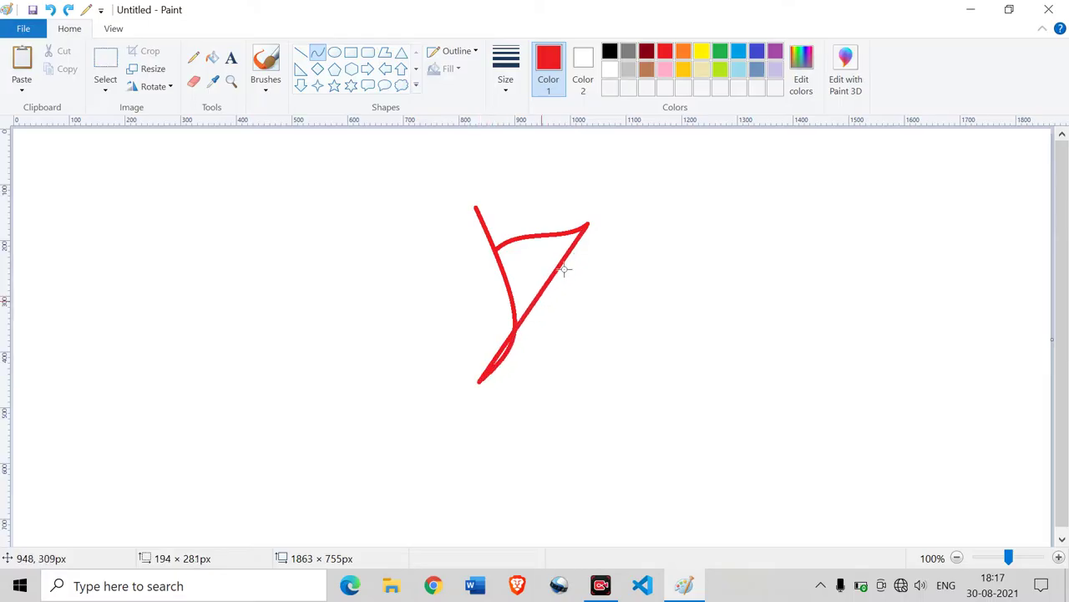
pyautogui.moveTo(578, 237); pyautogui.dragTo(590, 370)
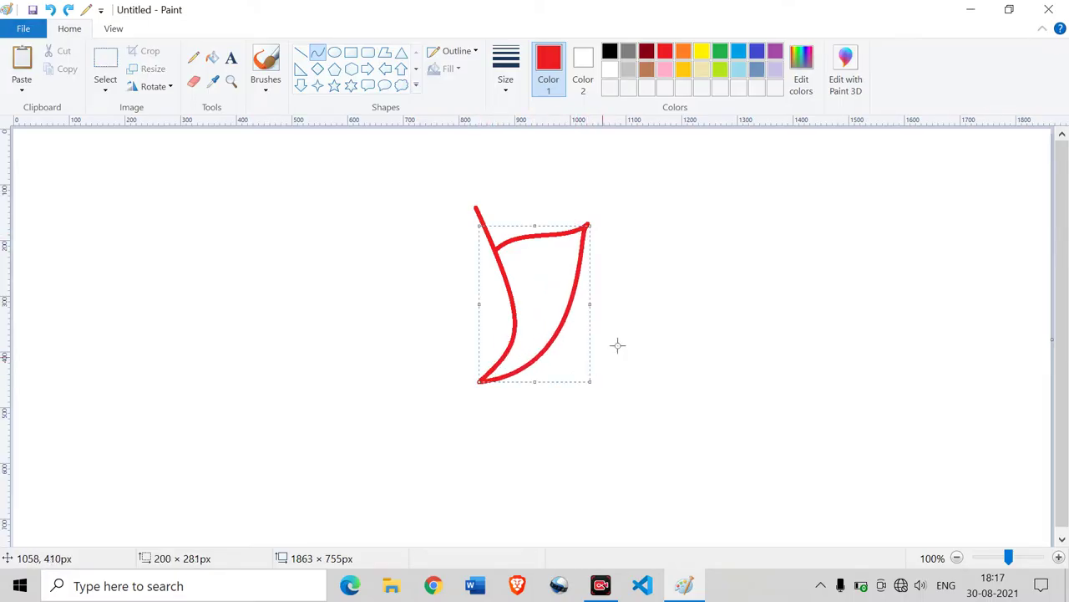
pyautogui.moveTo(582, 240)
pyautogui.mouseDown()
pyautogui.moveTo(668, 235)
pyautogui.moveTo(637, 254)
pyautogui.moveTo(583, 253)
pyautogui.moveTo(654, 234)
pyautogui.moveTo(600, 259)
pyautogui.moveTo(628, 237)
pyautogui.moveTo(640, 269)
pyautogui.moveTo(476, 381)
pyautogui.mouseUp()
pyautogui.hotkey('ctrl', 'z')
# Add a second red petal outside the first, with a curved top edge and an outer side spanning about 319 × 269 px.
pyautogui.click(652, 243)
pyautogui.moveTo(644, 244); pyautogui.dragTo(633, 387)
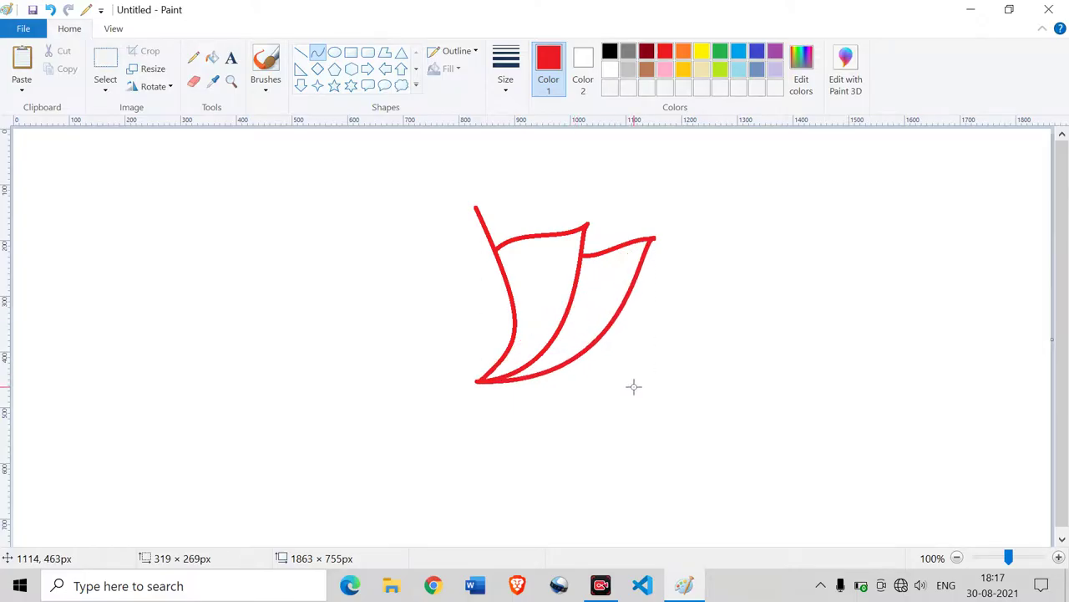
pyautogui.click(317, 52)
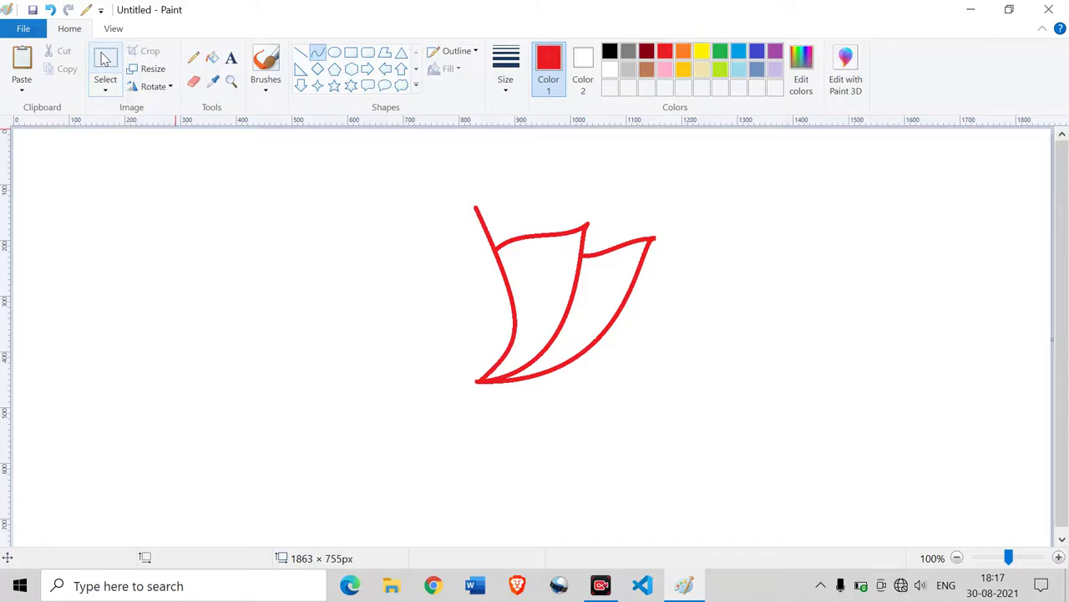
# Select the petals with a rectangle of about 350 × 366 px, copy and paste them, and place the copy left of the original.
pyautogui.click(105, 58)
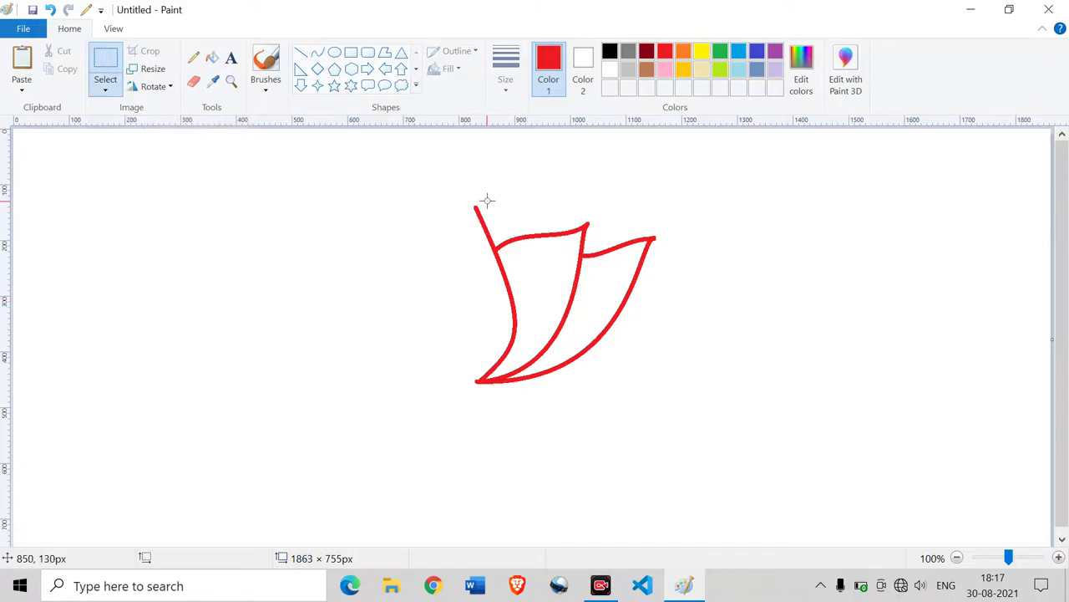
pyautogui.moveTo(473, 194)
pyautogui.mouseDown()
pyautogui.moveTo(506, 271)
pyautogui.moveTo(668, 397)
pyautogui.mouseUp()
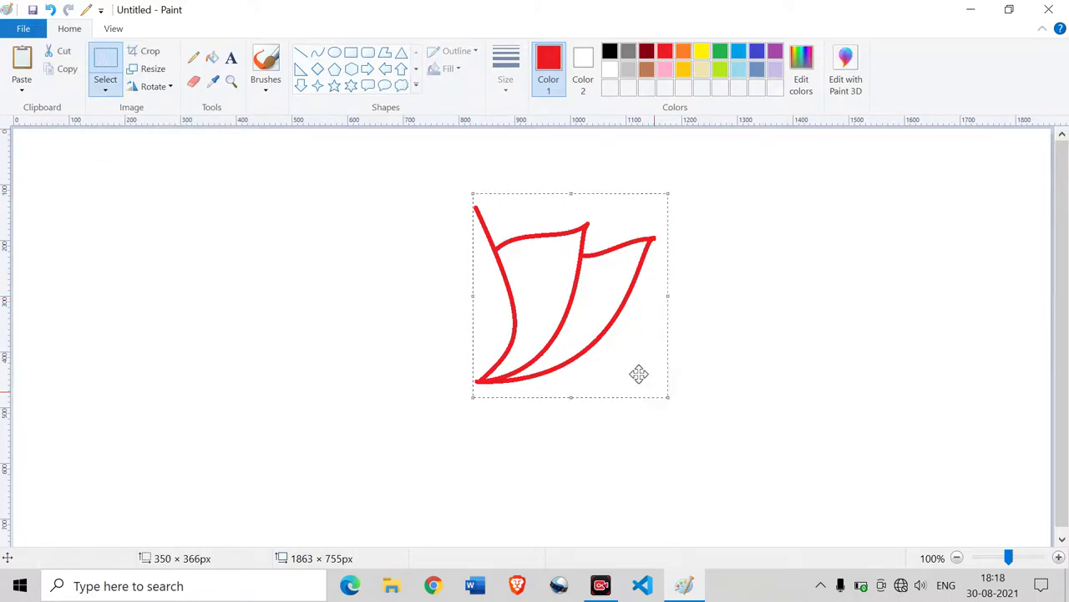
pyautogui.click(84, 74)
pyautogui.click(21, 58)
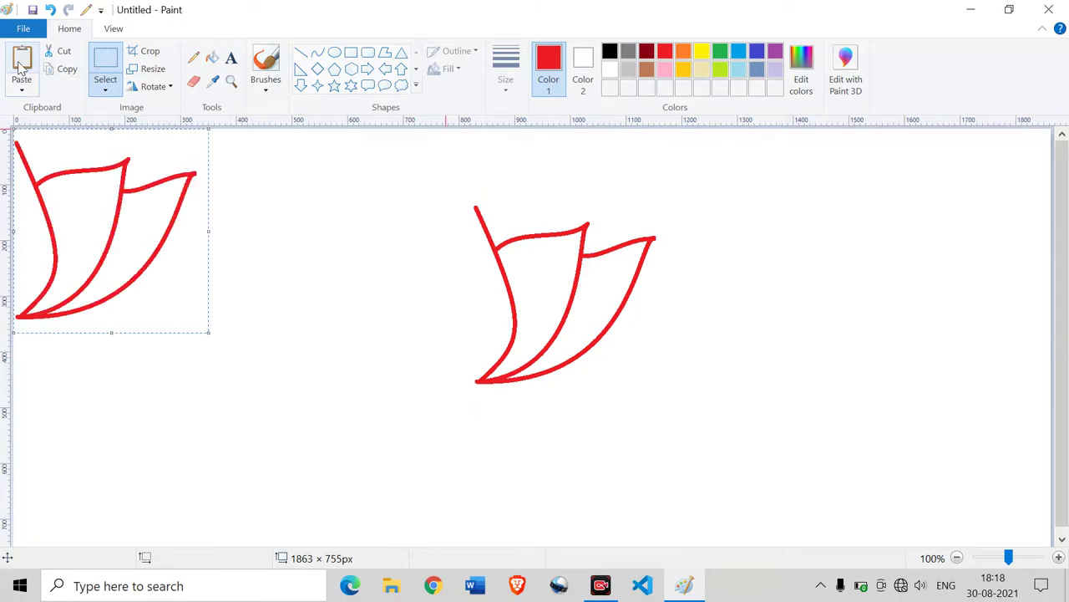
pyautogui.moveTo(102, 212)
pyautogui.mouseDown()
pyautogui.moveTo(300, 278)
pyautogui.moveTo(298, 268)
pyautogui.mouseUp()
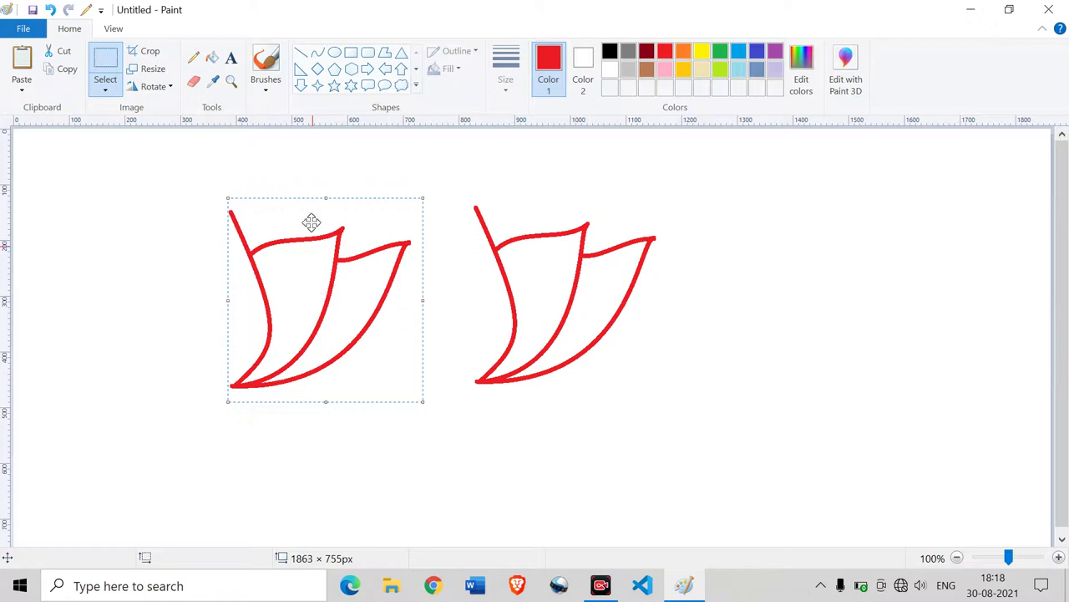
# Flip the pasted petals horizontally, join them to the original half to form a flower, and undo the pasted copy.
pyautogui.click(159, 87)
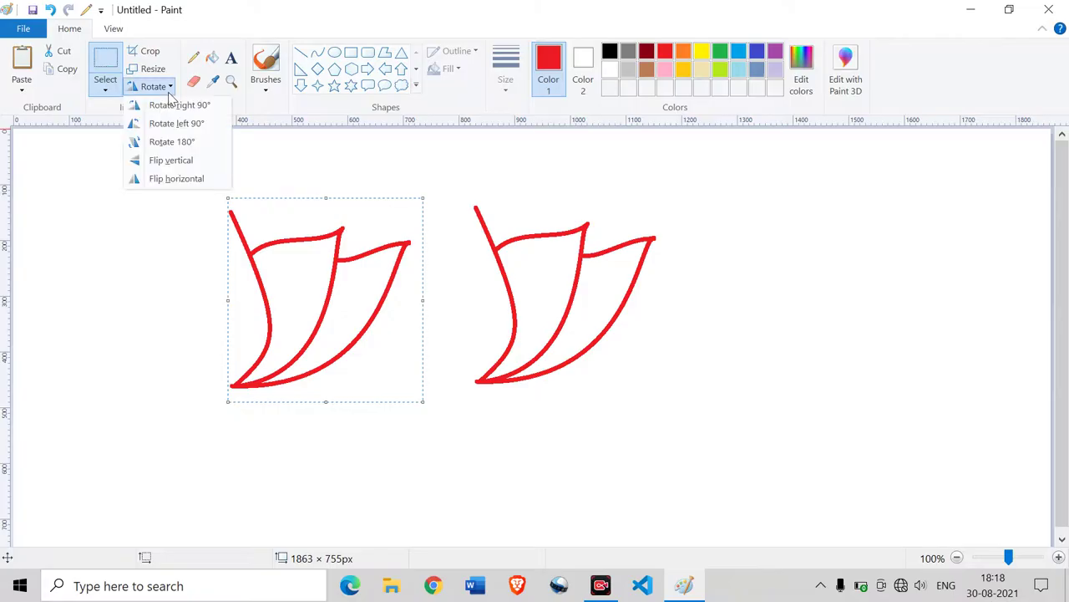
pyautogui.click(193, 180)
pyautogui.moveTo(337, 265); pyautogui.dragTo(400, 269)
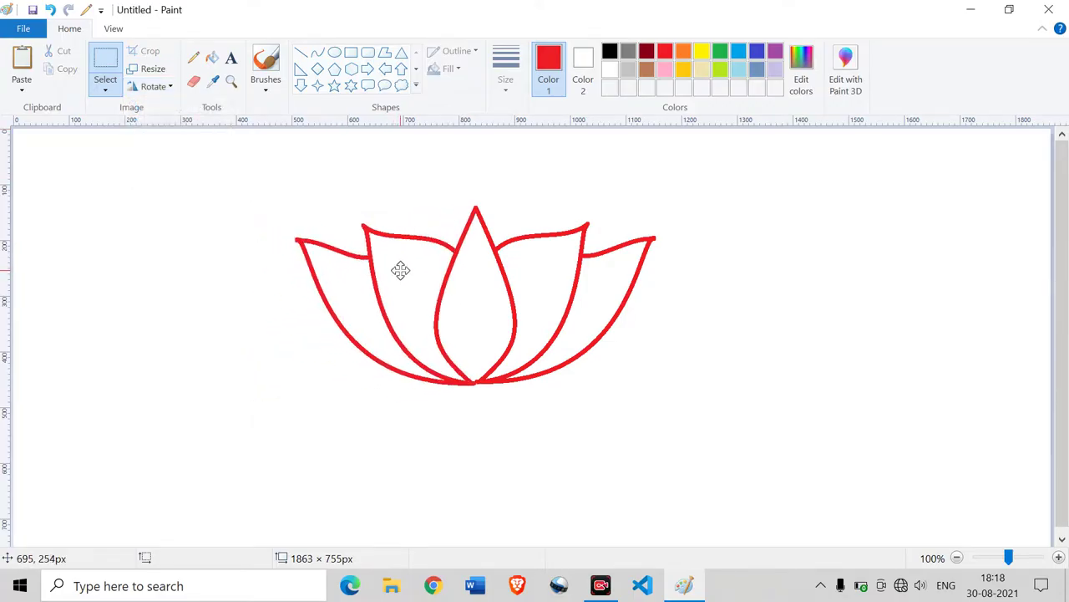
pyautogui.click(645, 188)
pyautogui.hotkey('ctrl', 'z')
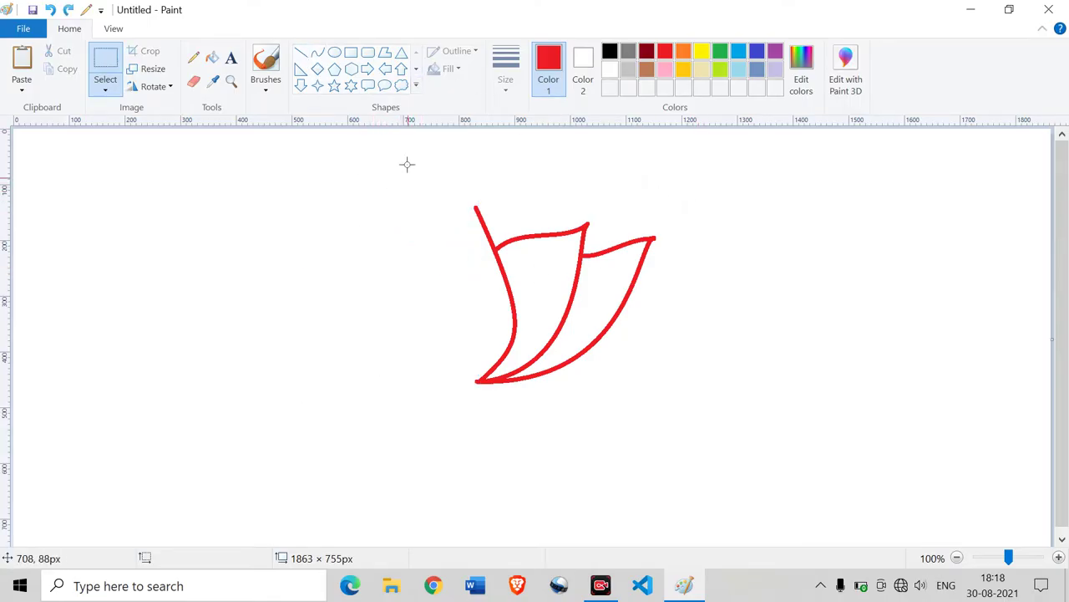
# Draw an ellipse of about 149 × 98 px at the base of the petals and set its outline to green.
pyautogui.click(317, 52)
pyautogui.click(335, 53)
pyautogui.moveTo(473, 380); pyautogui.dragTo(560, 432)
pyautogui.moveTo(504, 408); pyautogui.dragTo(490, 399)
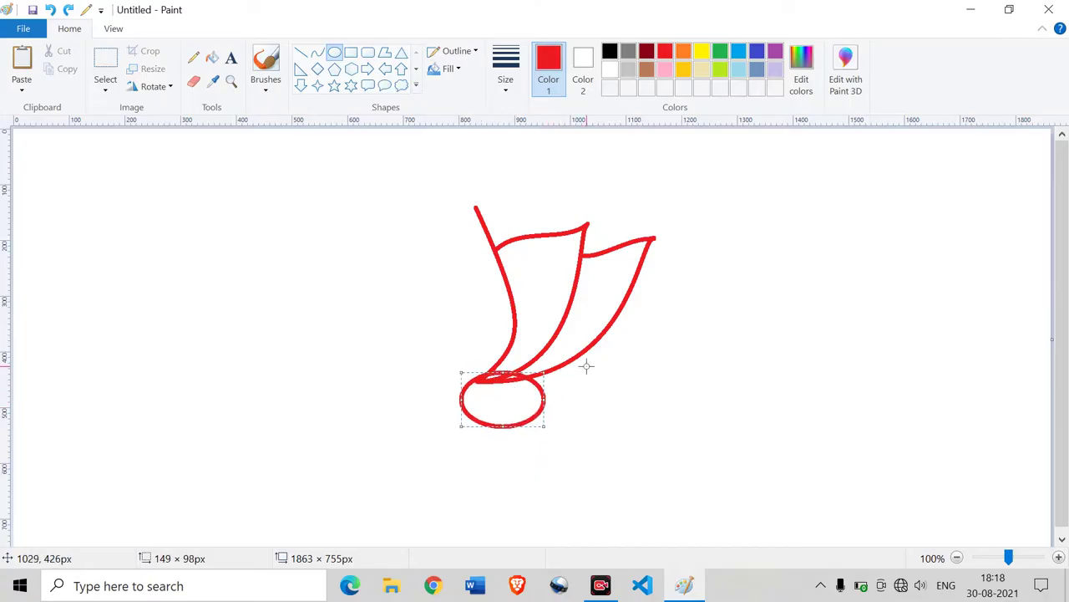
pyautogui.click(719, 53)
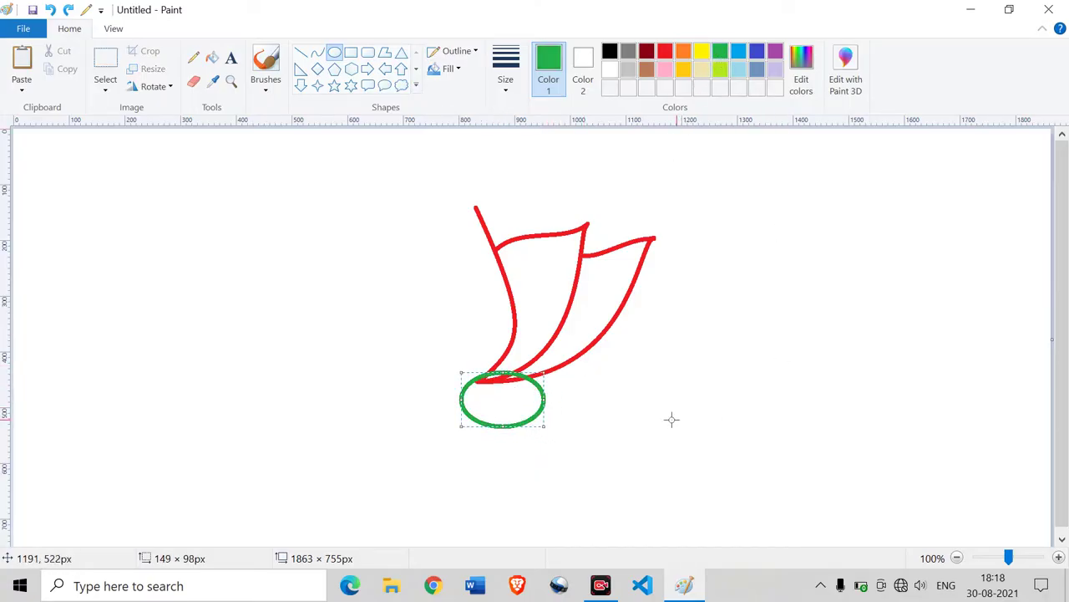
# Draw the leaf's upper edge as a green curve of about 238 × 102 px, arching from the petals' base down to the right.
pyautogui.click(317, 52)
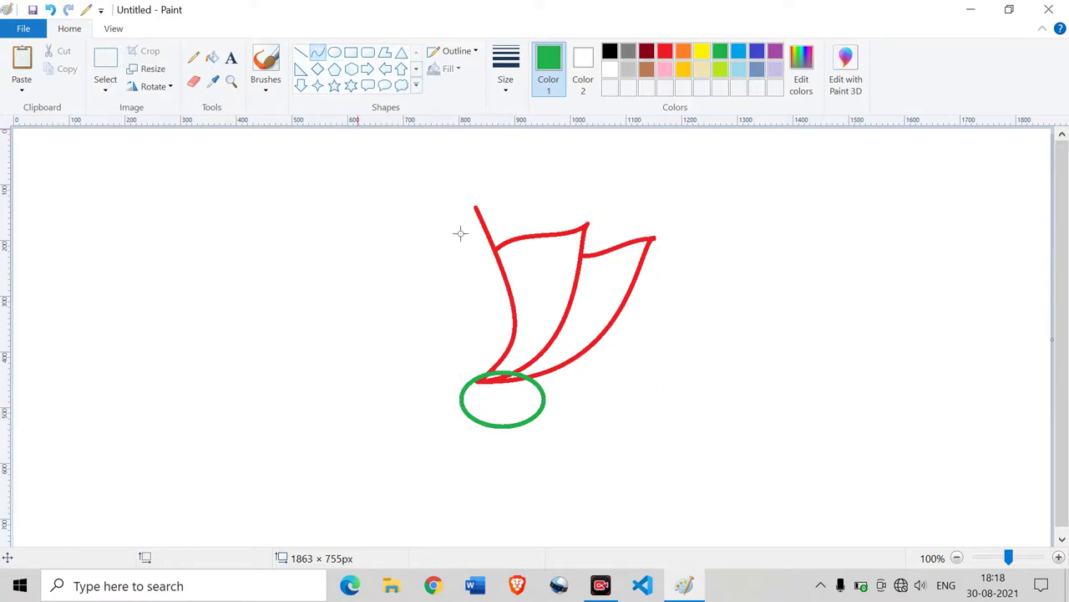
pyautogui.moveTo(537, 375); pyautogui.dragTo(597, 369)
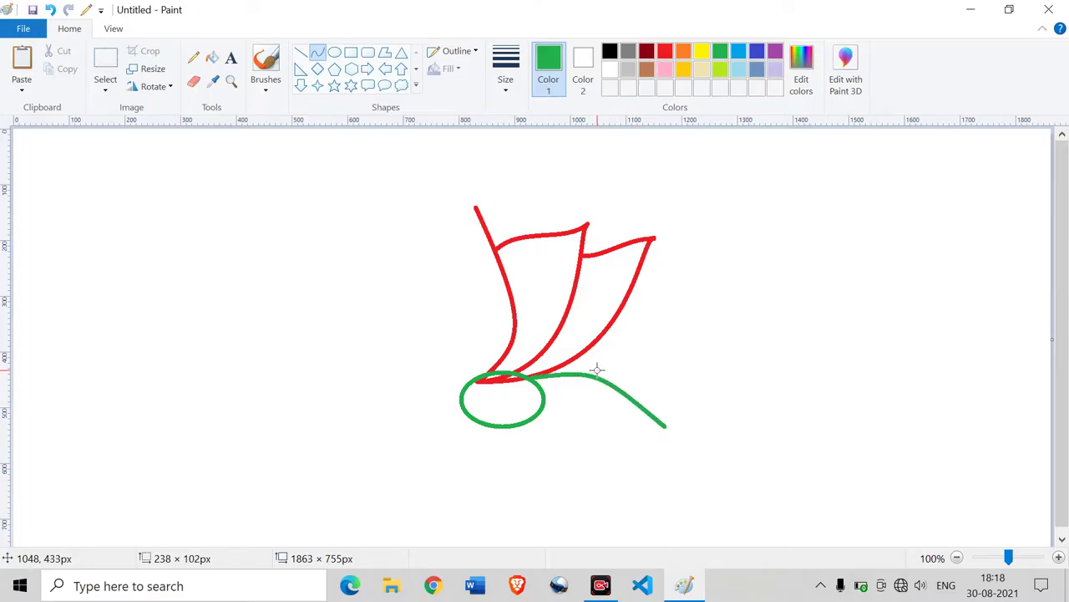
pyautogui.moveTo(611, 380); pyautogui.dragTo(603, 373)
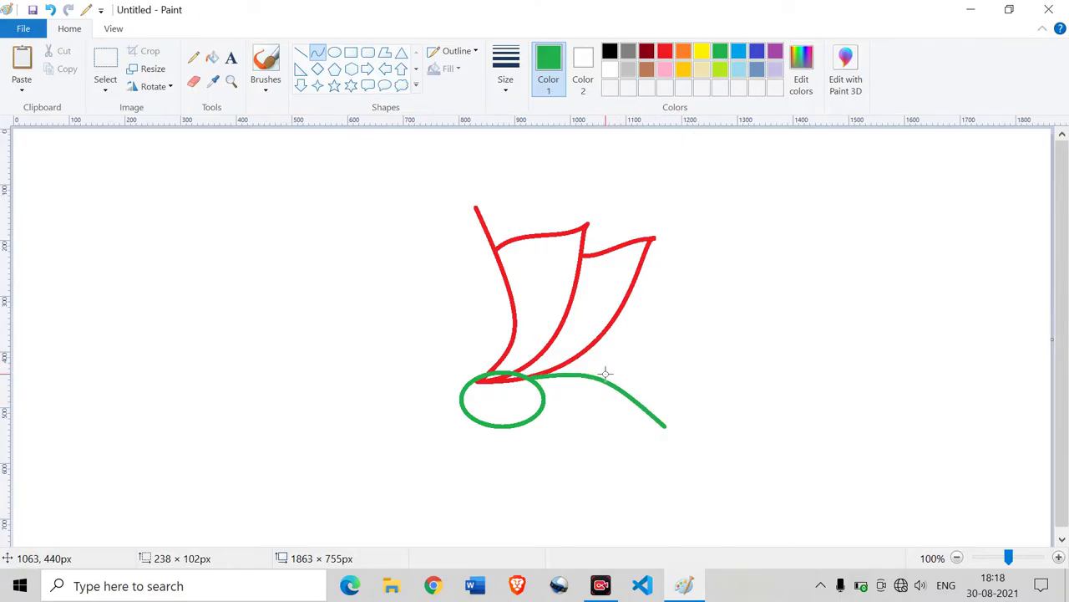
# Use the Fill tool to recolour the ellipse outline red and the leaf's upper edge green.
pyautogui.click(684, 52)
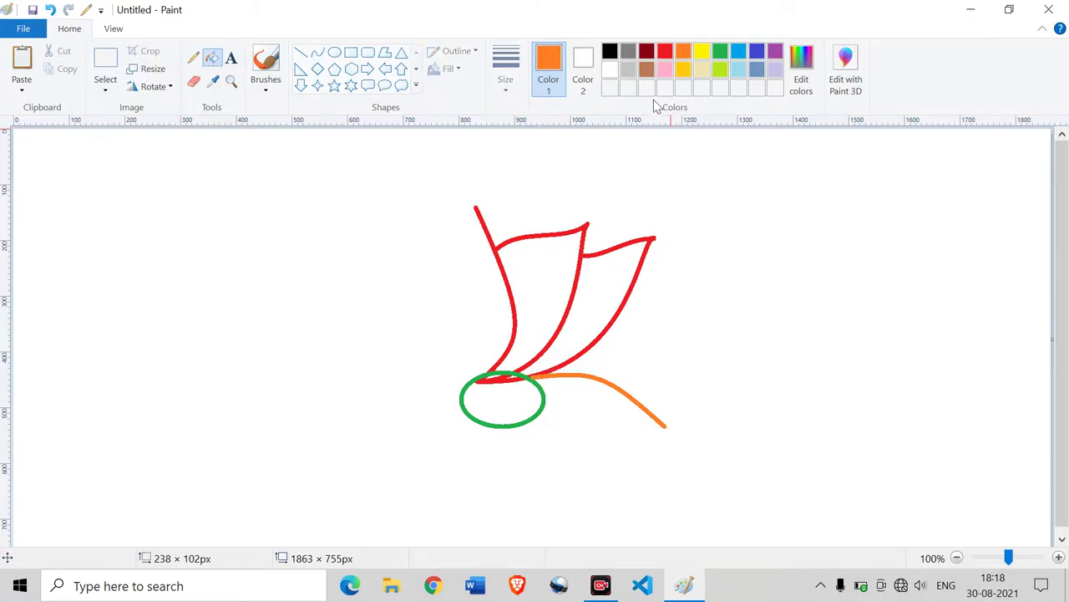
pyautogui.click(664, 53)
pyautogui.click(544, 389)
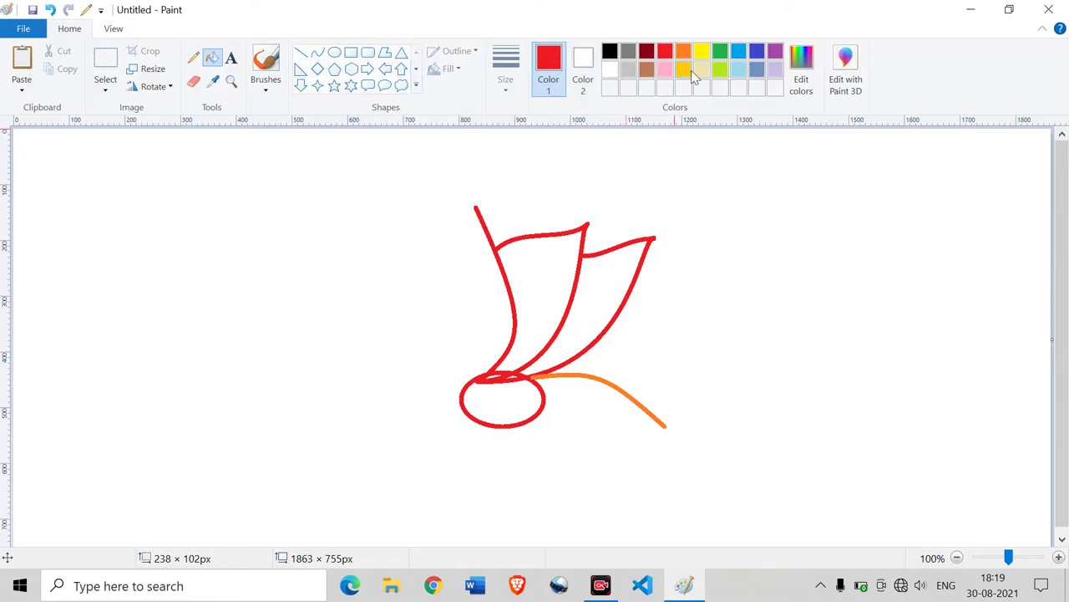
pyautogui.click(721, 52)
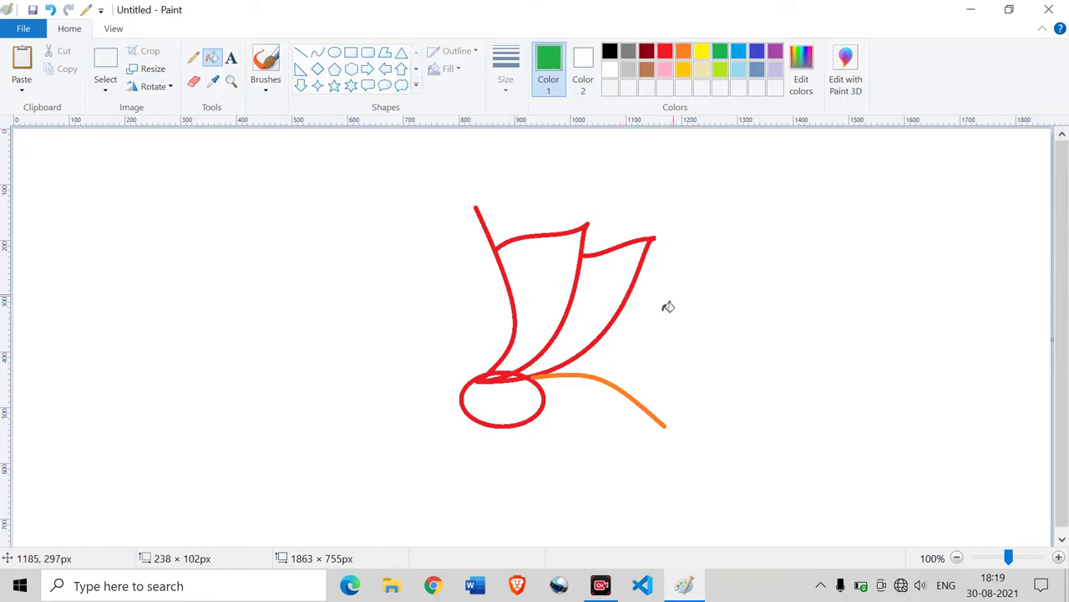
pyautogui.click(608, 378)
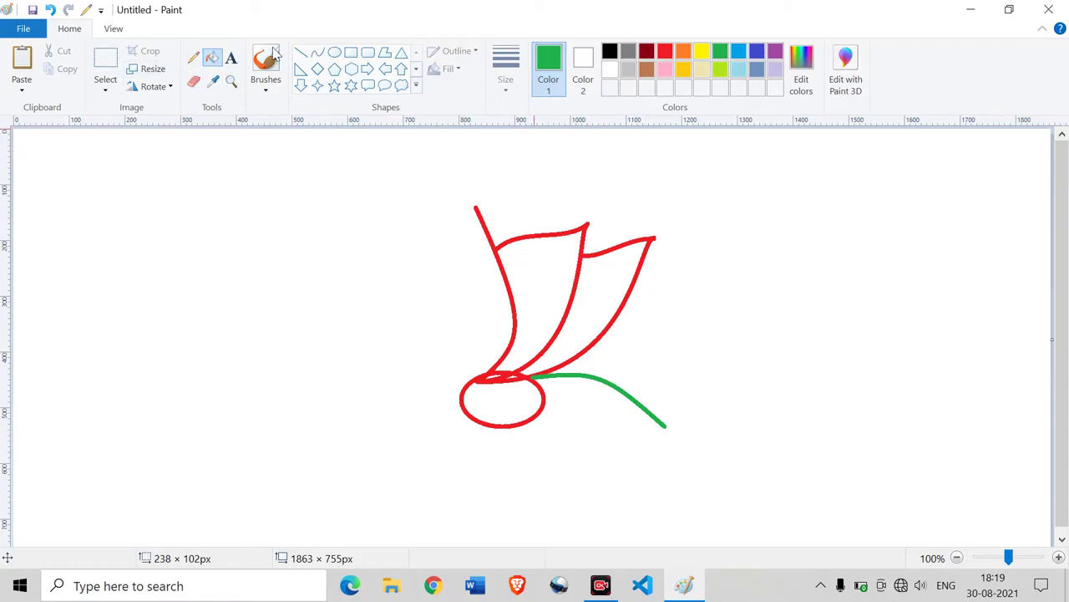
# Close the leaf with a green lower curve about 290 px wide, sagging downward from the ellipse's underside to the leaf tip.
pyautogui.click(318, 52)
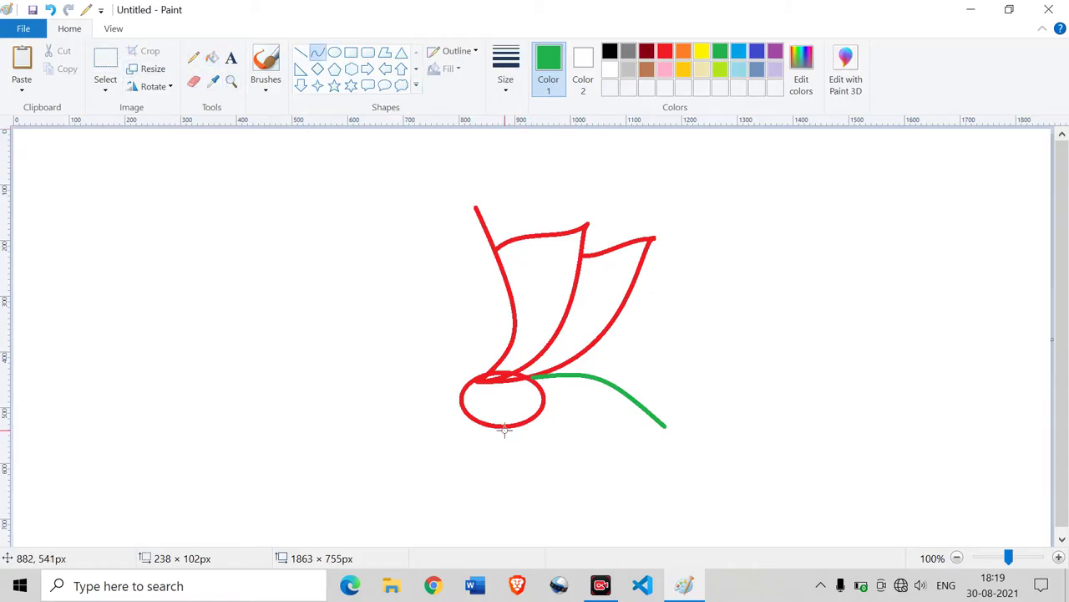
pyautogui.moveTo(502, 428); pyautogui.dragTo(665, 429)
pyautogui.moveTo(571, 434)
pyautogui.mouseDown()
pyautogui.moveTo(544, 465)
pyautogui.moveTo(570, 464)
pyautogui.moveTo(574, 448)
pyautogui.mouseUp()
pyautogui.click(740, 338)
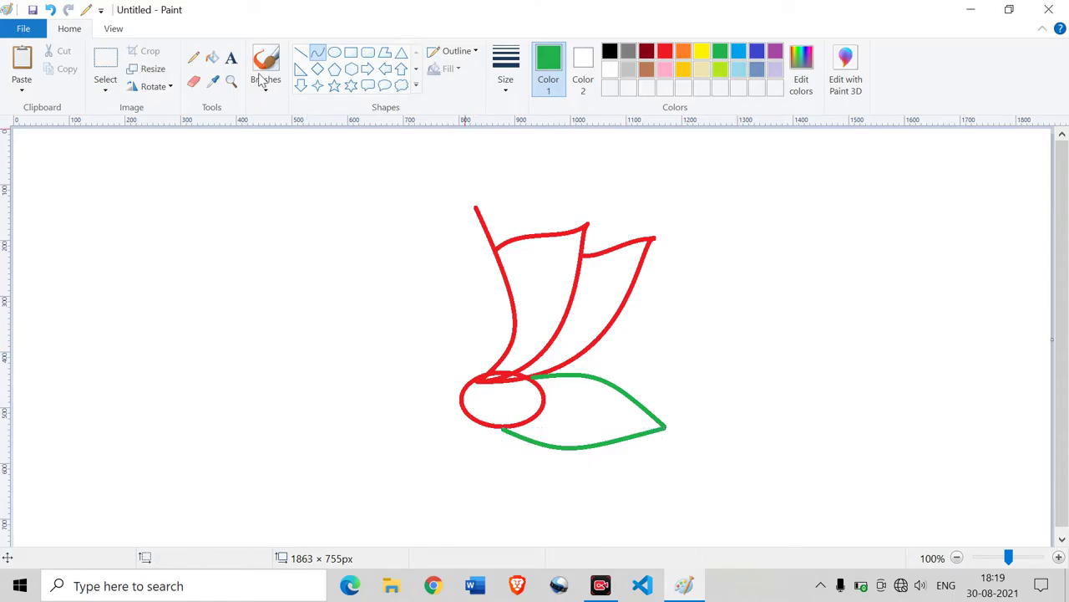
# Select the half flower with a rectangle of about 413 × 498 px, copy and paste it, and place the copy left of the original.
pyautogui.click(105, 59)
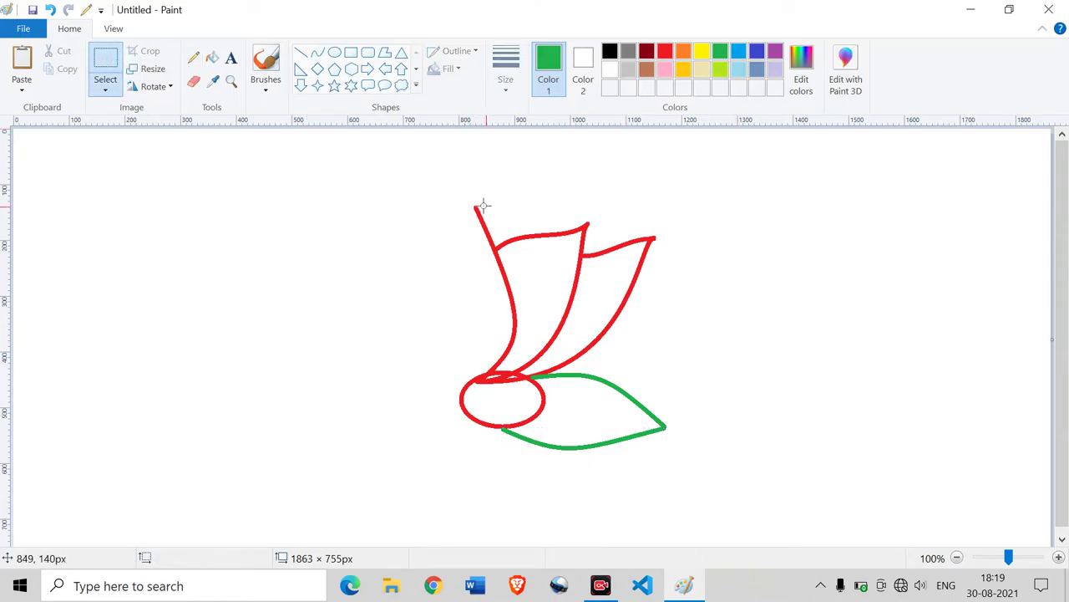
pyautogui.moveTo(471, 196); pyautogui.dragTo(702, 473)
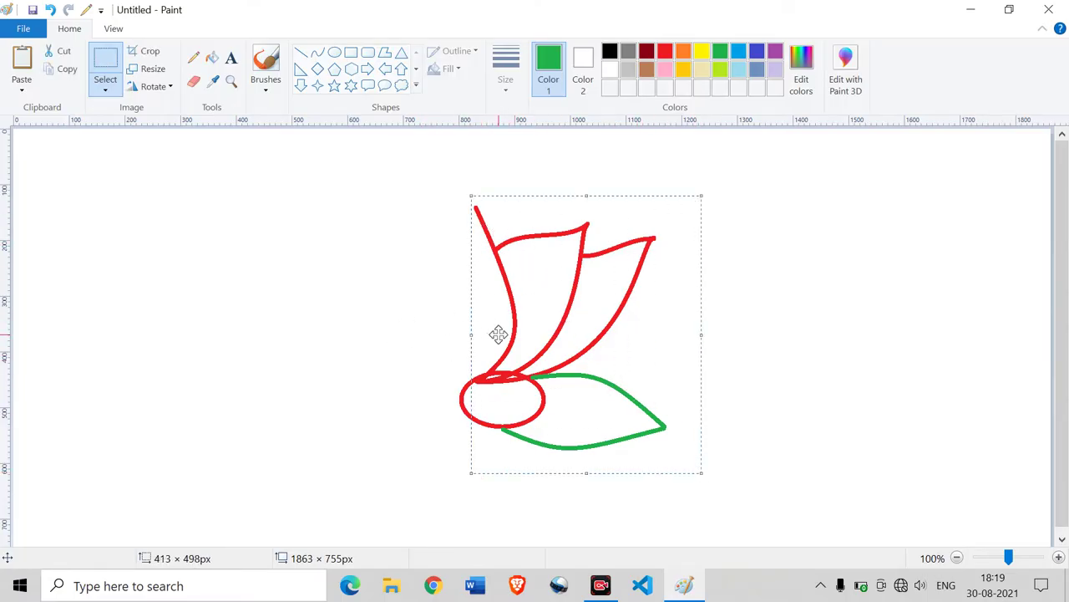
pyautogui.click(65, 69)
pyautogui.click(22, 58)
pyautogui.moveTo(243, 280); pyautogui.dragTo(299, 299)
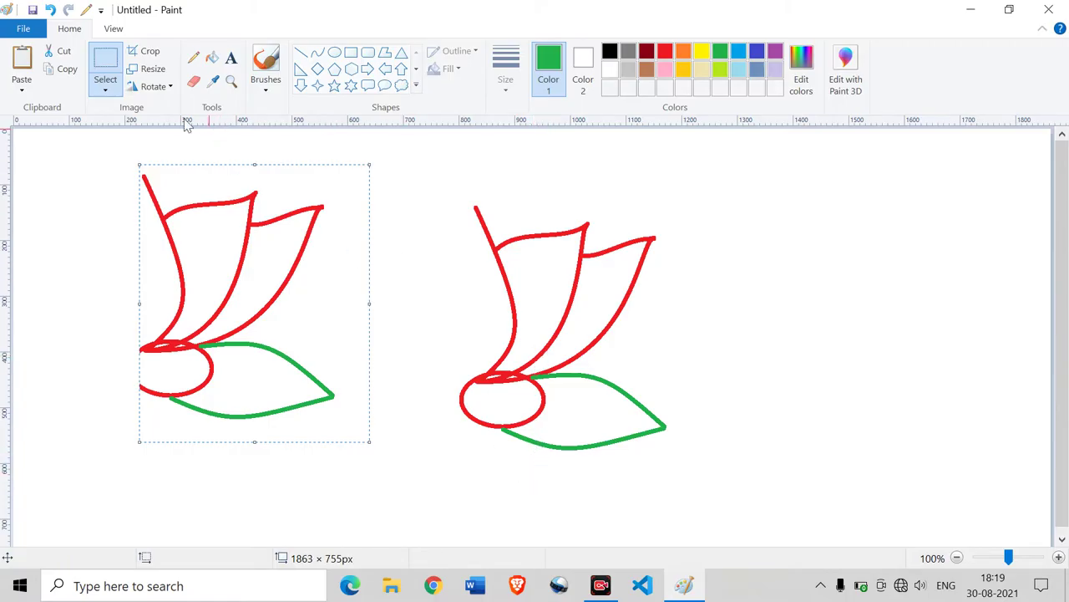
# Flip the pasted half flower horizontally and join it to the original half to form a symmetrical lotus.
pyautogui.click(153, 86)
pyautogui.click(191, 179)
pyautogui.moveTo(358, 329); pyautogui.dragTo(426, 359)
pyautogui.click(746, 297)
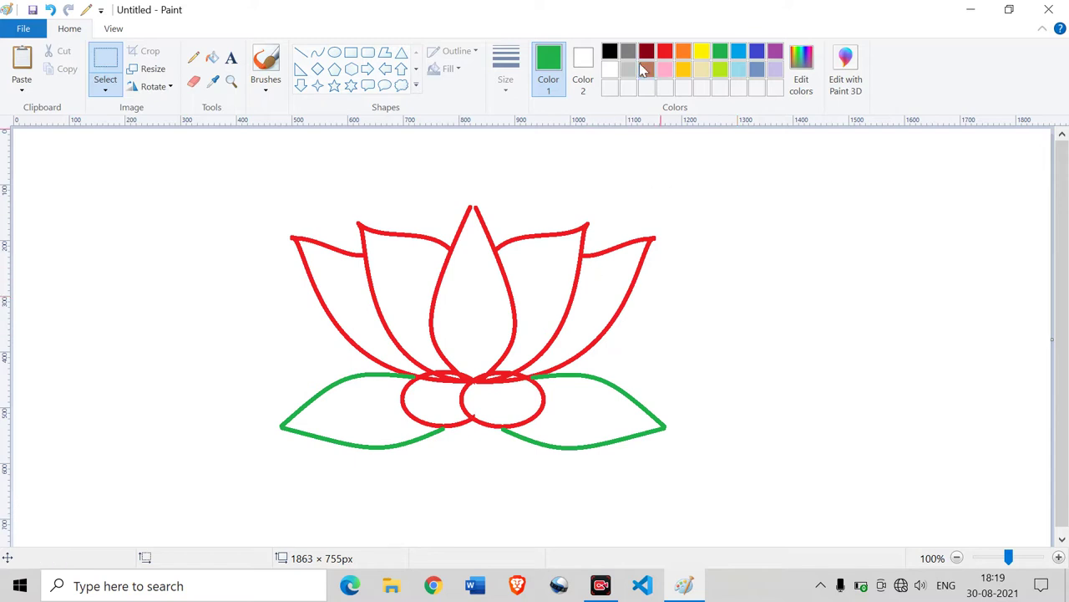
pyautogui.click(212, 57)
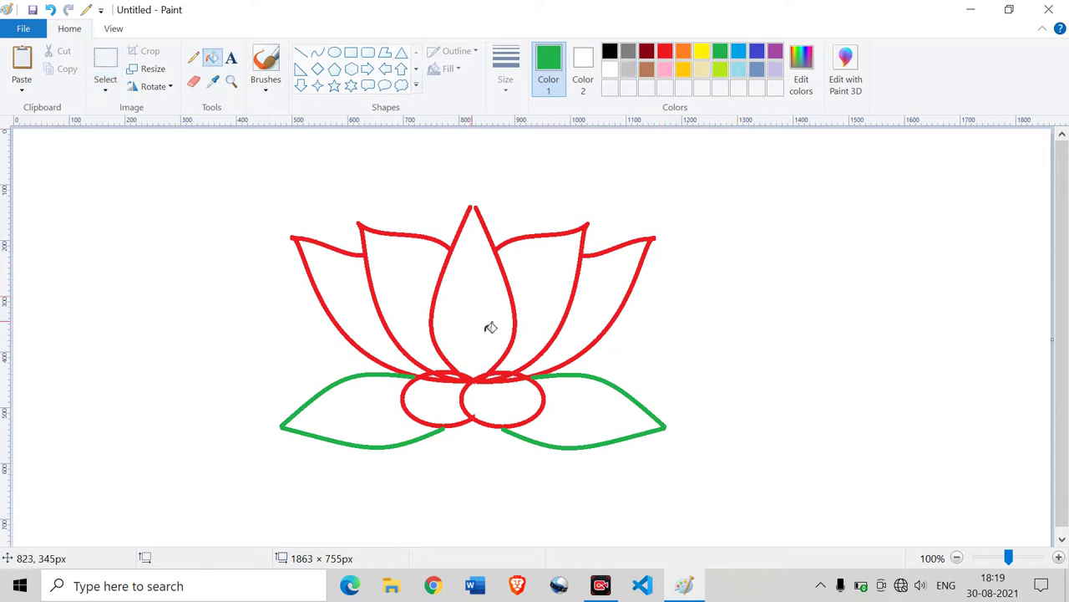
pyautogui.click(468, 310)
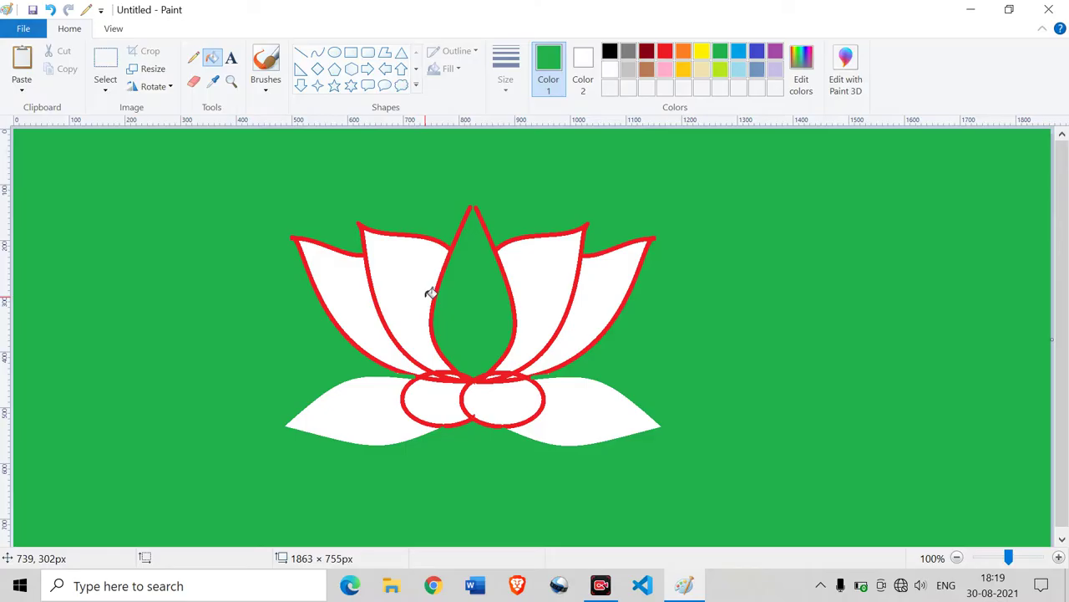
pyautogui.hotkey('ctrl', 'z')
pyautogui.hotkey('ctrl', 'y')
pyautogui.hotkey('ctrl', 'z')
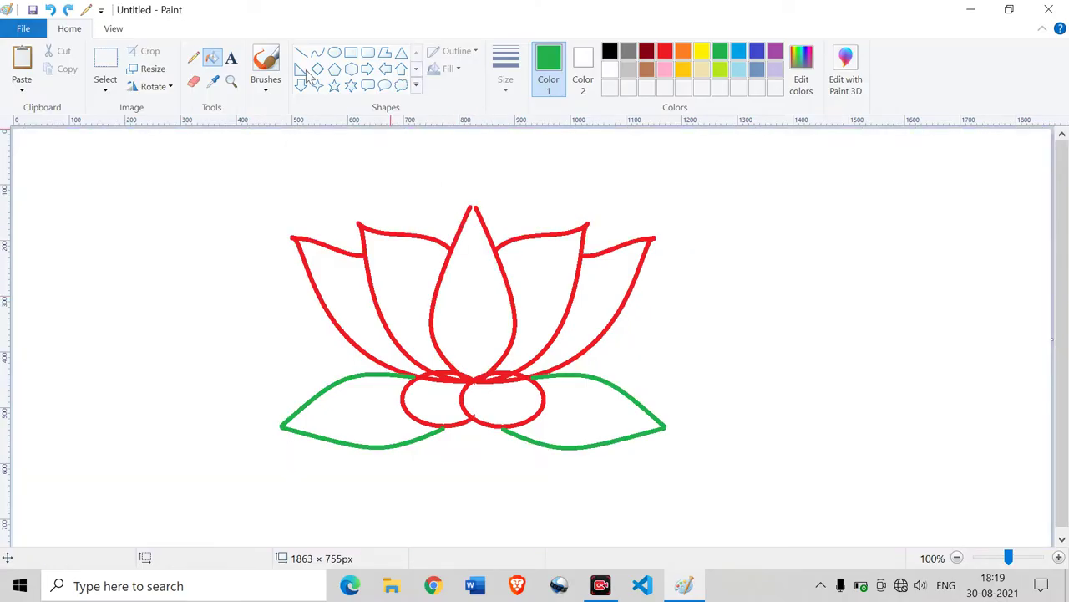
# Close the gap at the central petal's tip with a red Pencil stroke, and fill all petals and both ellipses red.
pyautogui.click(193, 56)
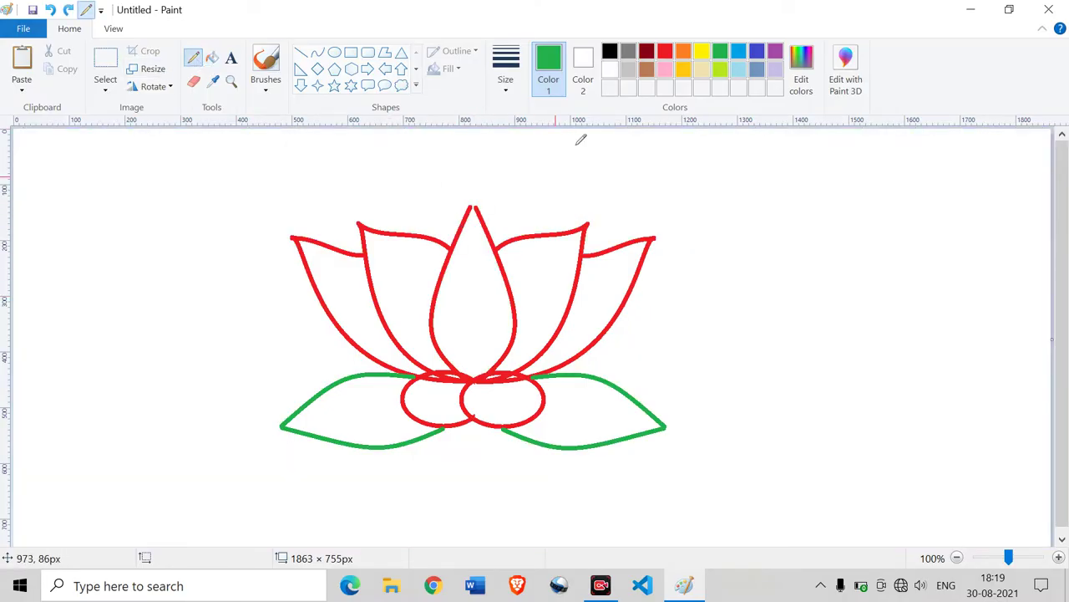
pyautogui.click(664, 52)
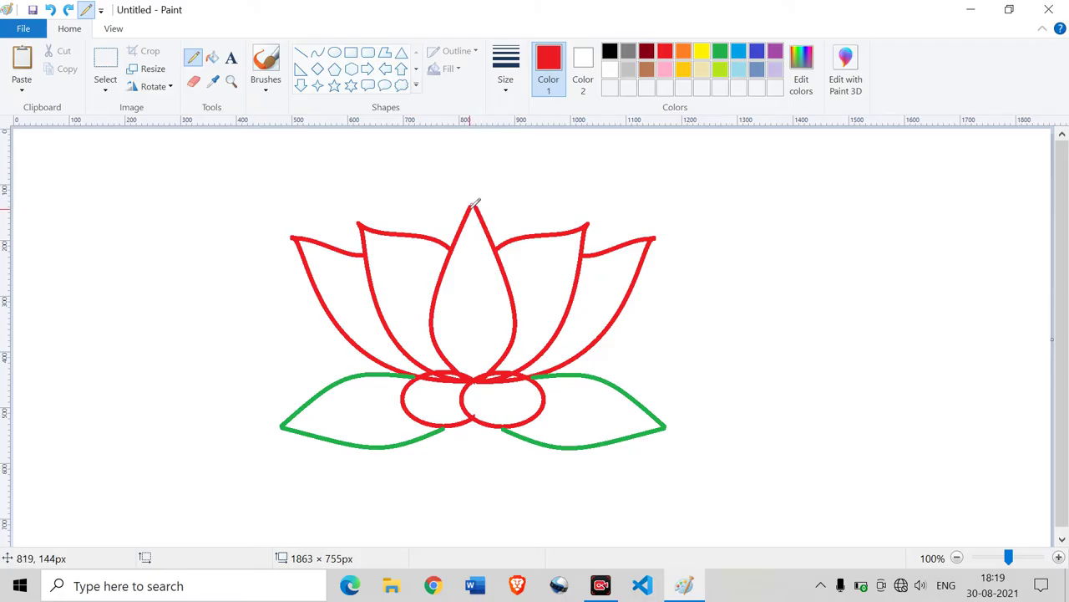
pyautogui.click(212, 57)
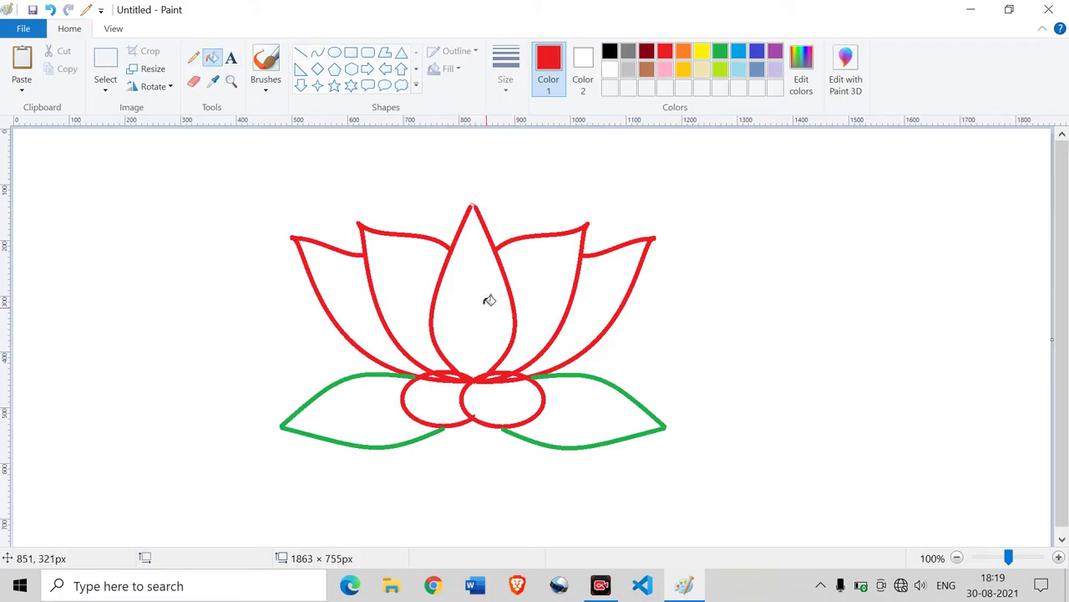
pyautogui.click(492, 302)
pyautogui.click(554, 281)
pyautogui.click(598, 282)
pyautogui.click(399, 299)
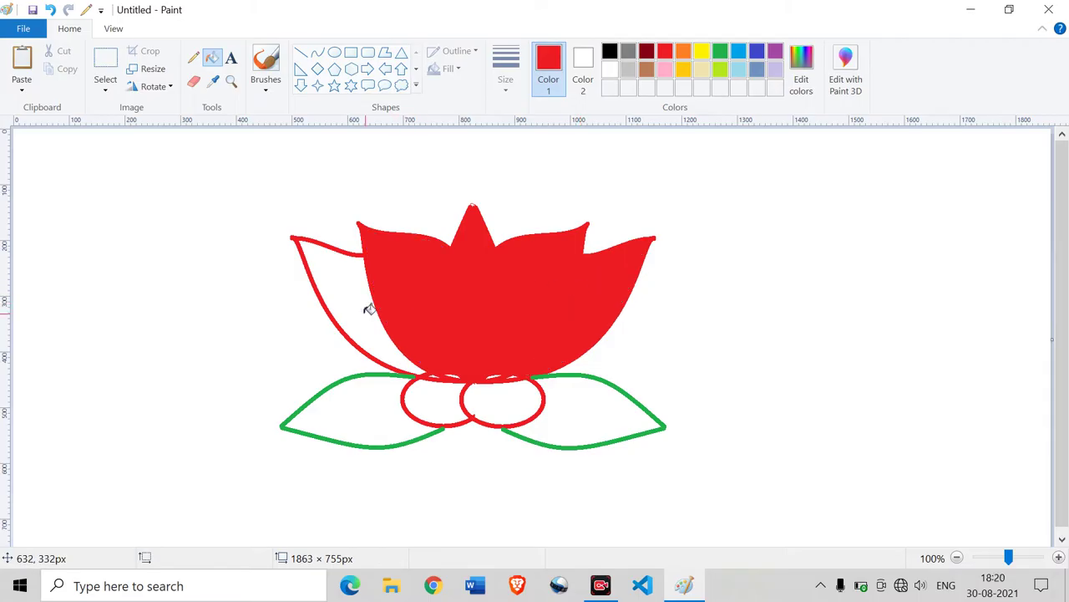
pyautogui.click(368, 307)
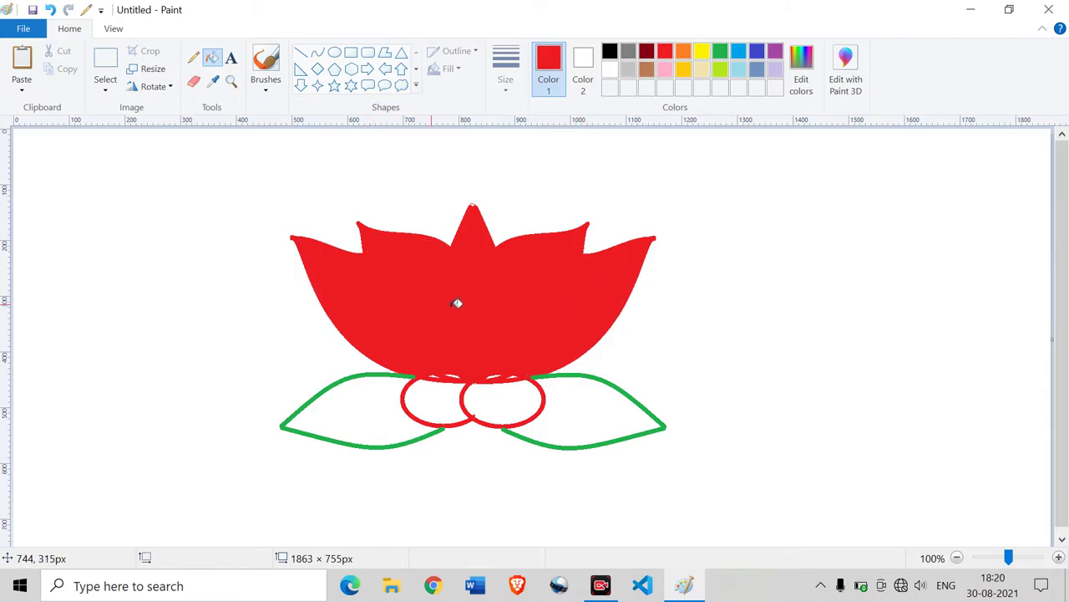
pyautogui.click(444, 394)
pyautogui.click(504, 395)
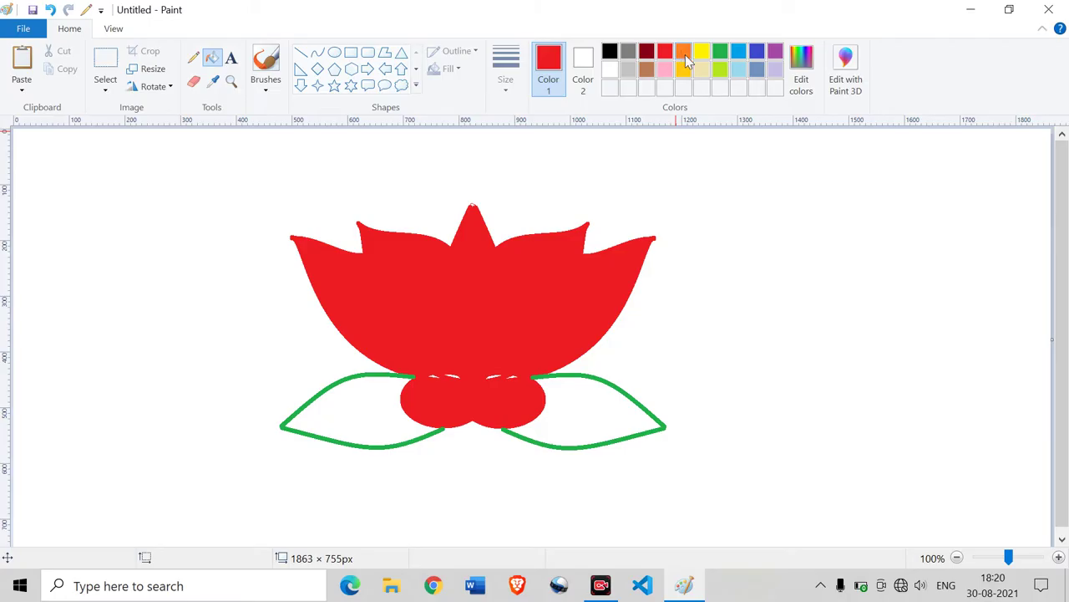
# Fill both leaves beneath the flower with green.
pyautogui.click(720, 55)
pyautogui.click(588, 404)
pyautogui.click(394, 419)
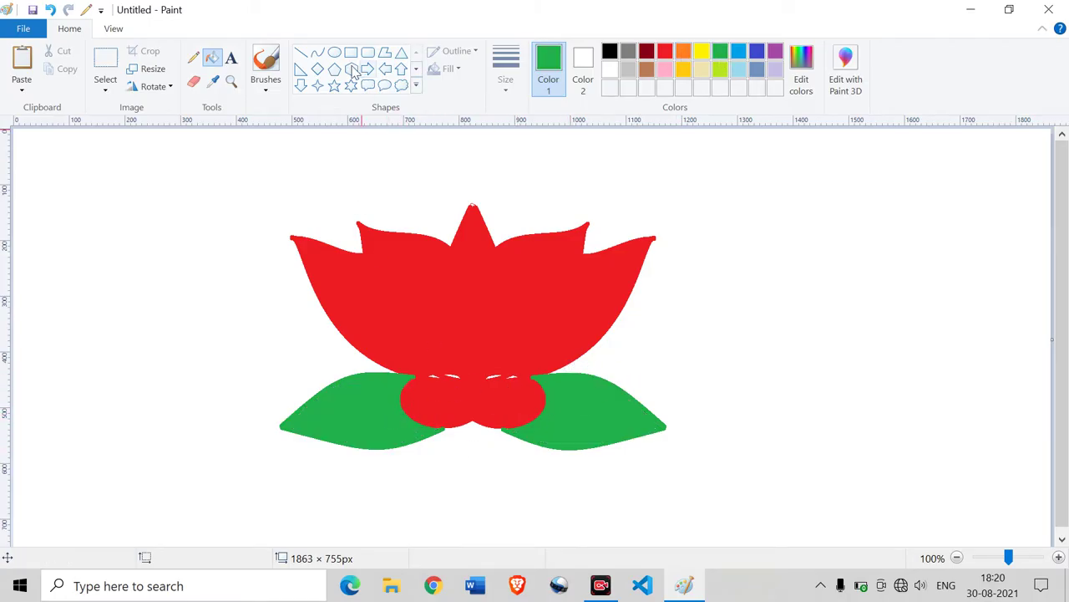
# Draw the stem's left edge as a green S-shaped curve about 60 × 205 px, running down from the left leaf's inner end.
pyautogui.click(317, 52)
pyautogui.moveTo(445, 430)
pyautogui.mouseDown()
pyautogui.moveTo(472, 458)
pyautogui.moveTo(478, 541)
pyautogui.mouseUp()
pyautogui.moveTo(461, 455)
pyautogui.mouseDown()
pyautogui.moveTo(441, 437)
pyautogui.moveTo(466, 440)
pyautogui.mouseUp()
pyautogui.moveTo(466, 478); pyautogui.dragTo(443, 508)
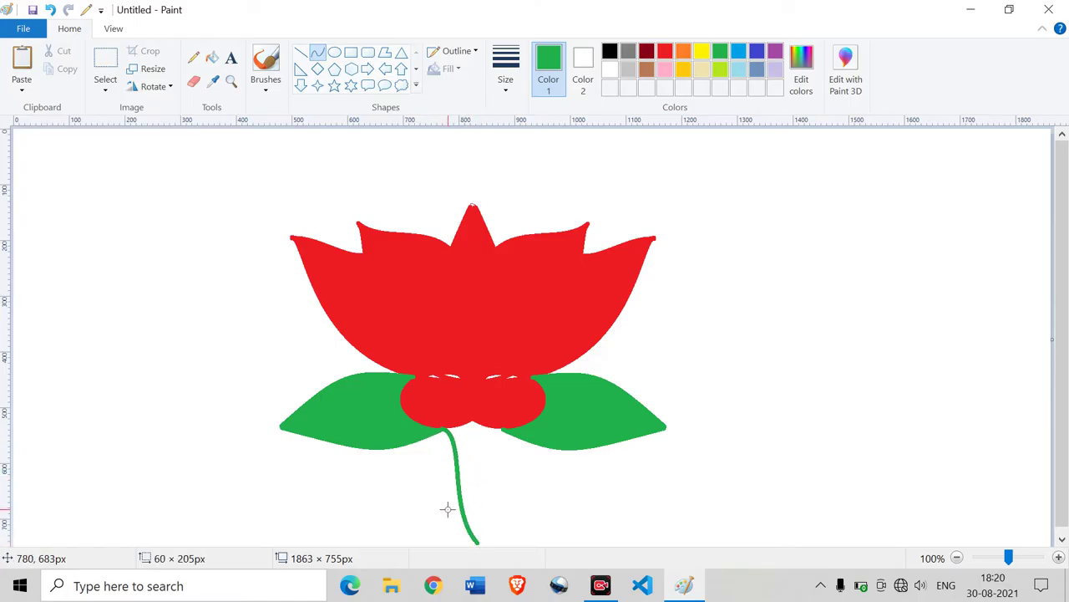
pyautogui.click(521, 460)
# Draw the stem's right edge as a green curve from the right leaf's inner end to the stem's foot, bowing toward the left edge.
pyautogui.moveTo(503, 428); pyautogui.dragTo(490, 543)
pyautogui.moveTo(500, 441)
pyautogui.mouseDown()
pyautogui.moveTo(488, 447)
pyautogui.moveTo(463, 435)
pyautogui.moveTo(487, 510)
pyautogui.moveTo(488, 497)
pyautogui.moveTo(457, 496)
pyautogui.moveTo(467, 495)
pyautogui.mouseUp()
pyautogui.click(559, 466)
# Close the stem's lower end with a short green line about 28 × 7 px and fill the stem green.
pyautogui.moveTo(472, 541); pyautogui.dragTo(488, 541)
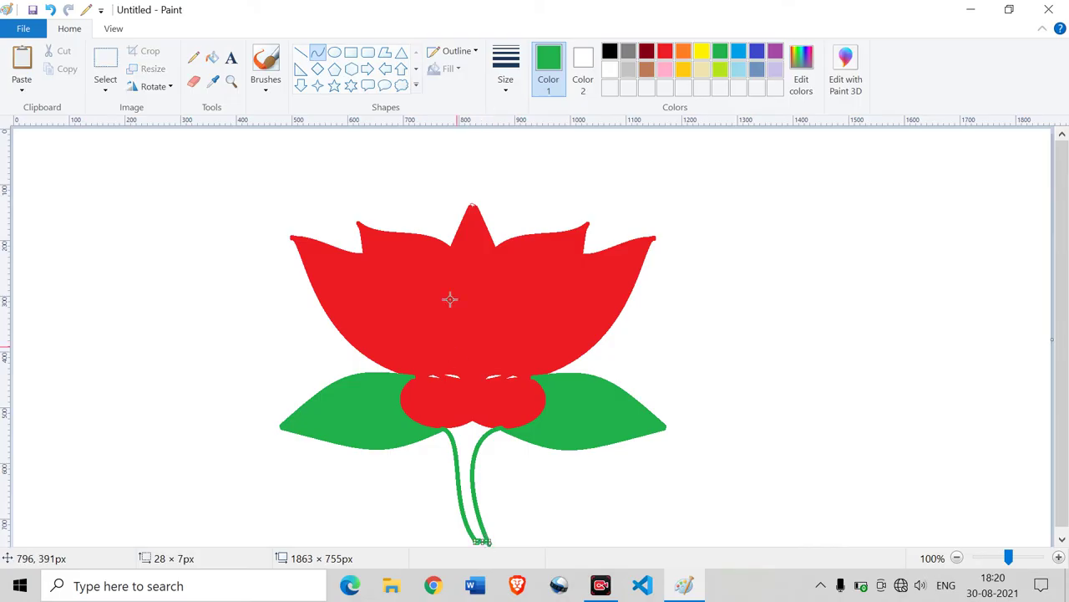
pyautogui.click(213, 57)
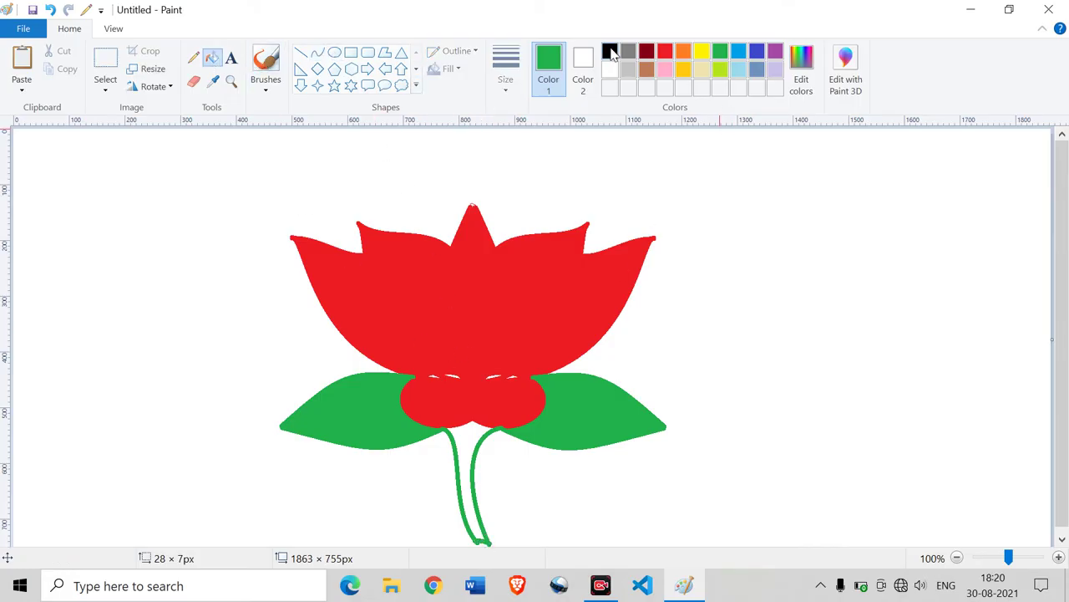
pyautogui.click(473, 459)
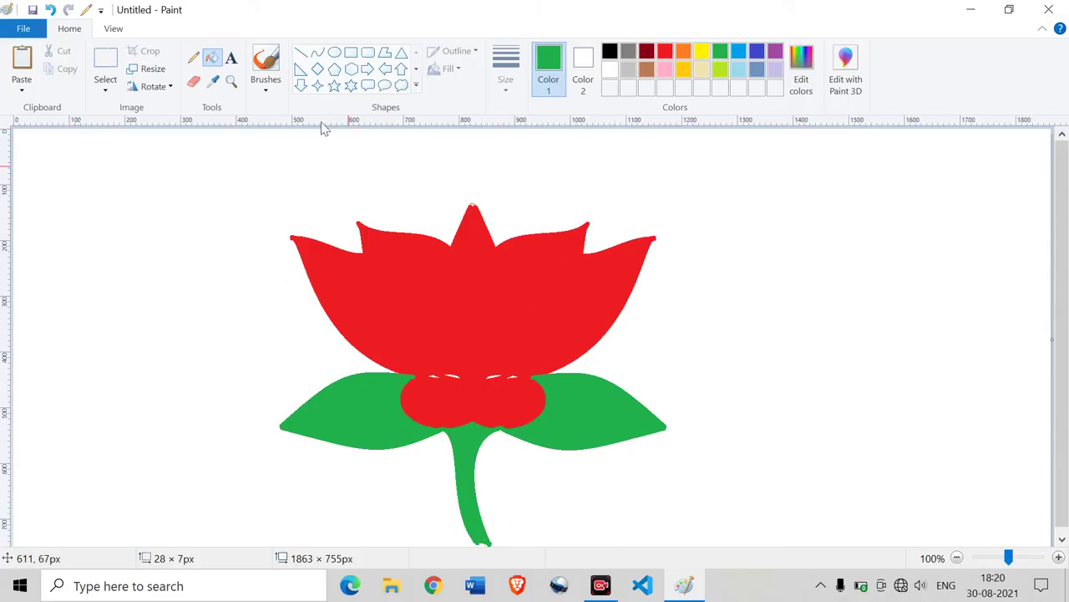
# Select the lotus with a rectangle of about 1061 × 682 px and move it slightly to the right and up.
pyautogui.click(108, 59)
pyautogui.moveTo(212, 142); pyautogui.dragTo(802, 520)
pyautogui.moveTo(690, 515); pyautogui.dragTo(747, 508)
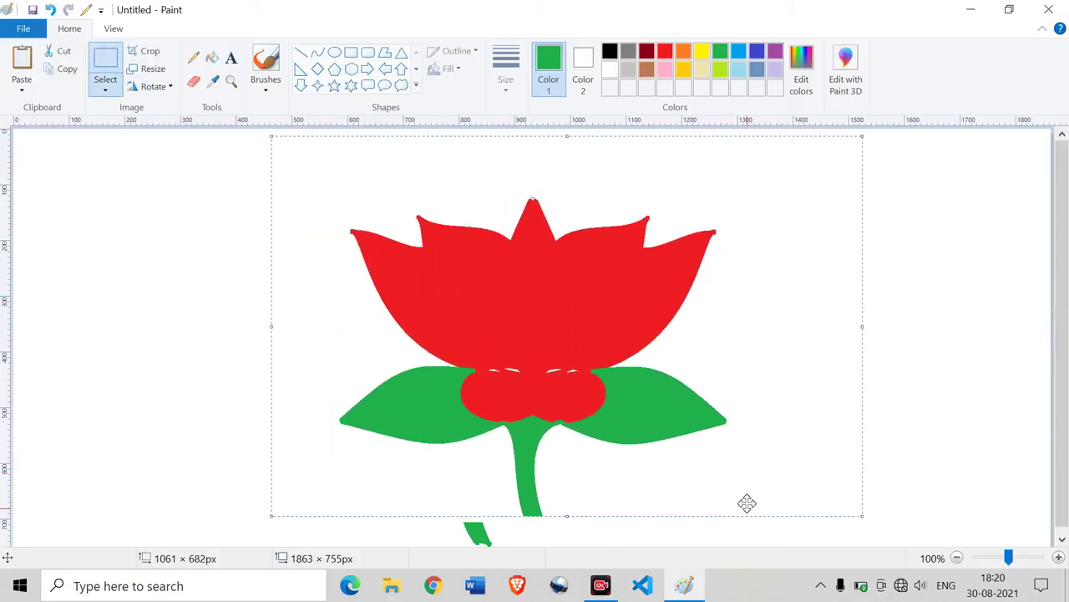